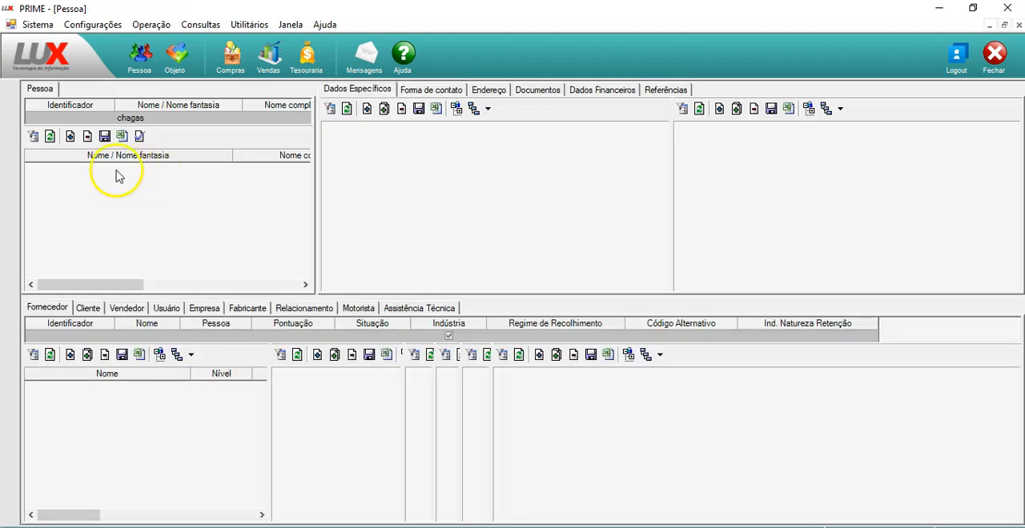
Clear the Nome / Nome fantasia search filter on the Pessoa form
left_click(157, 118)
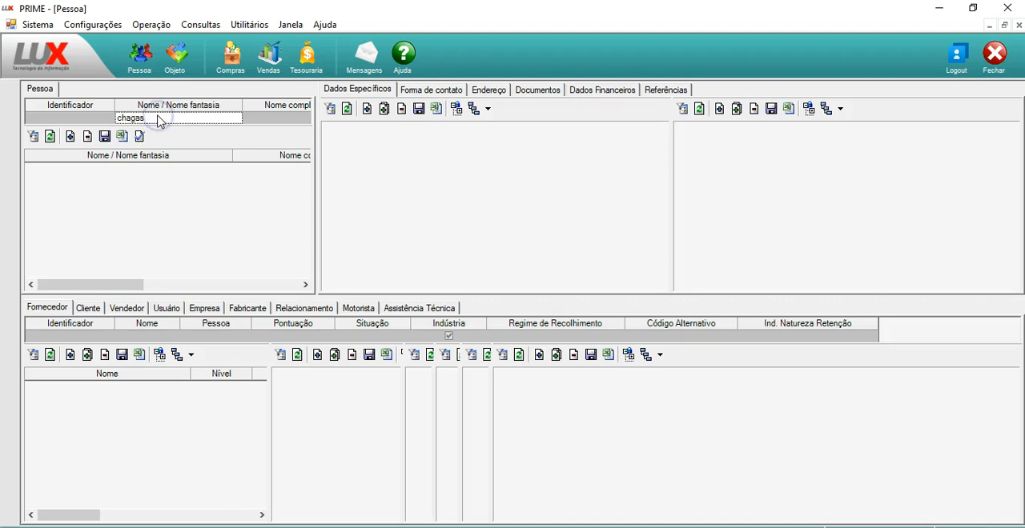
key("BackSpace")
key("BackSpace")
key("BackSpace")
key("BackSpace")
key("BackSpace")
key("BackSpace")
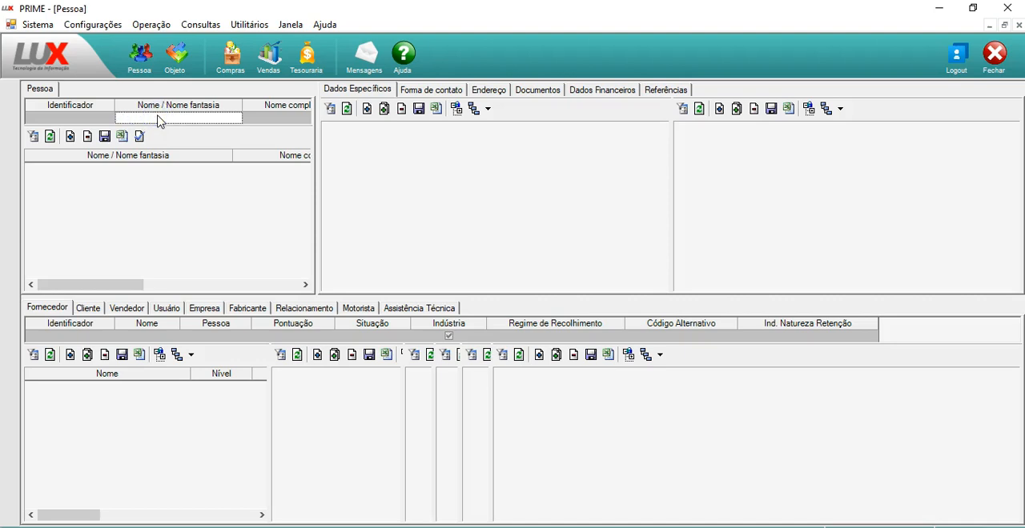
Add a new person record and enter the person's name as Nome / Nome fantasia
left_click(70, 138)
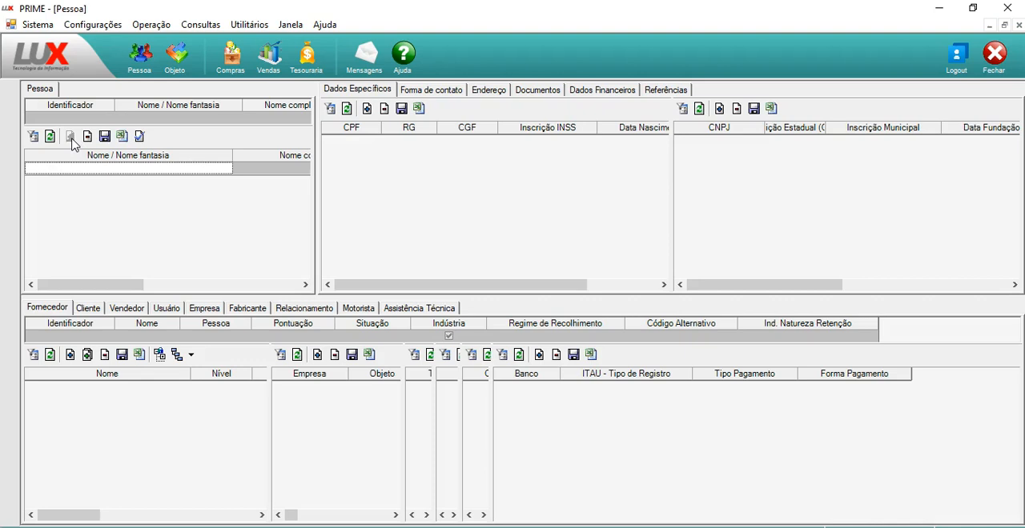
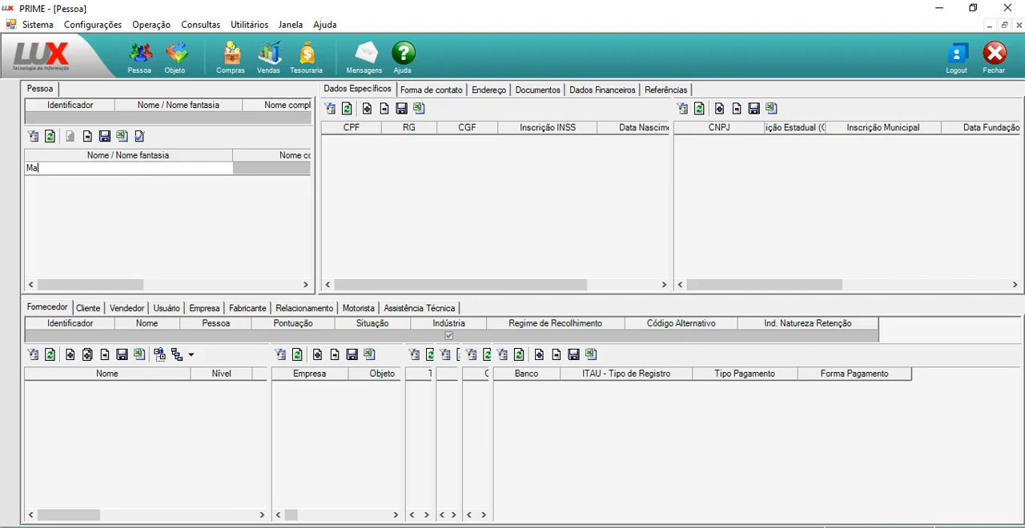
key("Tab")
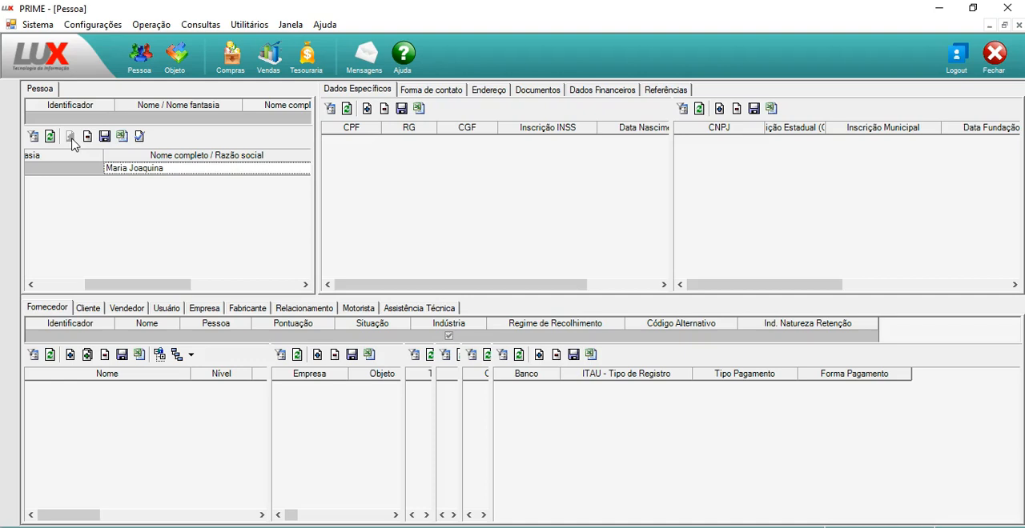
Append the person's surname to Nome completo / Razão social, with its initial capitalized
key("F2")
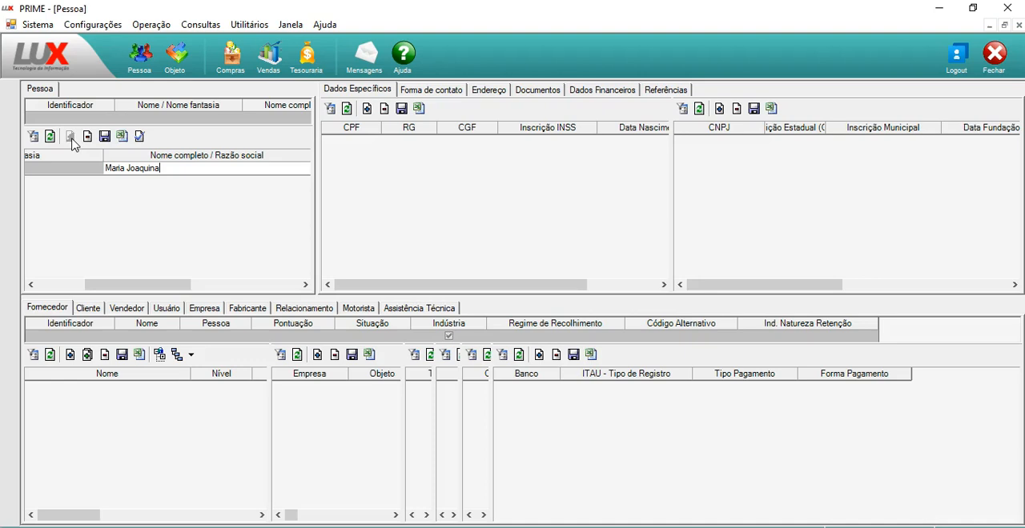
key("Left")
key("Left")
key("Left")
key("Left")
key("BackSpace")
type("S")
key("Tab")
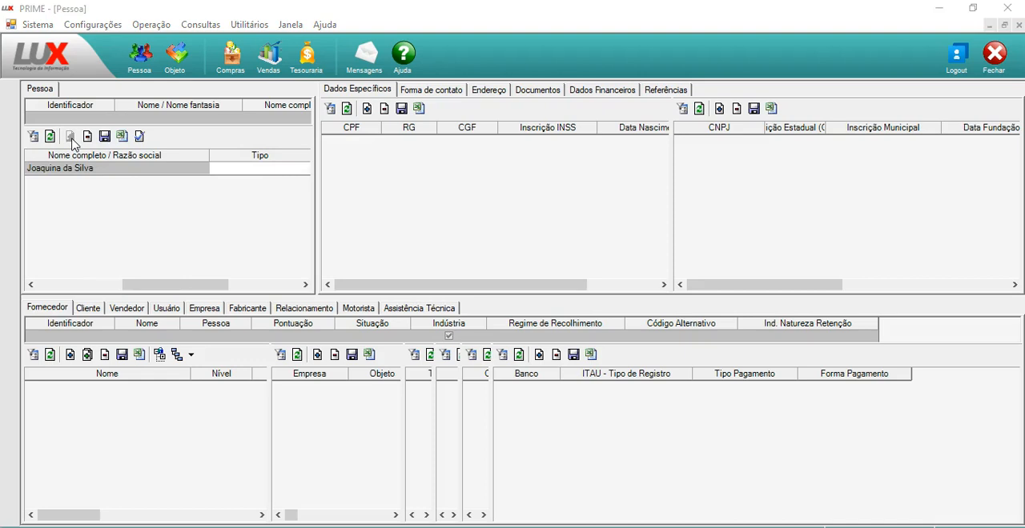
Set the new person's Tipo to Pessoa Física
key("alt+Down")
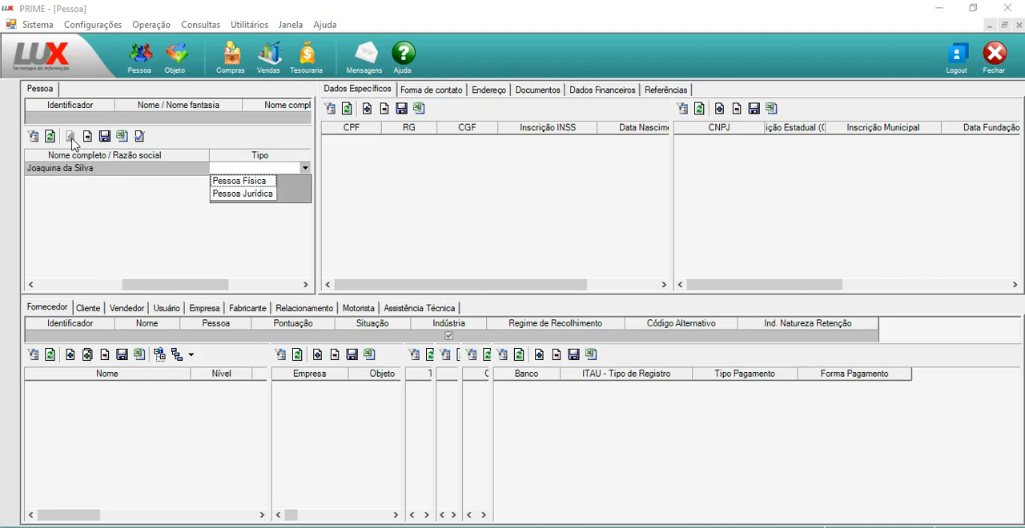
key("Return")
key("Tab")
key("Tab")
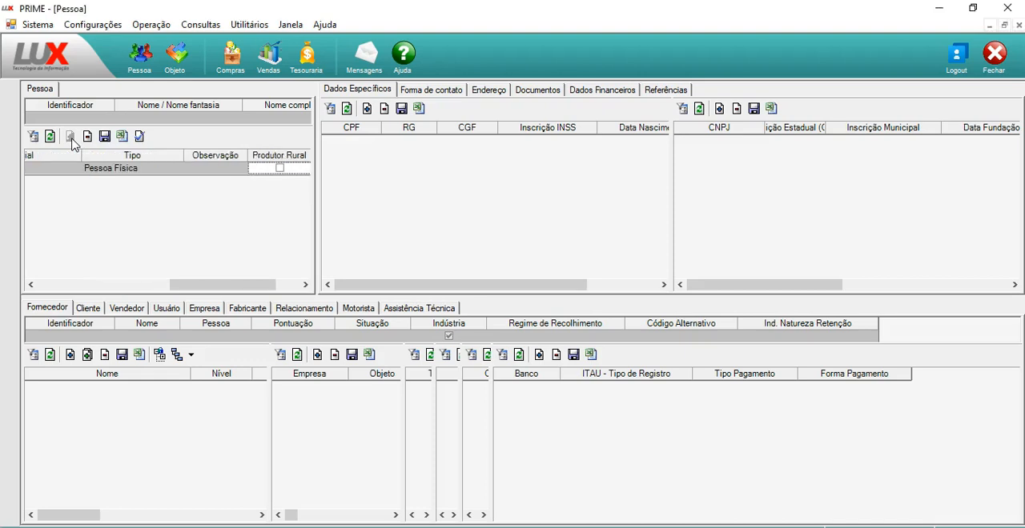
left_click(70, 138)
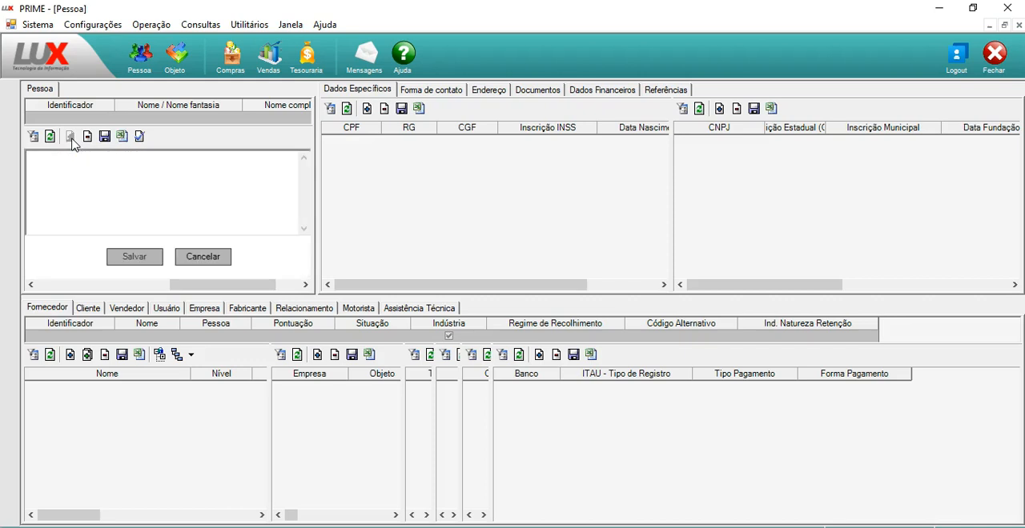
left_click(203, 256)
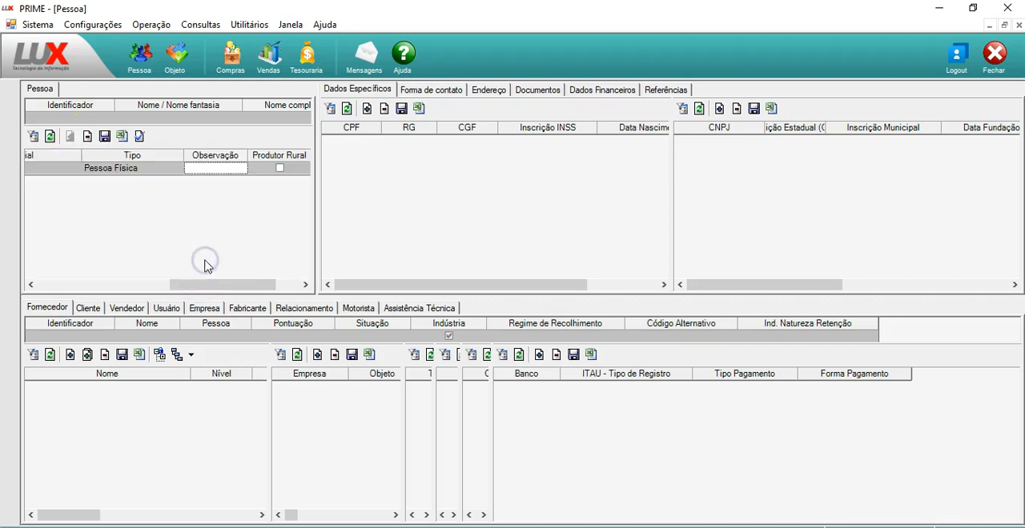
key("Tab")
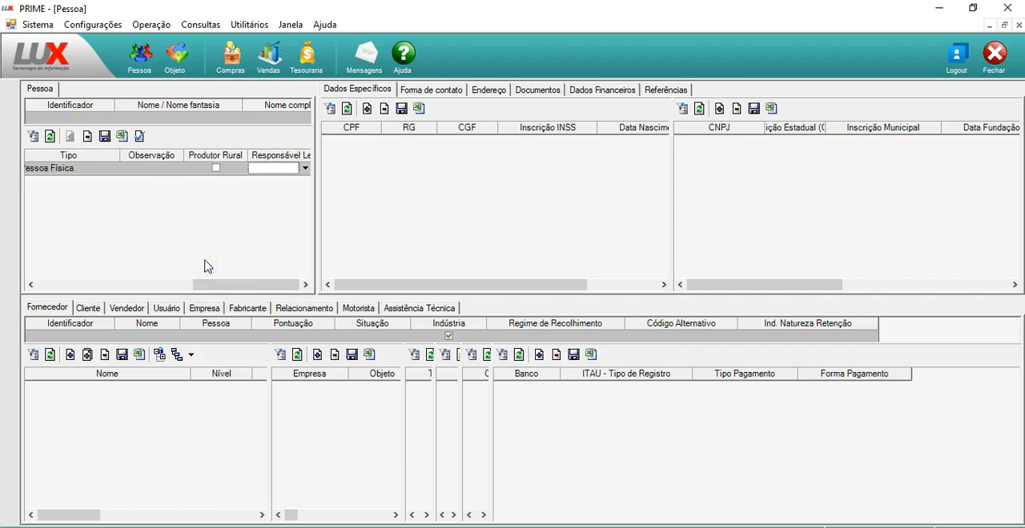
key("shift+Tab")
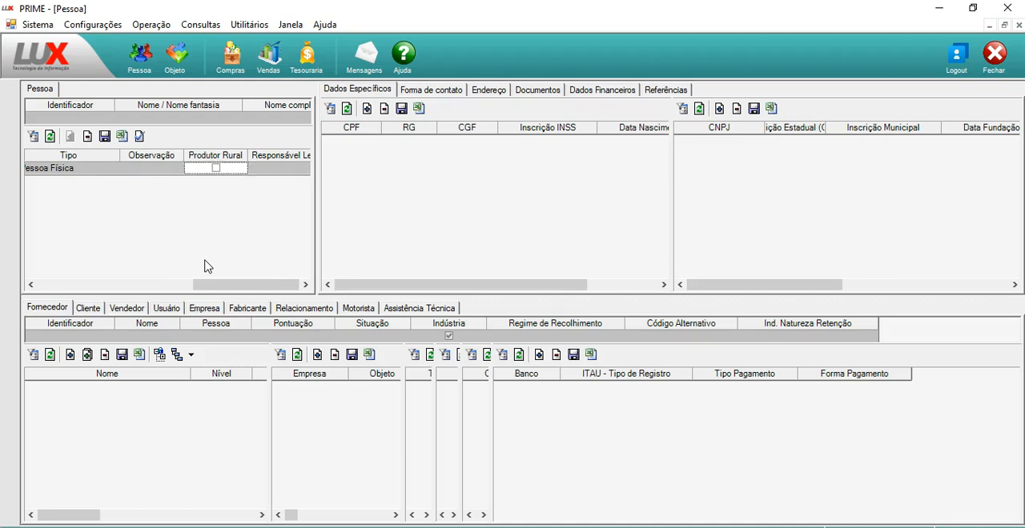
key("Tab")
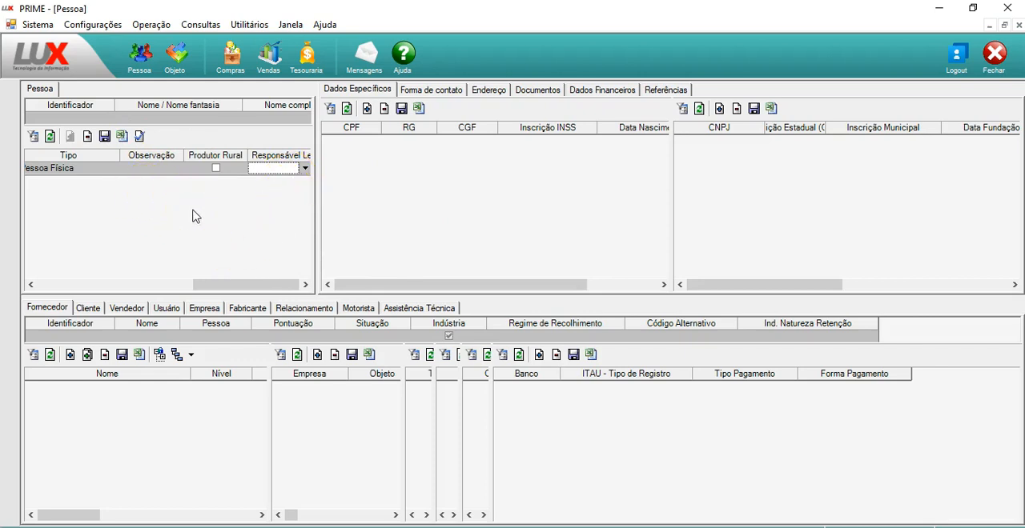
Save the new person record with Responsável Legal left blank, and keep the record selected
key("Tab")
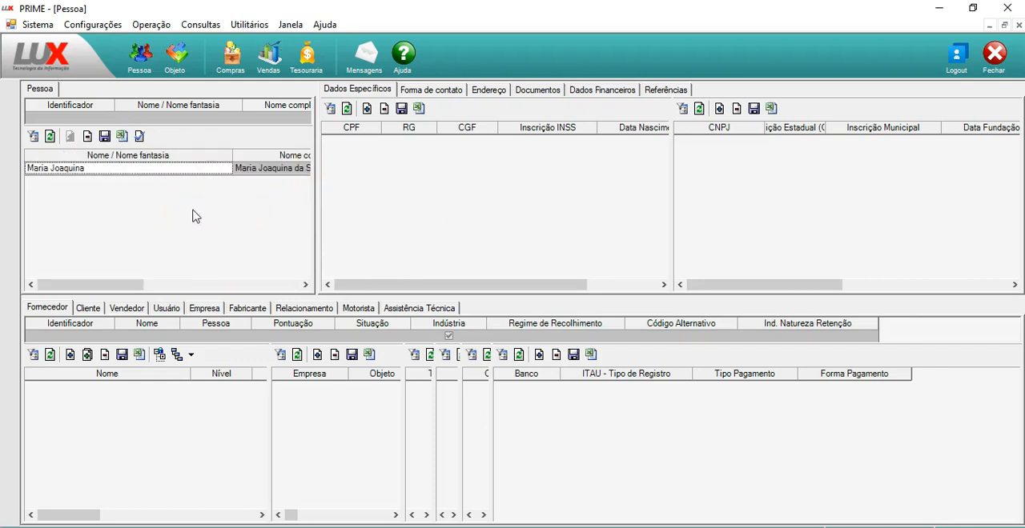
left_click(104, 137)
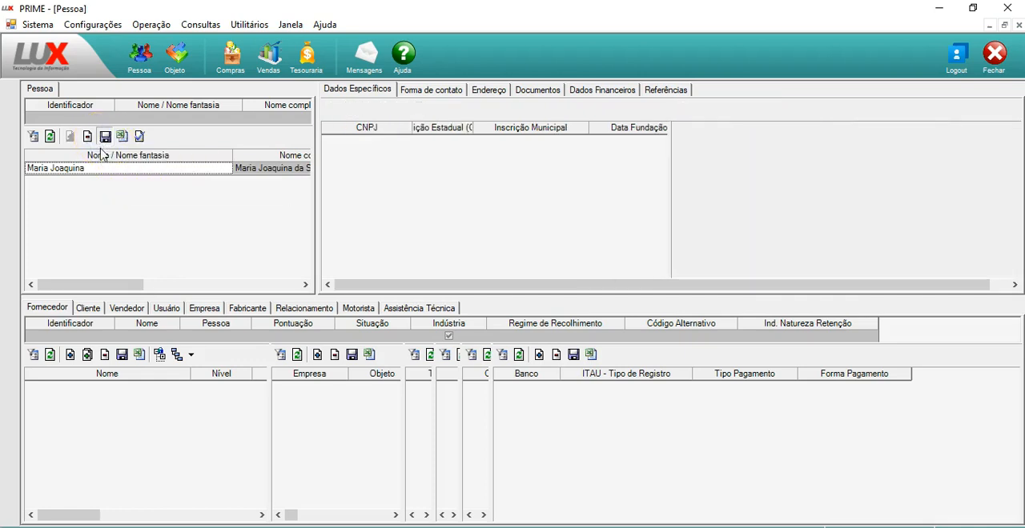
left_click(104, 169)
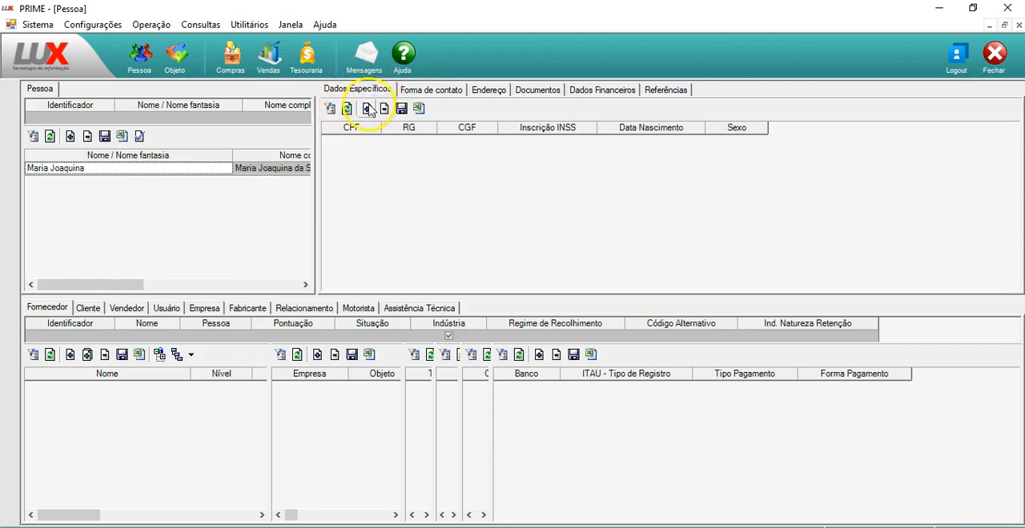
Add a Dados Específicos row for the person and fill in the CPF and RG numbers
left_click(368, 109)
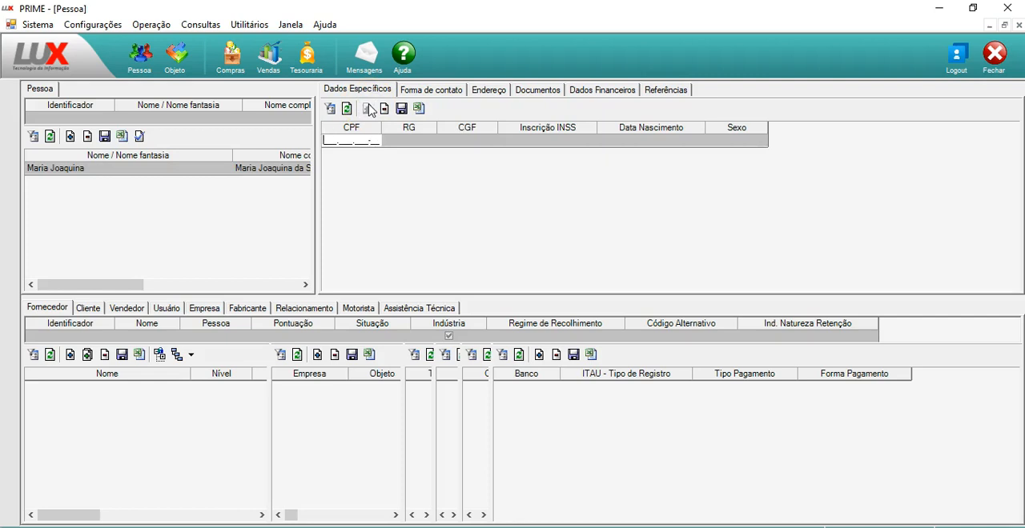
key("Tab")
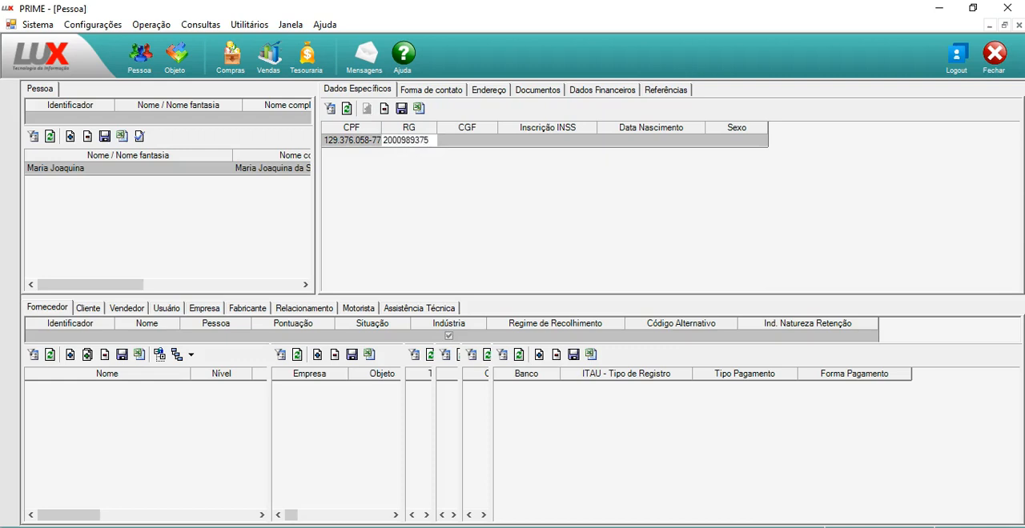
key("Tab")
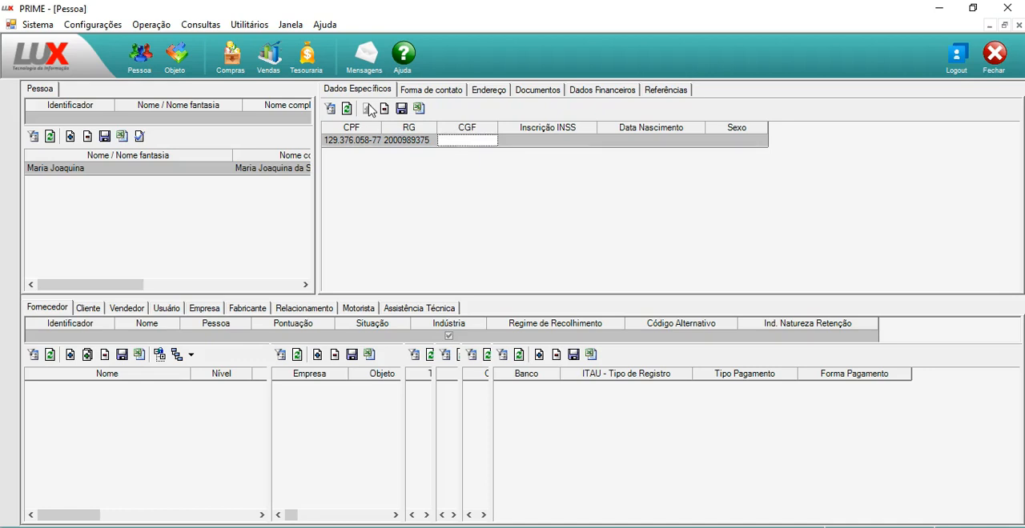
key("shift+Tab")
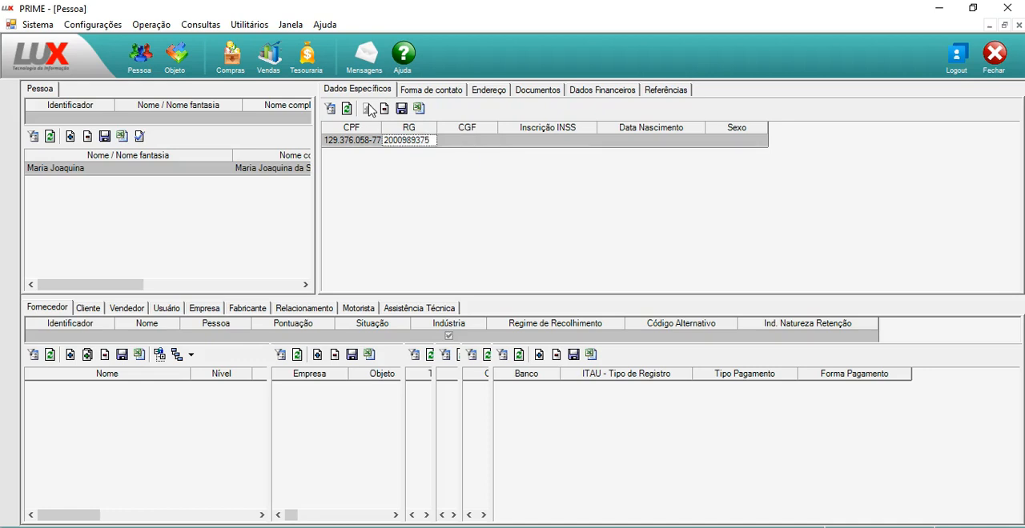
key("shift+Tab")
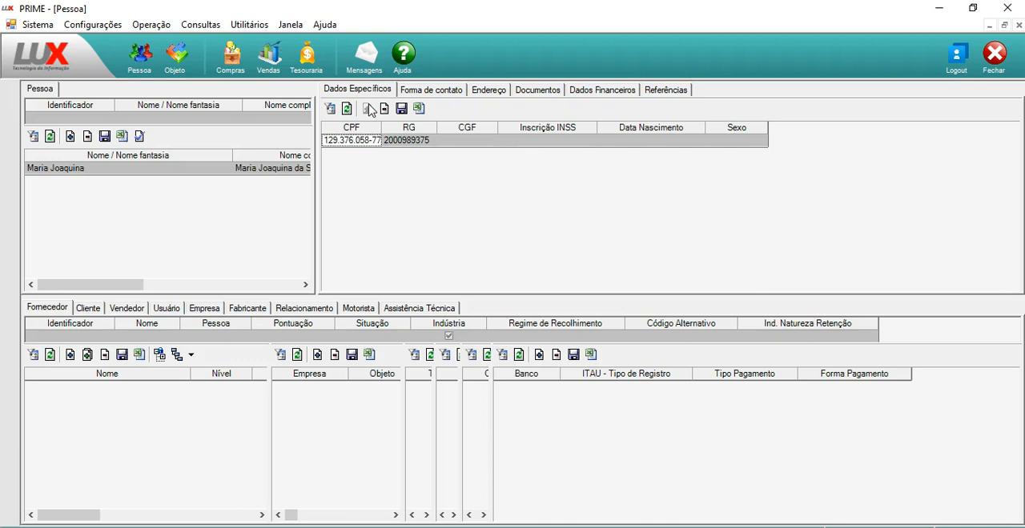
key("Tab")
key("Tab")
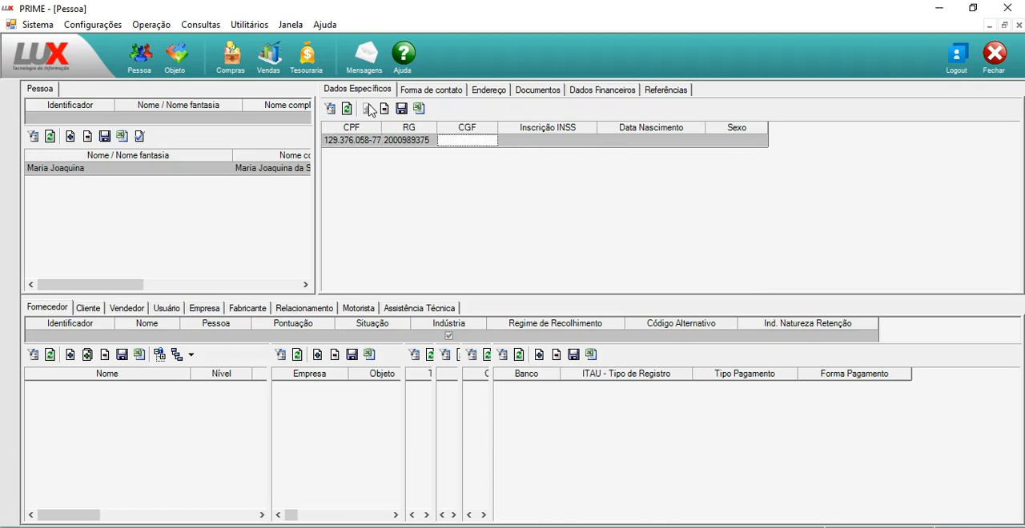
Enter the person's date of birth in Data Nascimento, leaving CGF and Inscrição INSS blank
key("Tab")
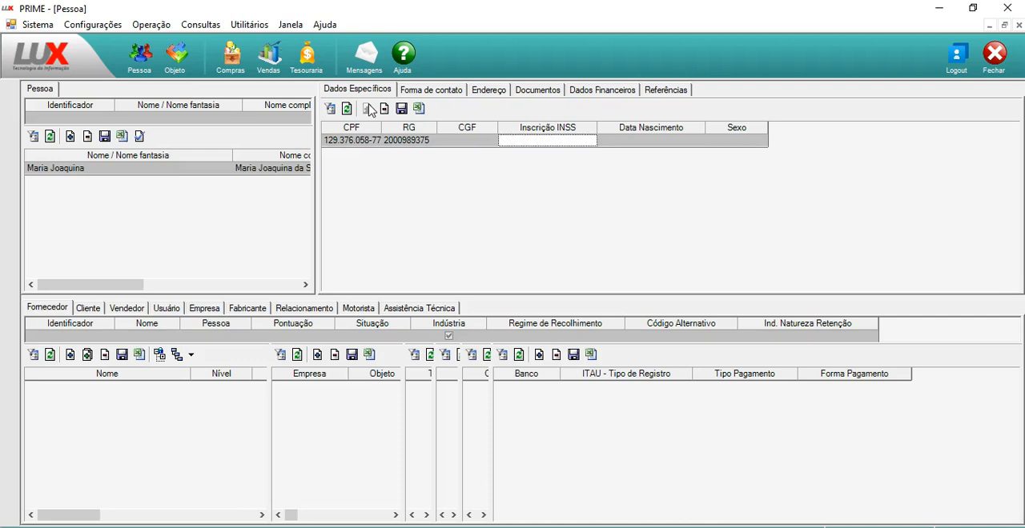
key("Tab")
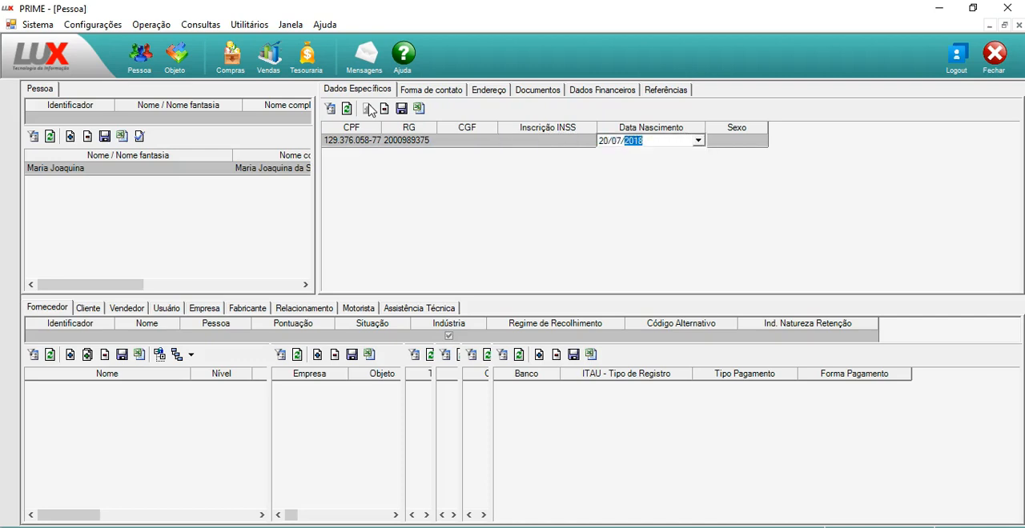
key("Tab")
Set Sexo to Feminino and save the person's specific data
key("alt+Down")
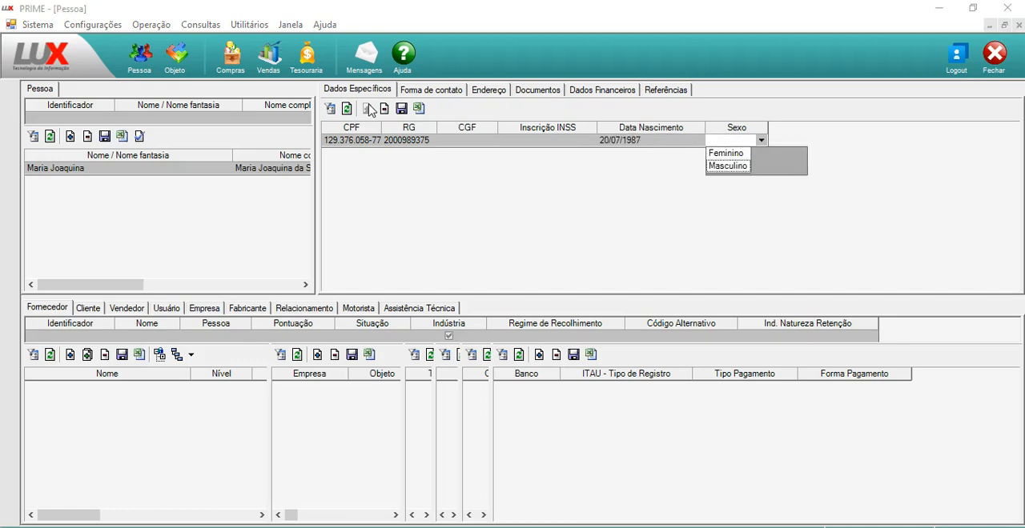
key("Return")
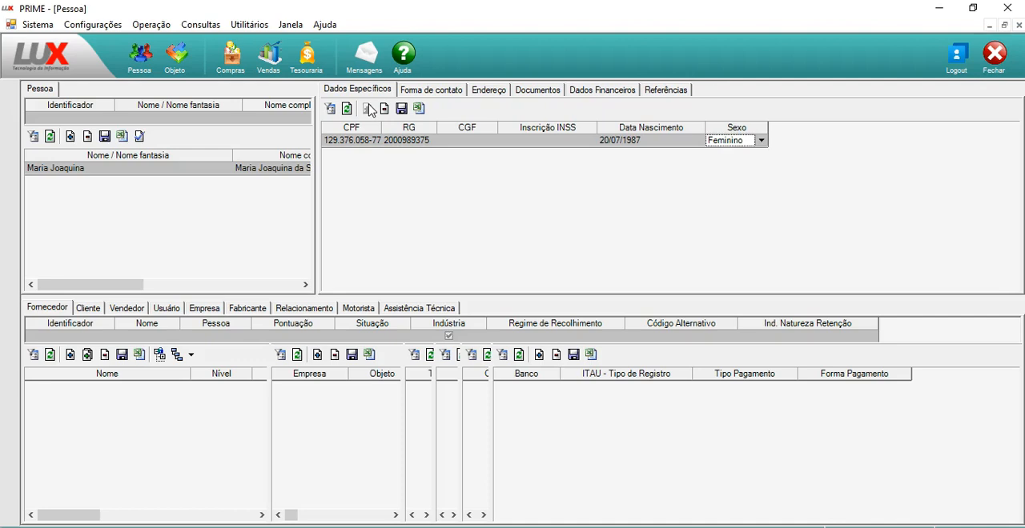
left_click(398, 109)
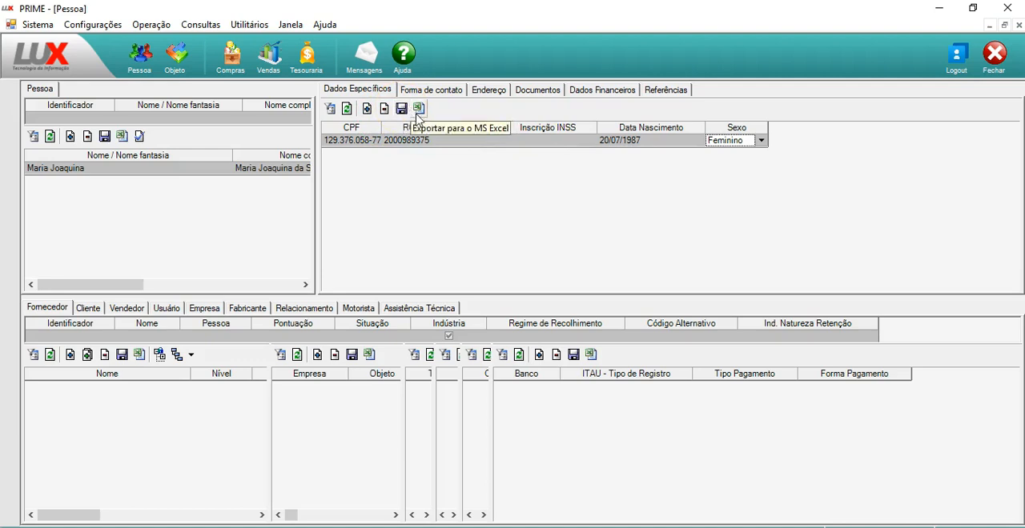
Add a contact entry for the person with Celular as the Forma de contato
left_click(458, 90)
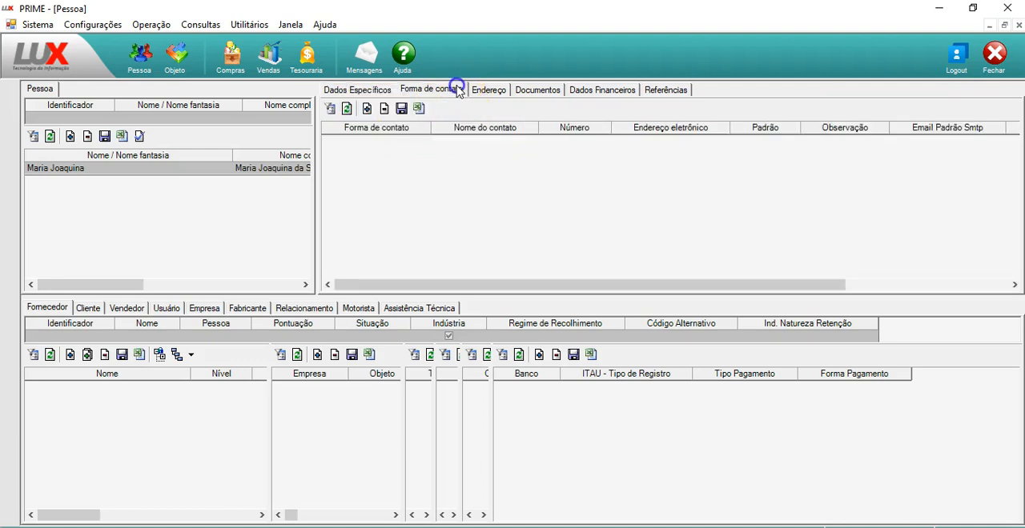
left_click(367, 109)
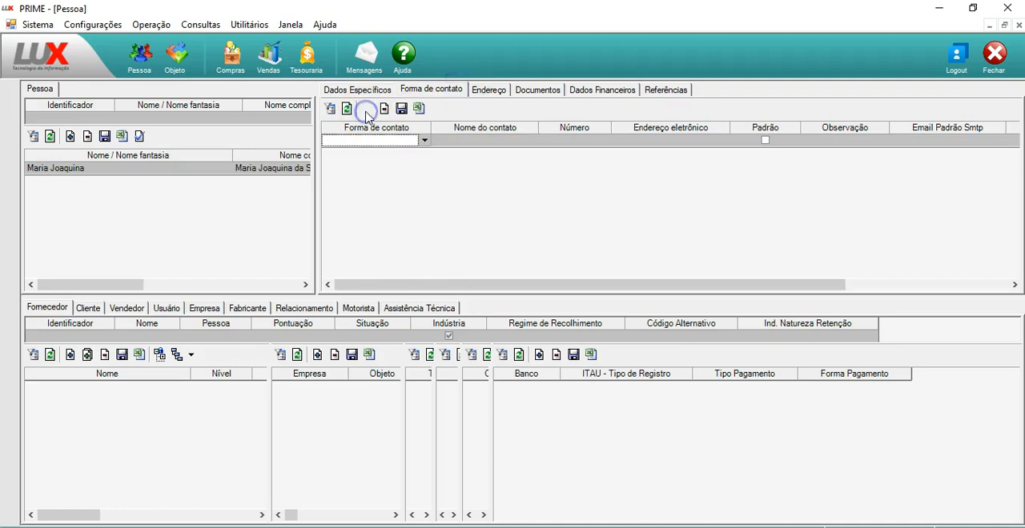
left_click(425, 141)
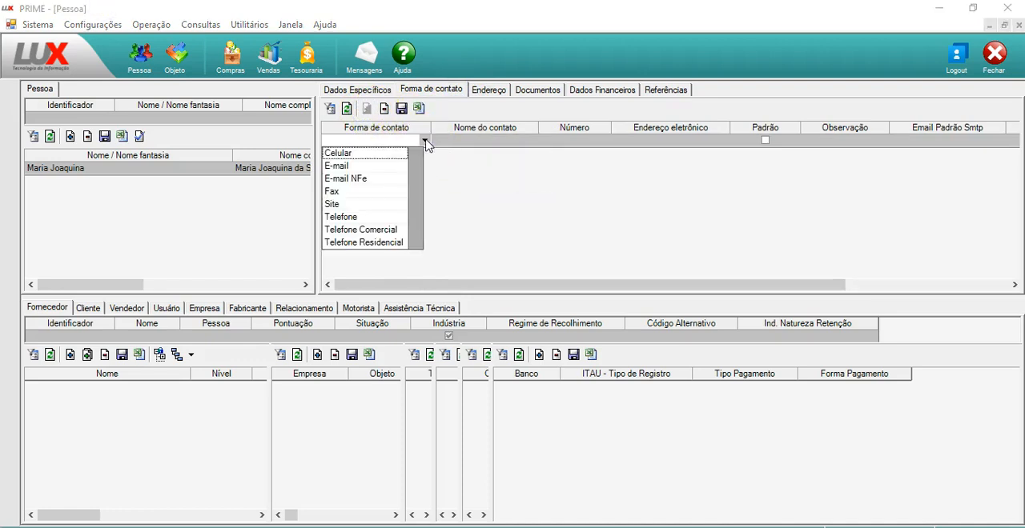
key("Return")
key("Tab")
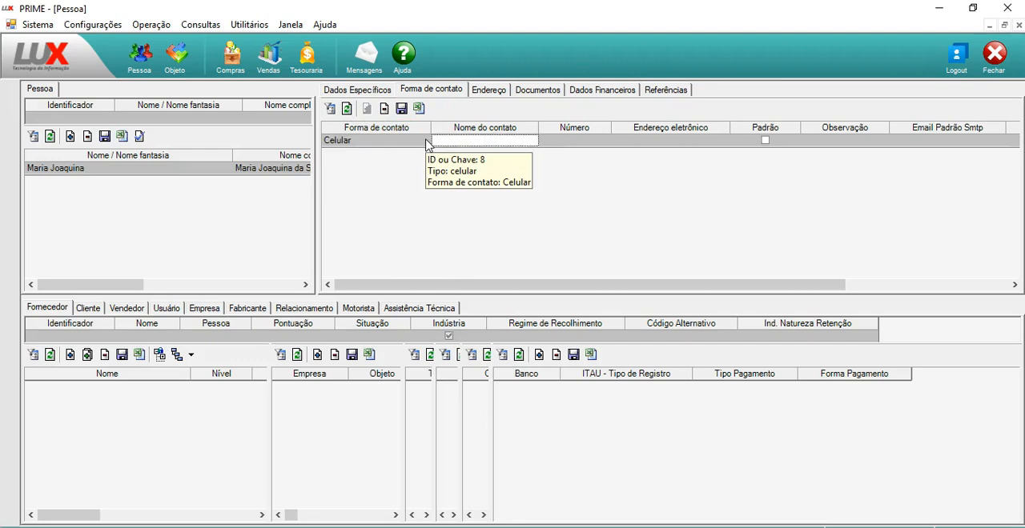
Fill in the contact's name and mobile number, and mark the Celular contact as Padrão
type("Maria")
key("Tab")
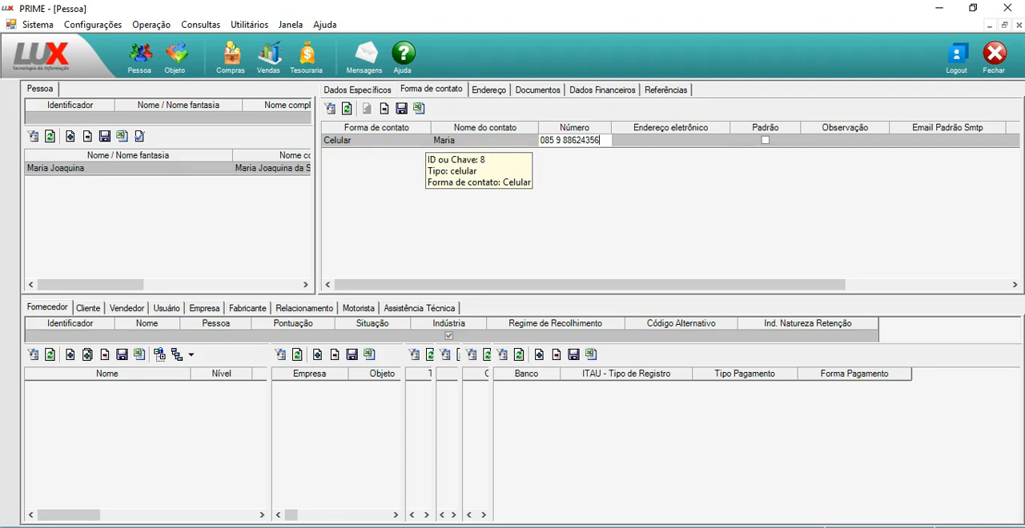
key("Tab")
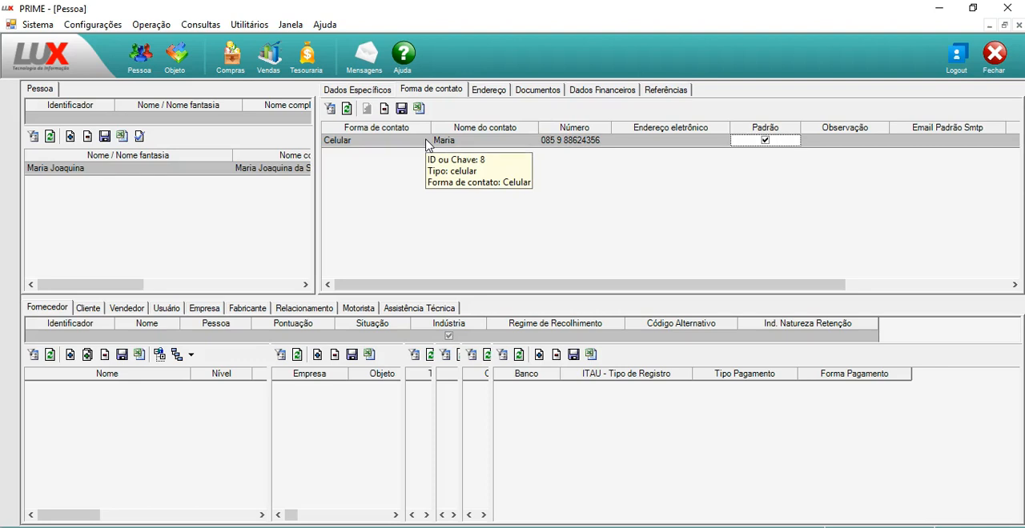
key("Tab")
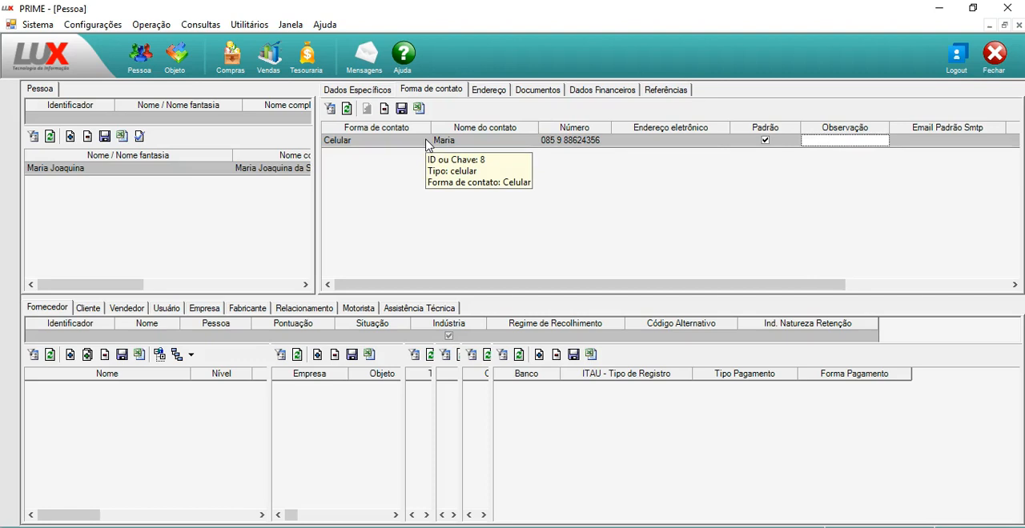
Save the Celular contact, leaving Observação and the SMTP fields blank
key("Tab")
key("Tab")
key("Tab")
key("Tab")
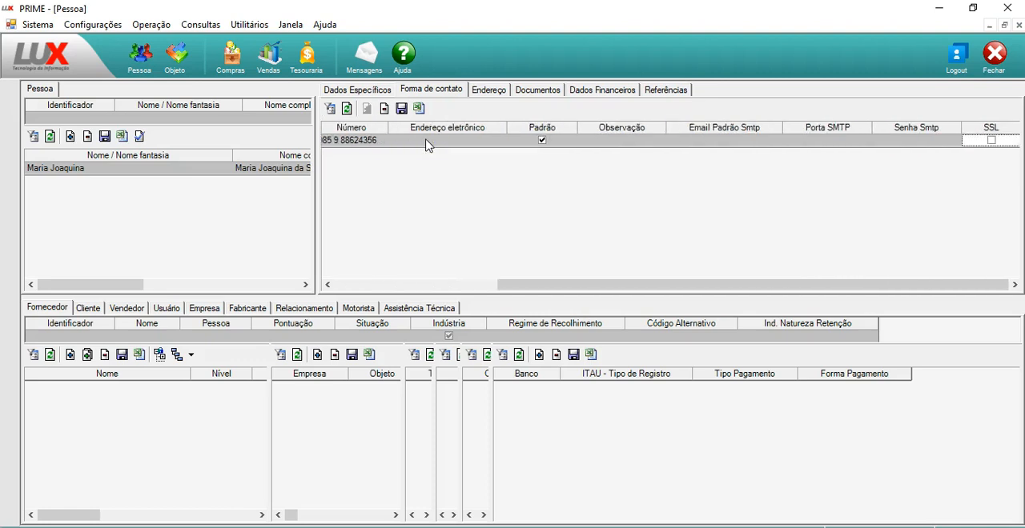
key("Tab")
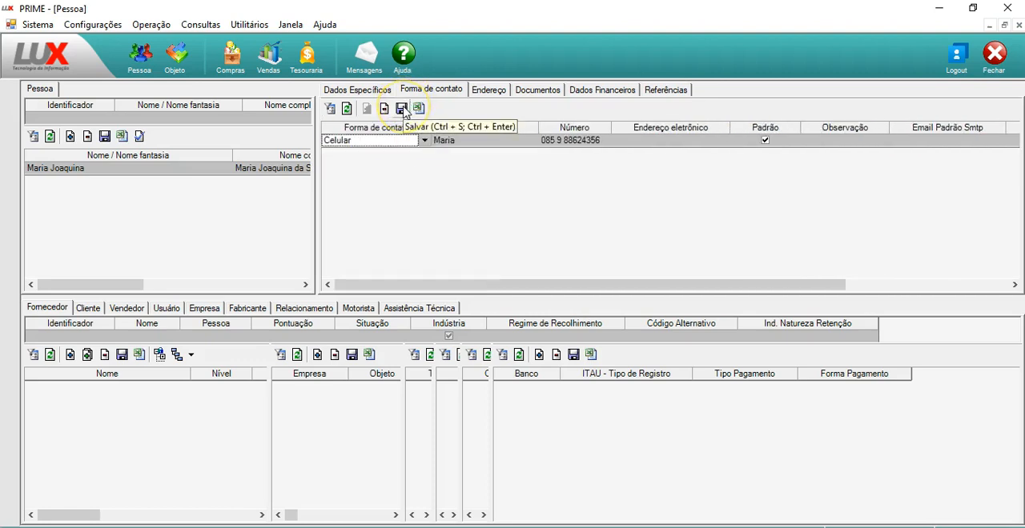
left_click(401, 109)
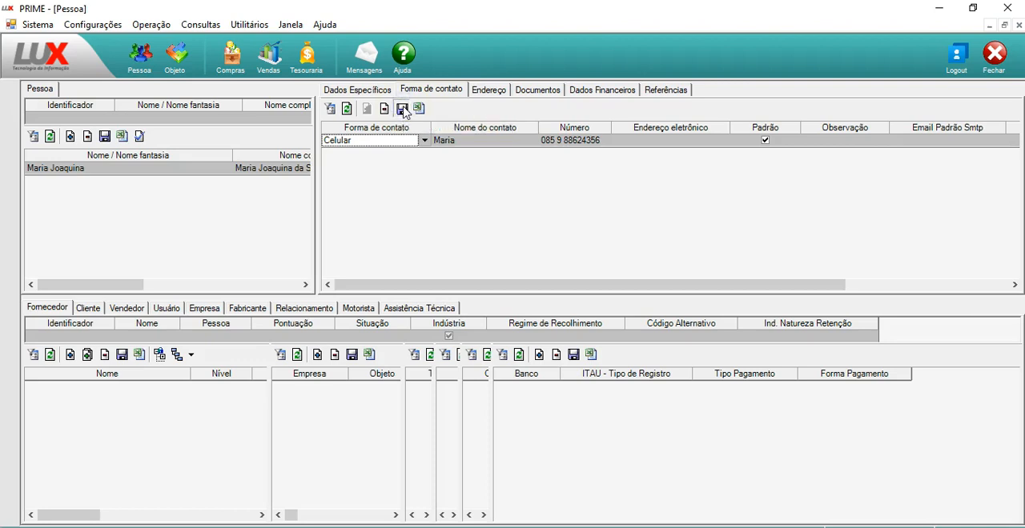
Add a second contact entry for the person with E-mail NFe as the Forma de contato
left_click(366, 109)
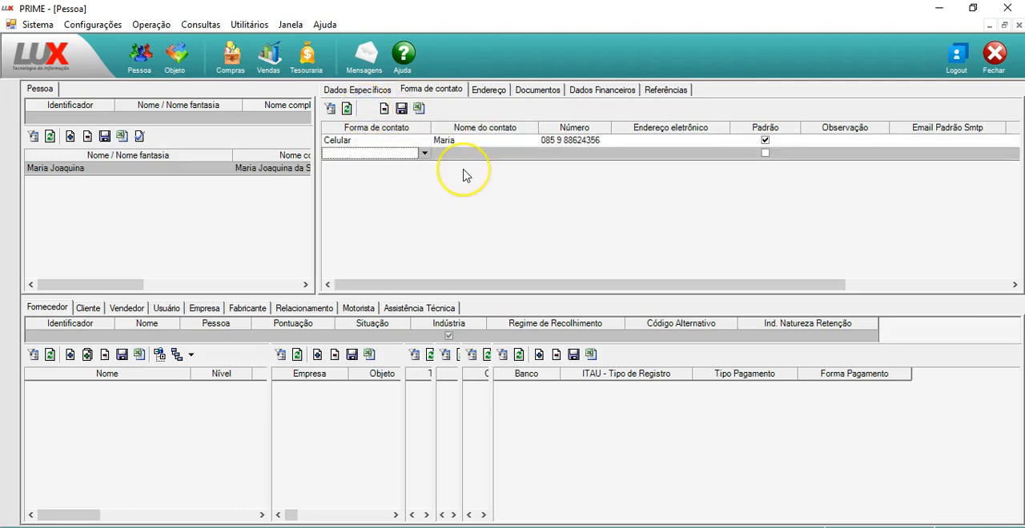
key("Down")
key("Down")
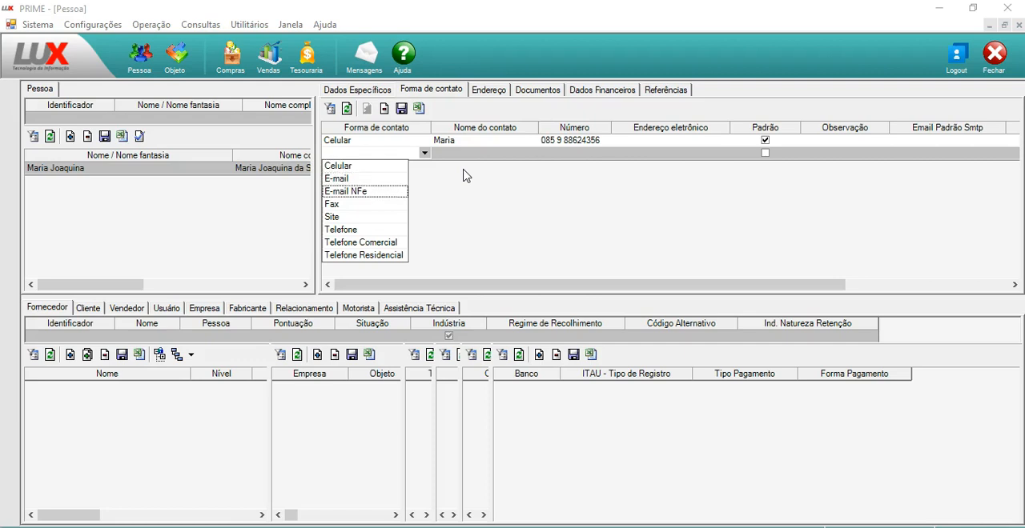
key("Return")
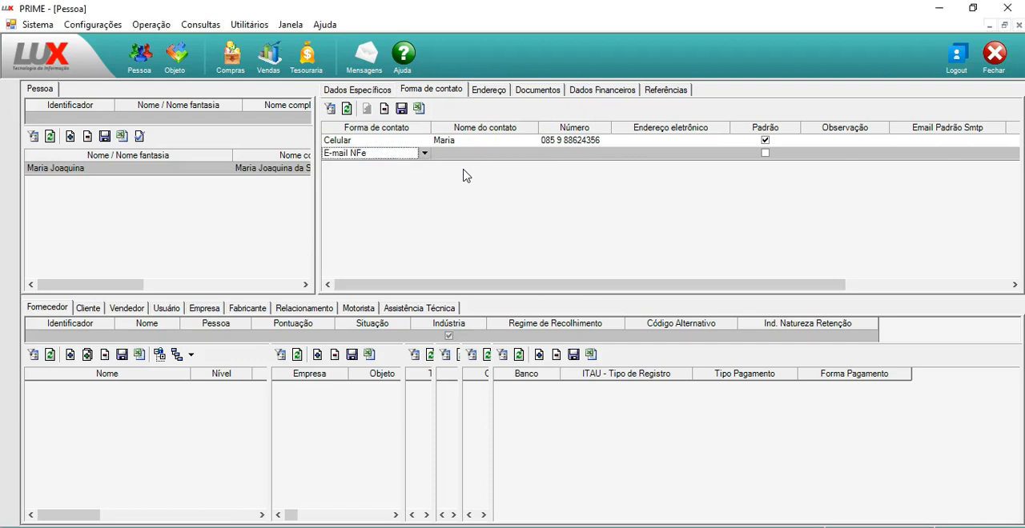
Fill in the contact's e-mail in Endereço eletrônico for the E-mail NFe entry, leaving Padrão unchecked, and save it
key("Tab")
key("Tab")
key("Tab")
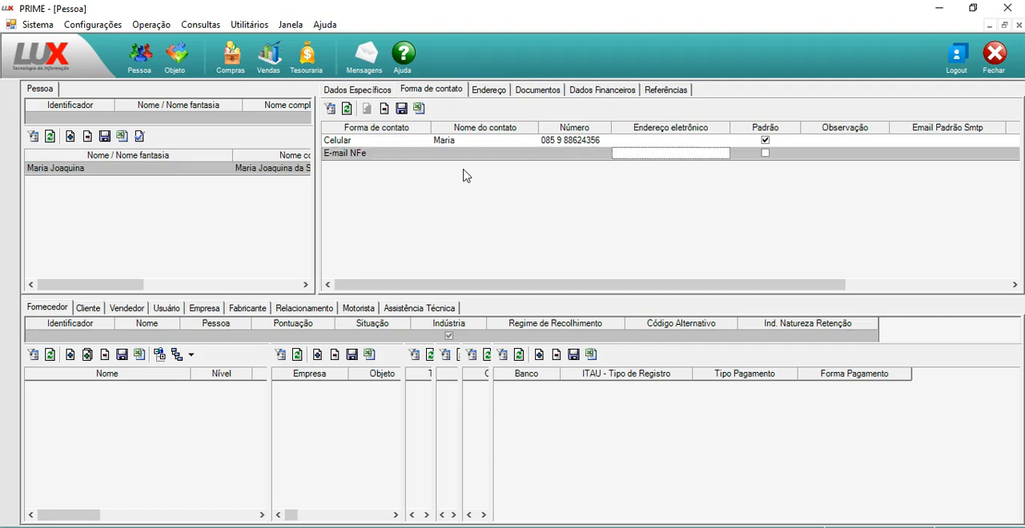
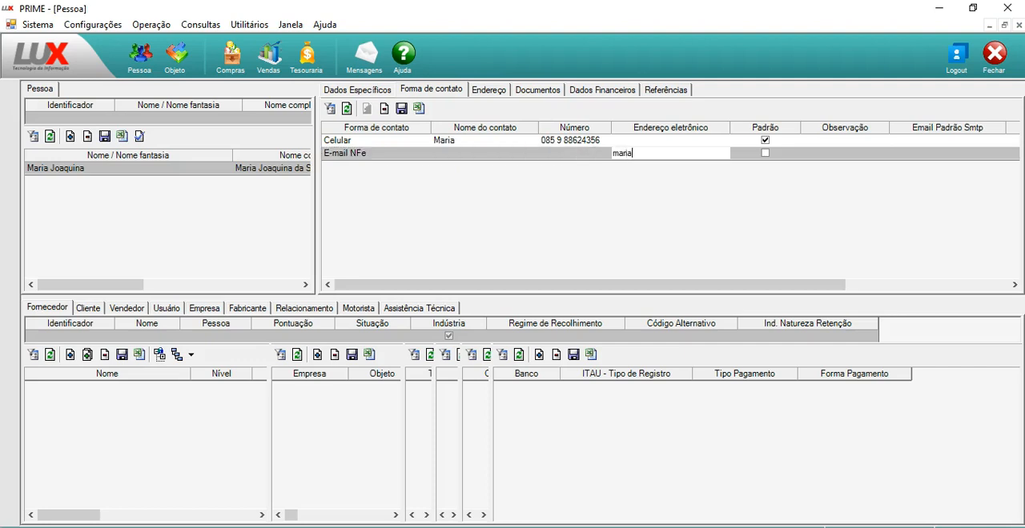
key("Tab")
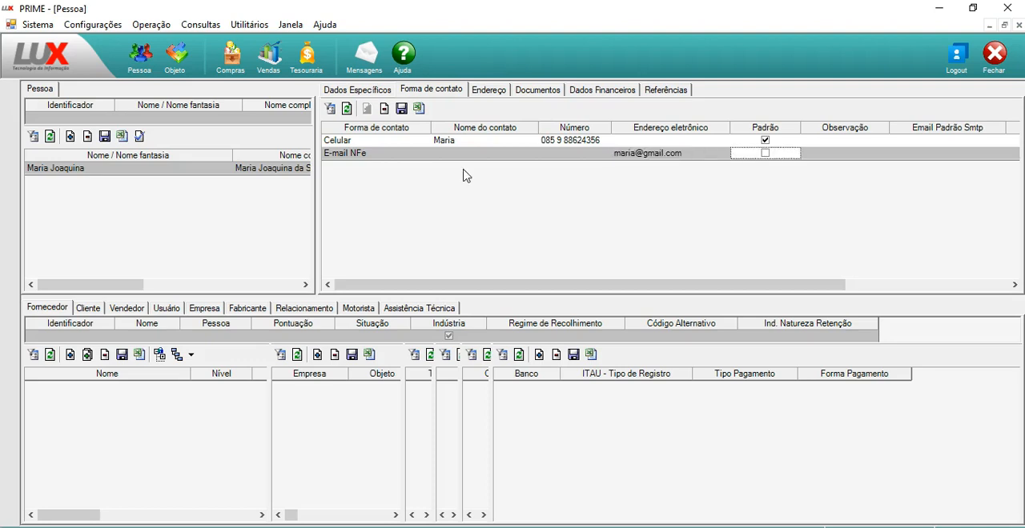
left_click(499, 93)
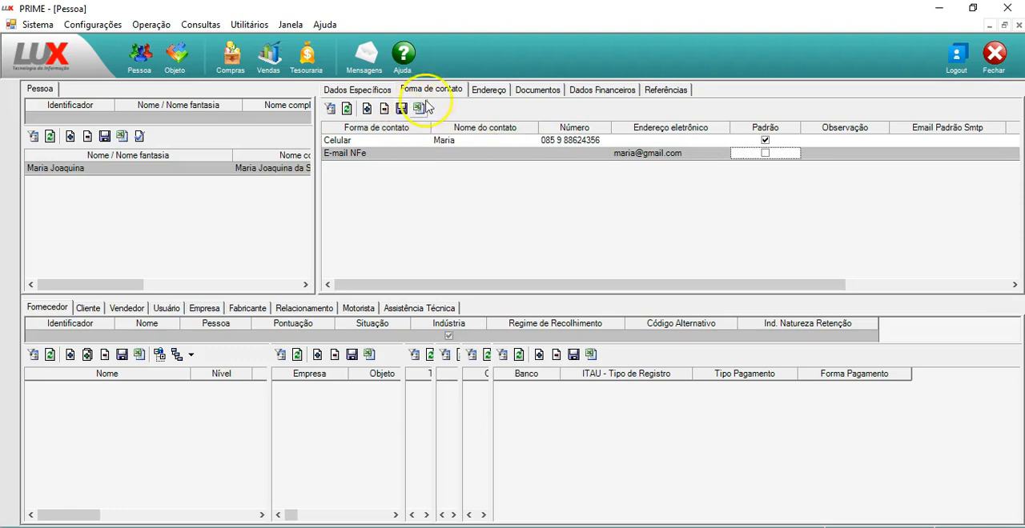
Add an address entry for the person with Principal as the Tipo de endereço
left_click(491, 91)
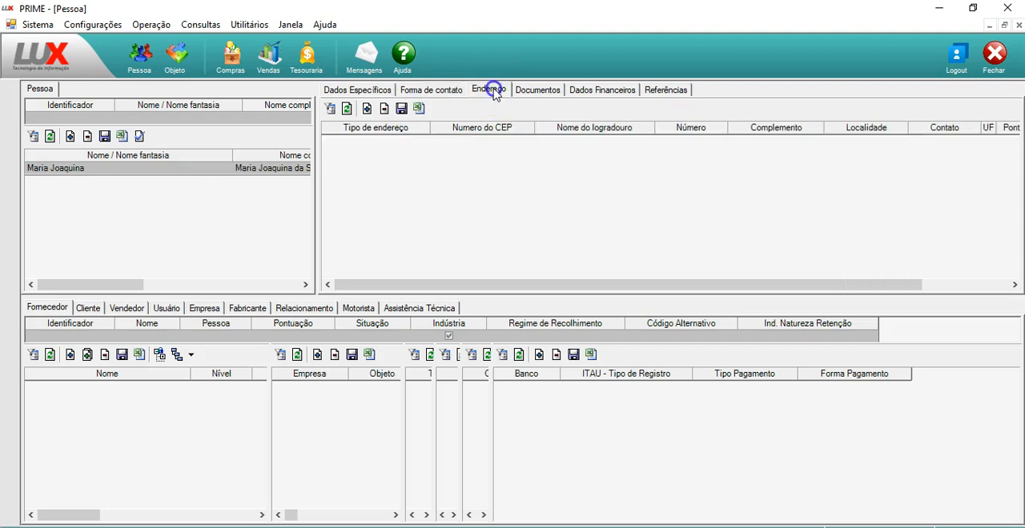
left_click(368, 109)
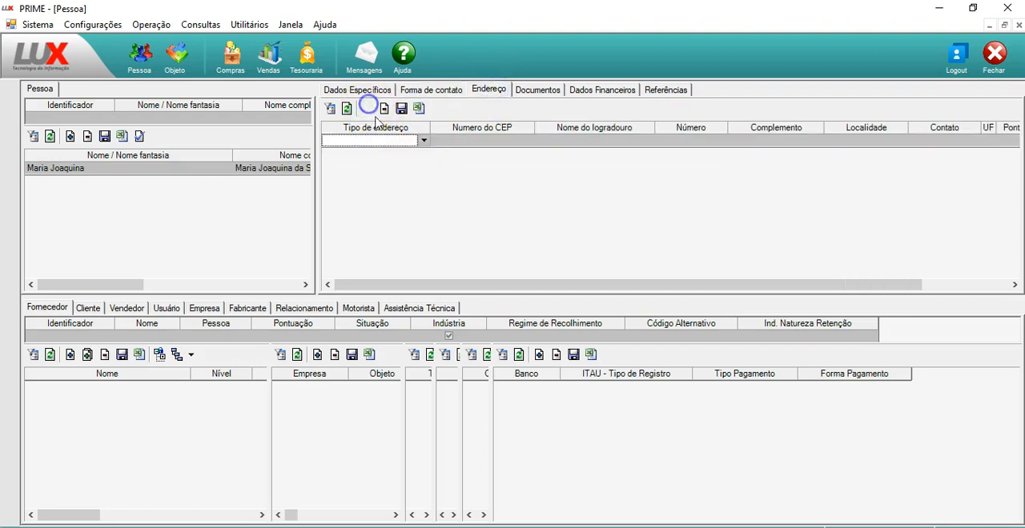
left_click(423, 141)
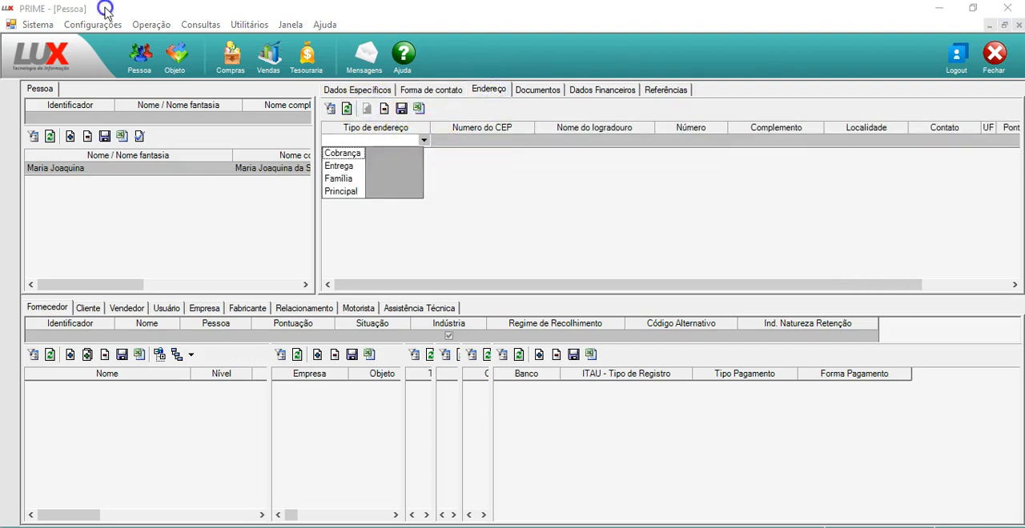
left_click(340, 191)
key("Tab")
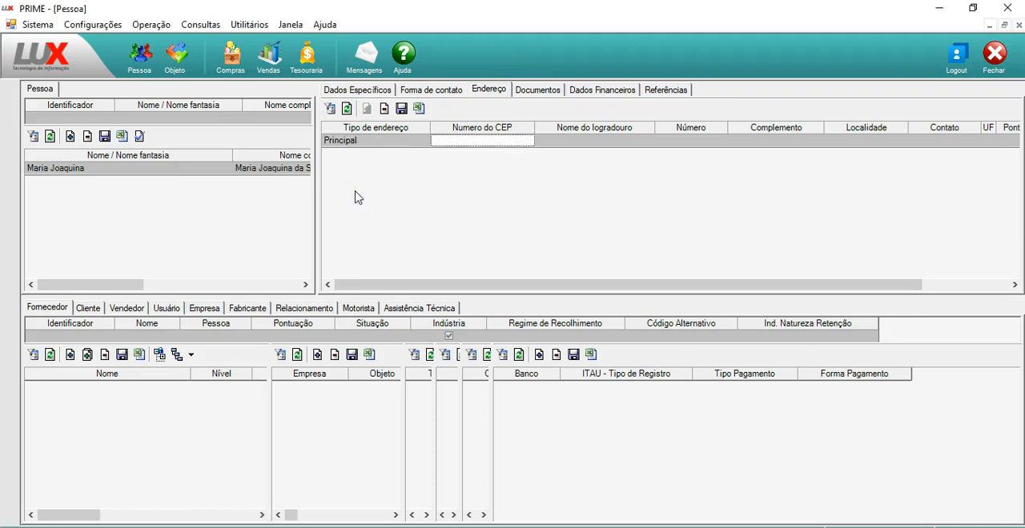
Enter the postal code in Numero do CEP for the Principal address
type("61.")
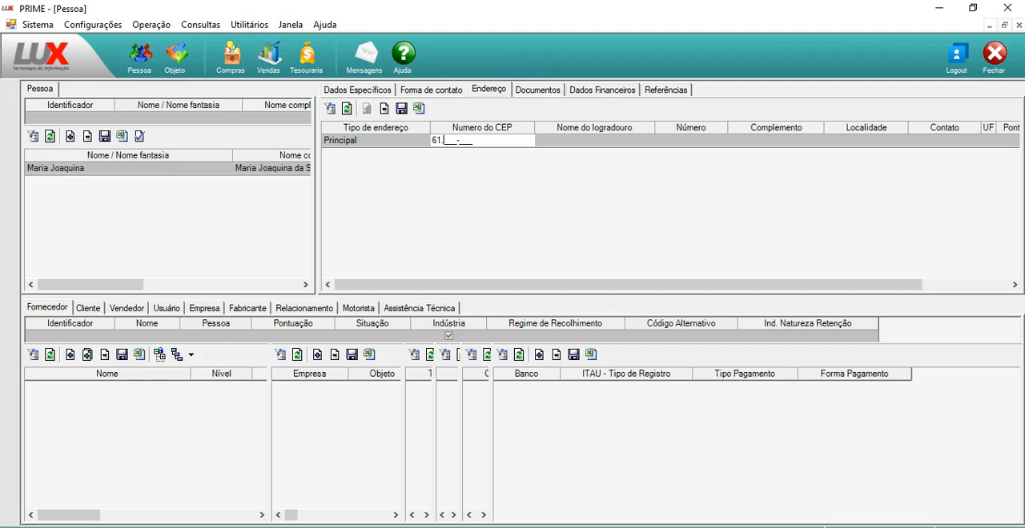
type("930-000")
key("Tab")
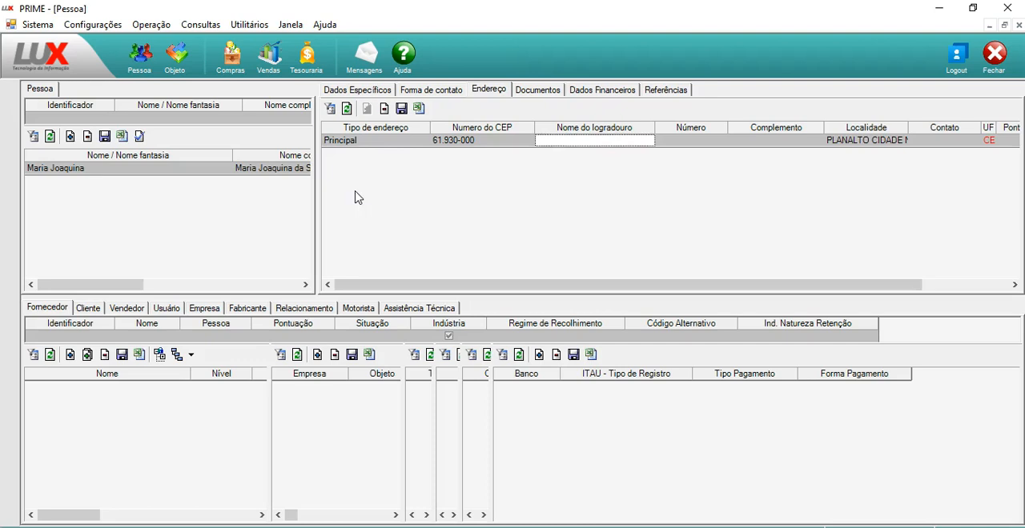
Fill in the street name in Nome do logradouro and the house number in Número
mouse_move(855, 151)
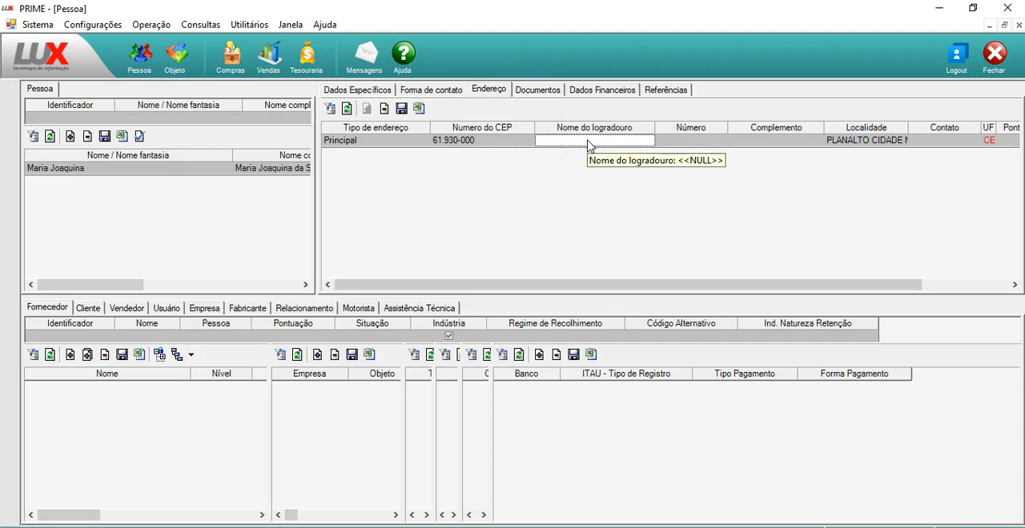
key("Tab")
type("123")
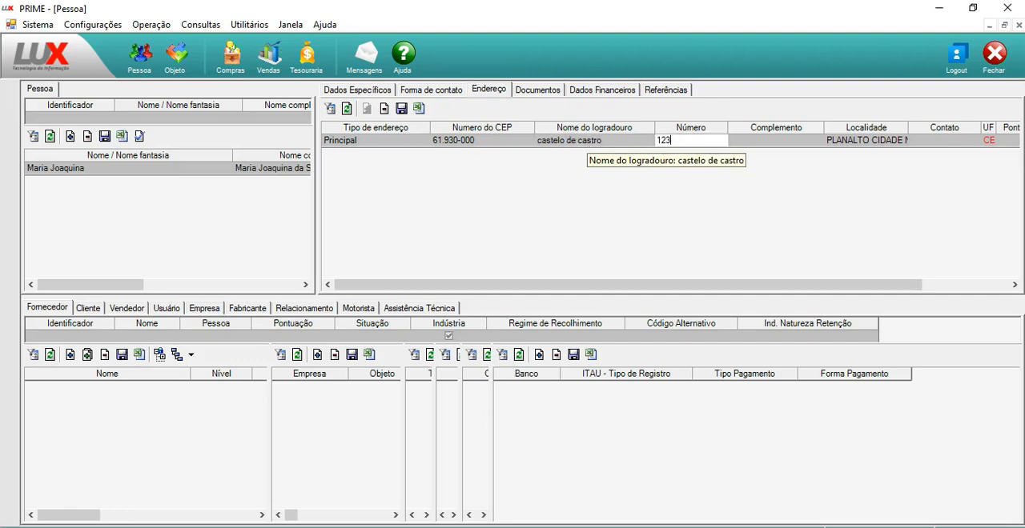
key("Tab")
Correct the street name in Nome do logradouro so that its main words start with capital letters
left_click(589, 141)
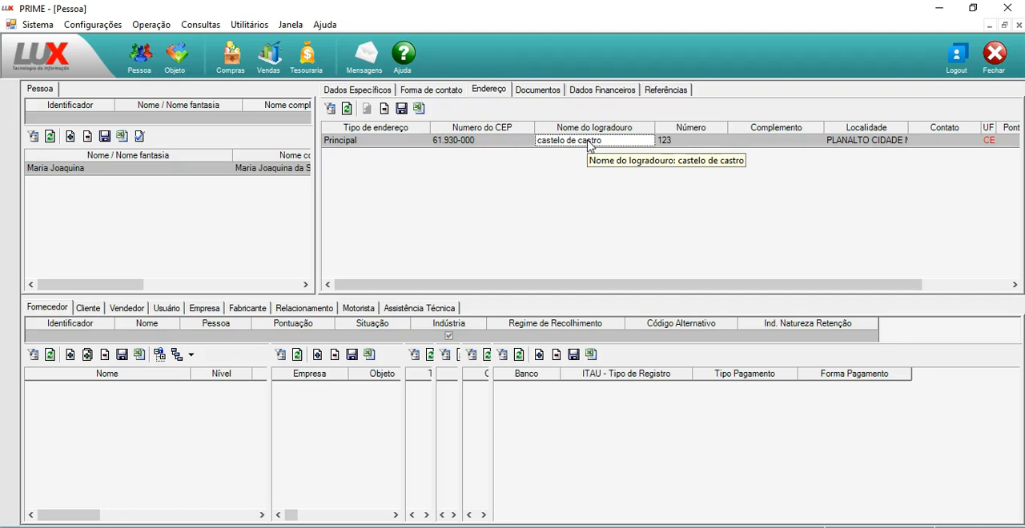
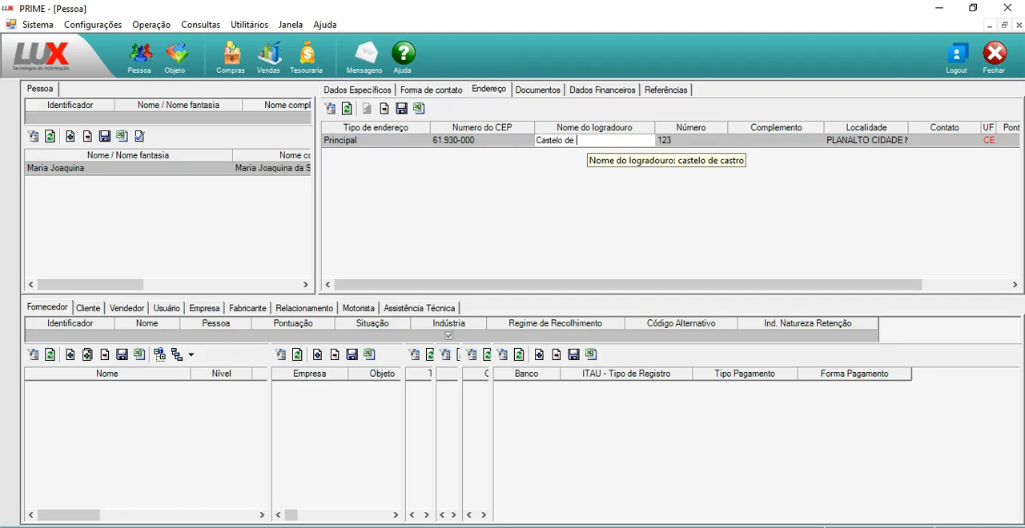
key("Tab")
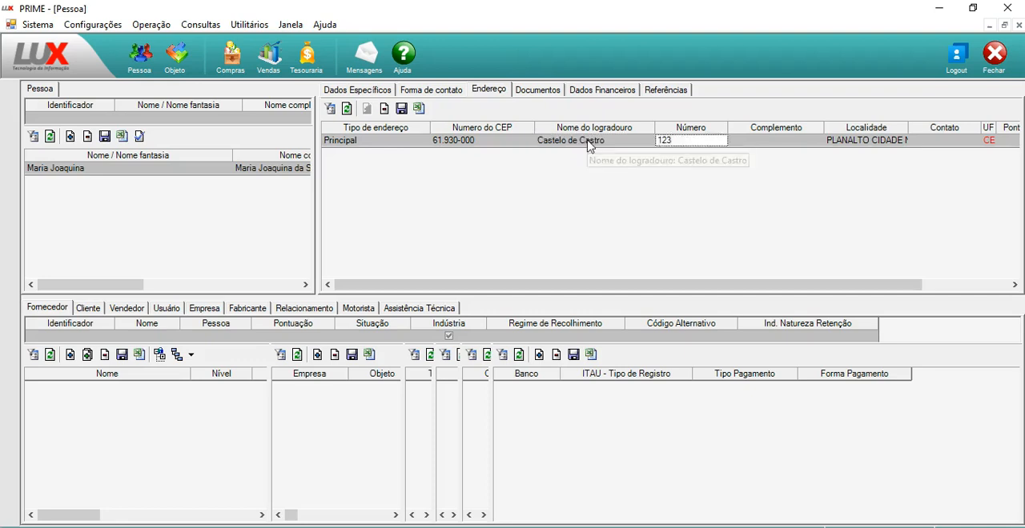
Enter the block and apartment in Complemento, keeping the filled-in Localidade
key("Tab")
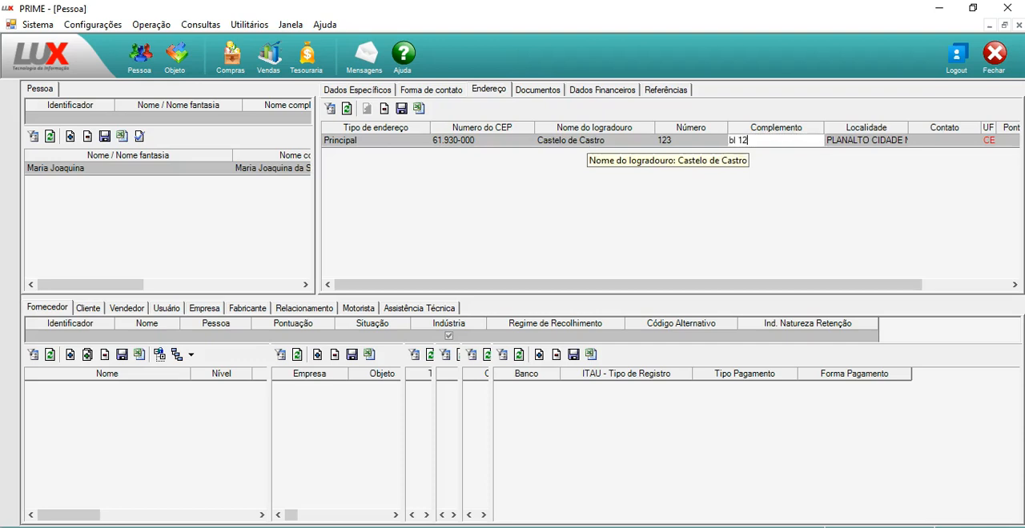
key("Tab")
Leave Contato blank, enter a nearby landmark in Ponto de Ref. and save the address
key("Tab")
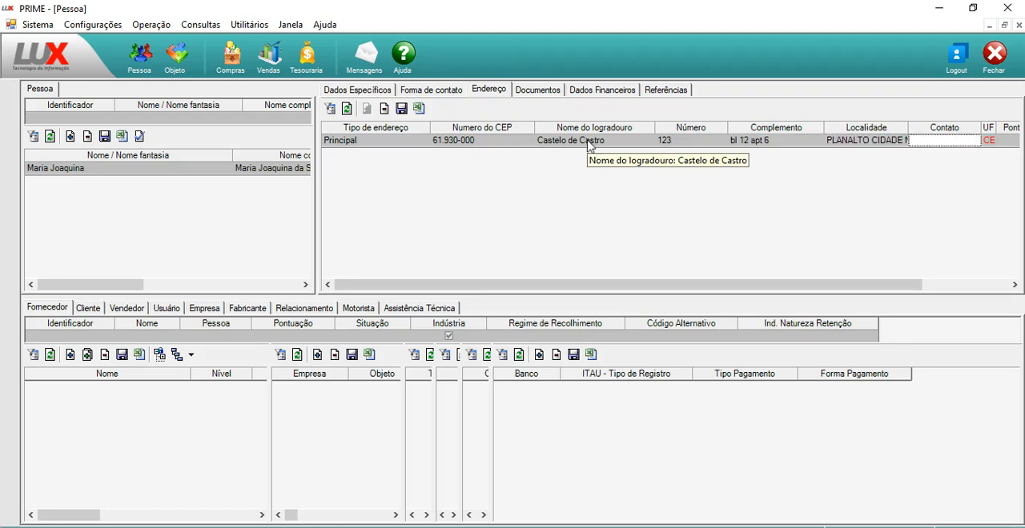
key("Tab")
key("Tab")
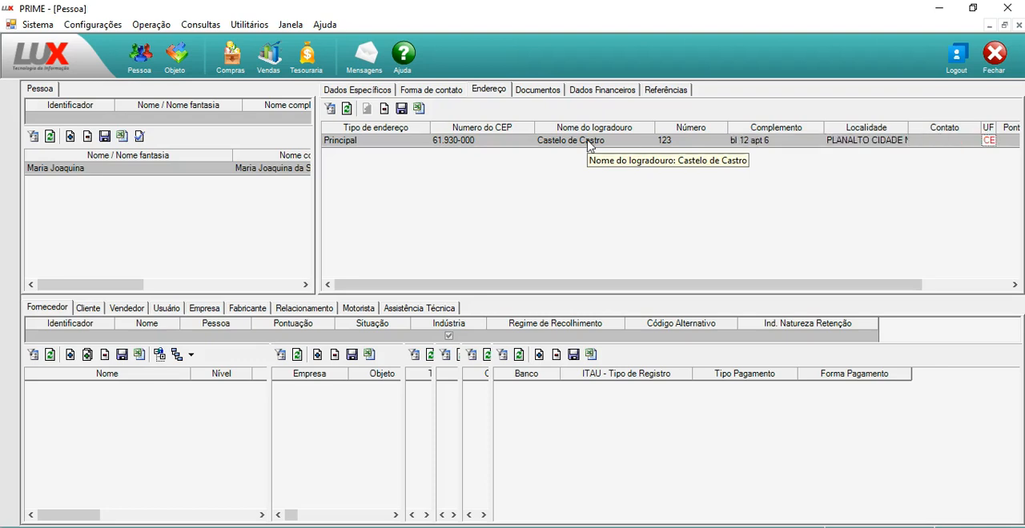
key("shift+Tab")
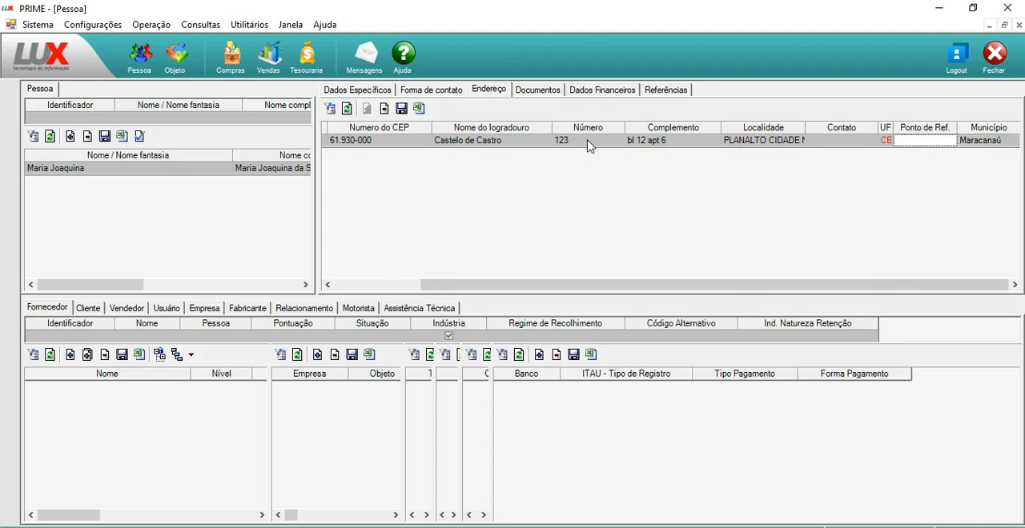
type("proximo ao ")
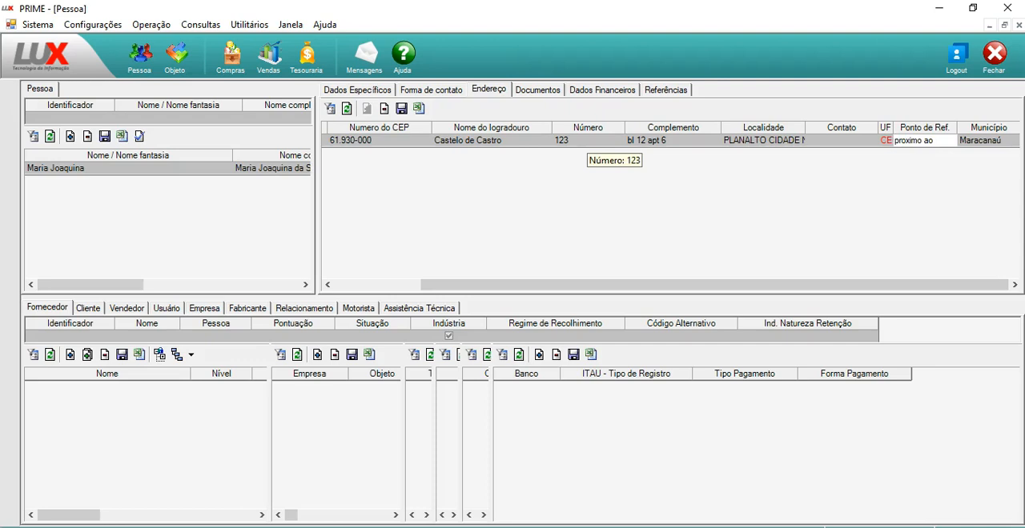
type("merc")
type("antil")
type(" venda fácil")
key("Tab")
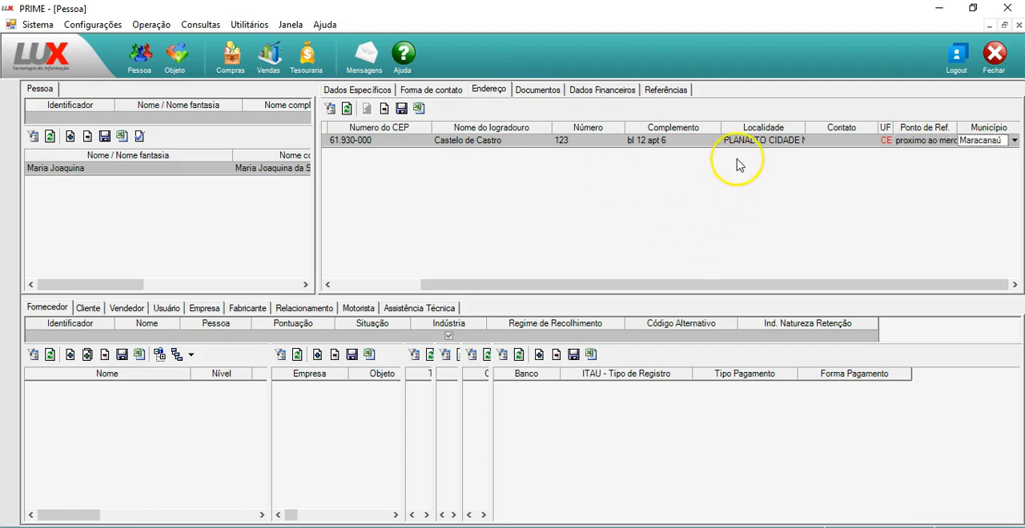
left_click(402, 110)
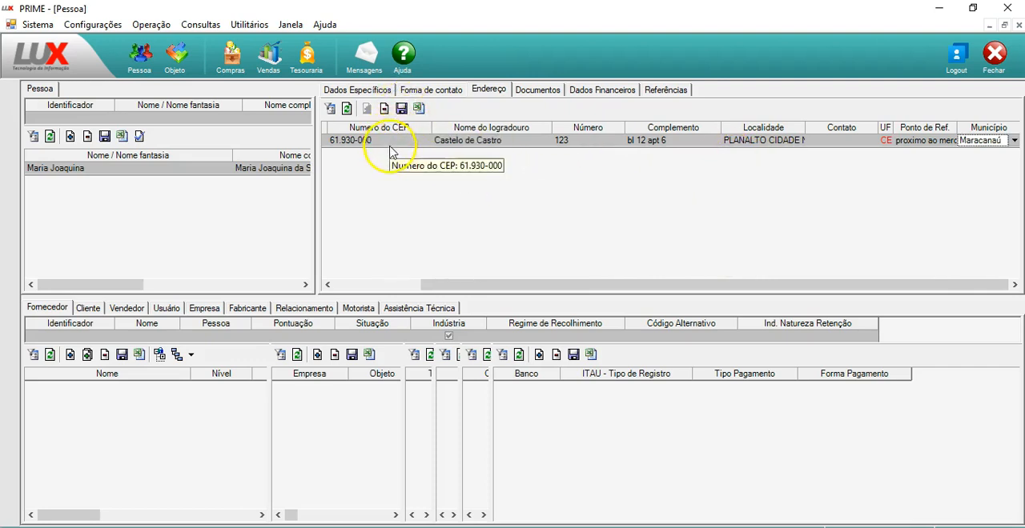
left_click(406, 101)
left_click(405, 110)
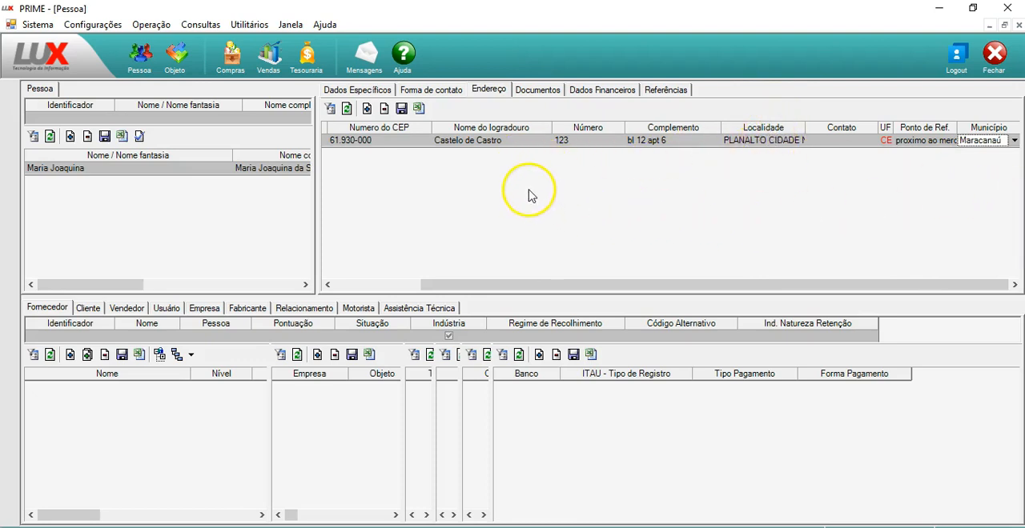
Review the person's saved contact entries and specific data
left_click(430, 90)
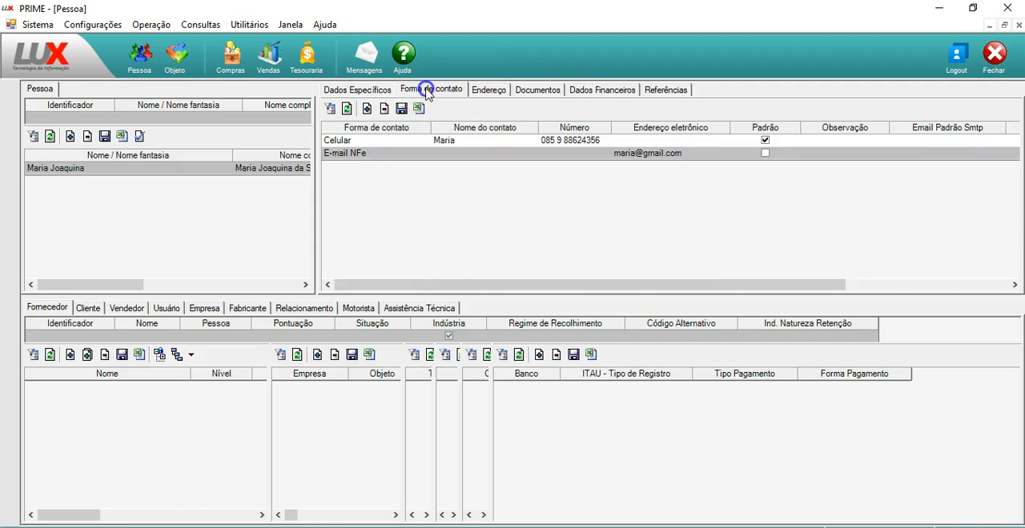
left_click(356, 89)
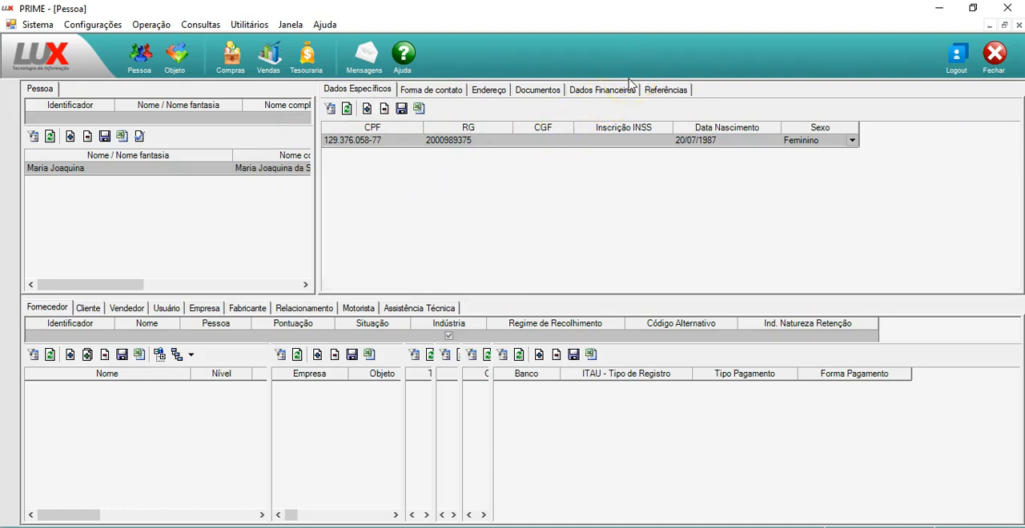
left_click(607, 91)
left_click_drag(113, 286, 113, 285)
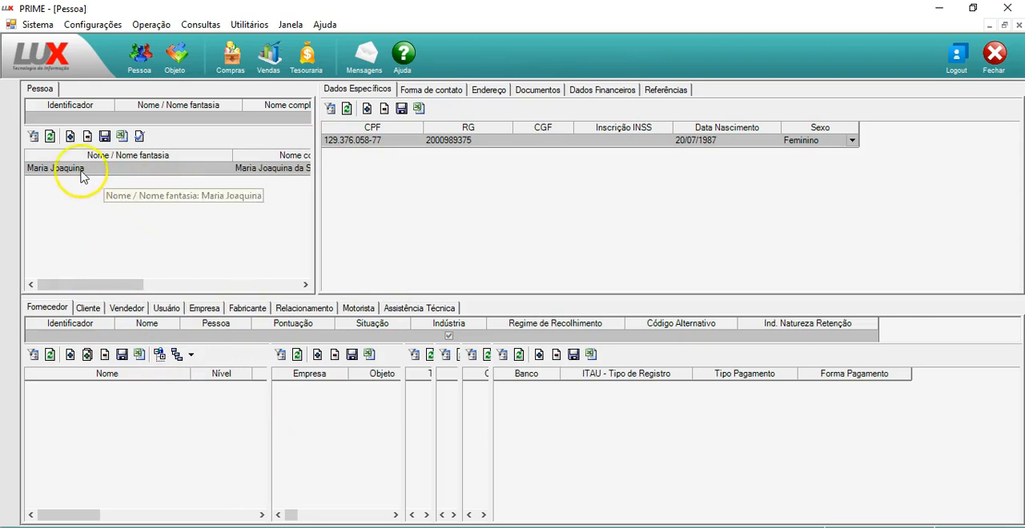
Filter the Fornecedor records by the Nome "pessoal" and select the FERIAS item under Pessoal
left_click(142, 337)
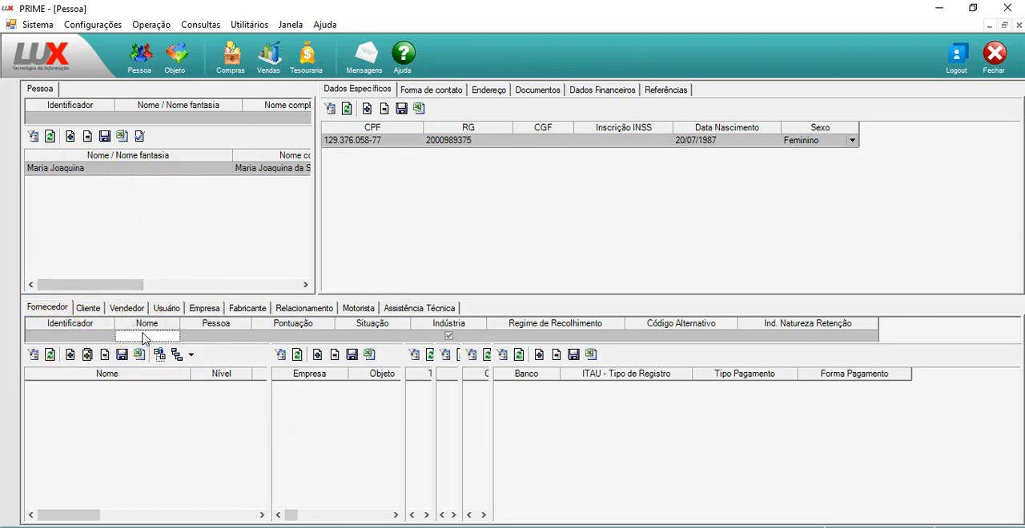
type("peddoal")
key("BackSpace")
key("BackSpace")
key("BackSpace")
type("ssoa")
key("Tab")
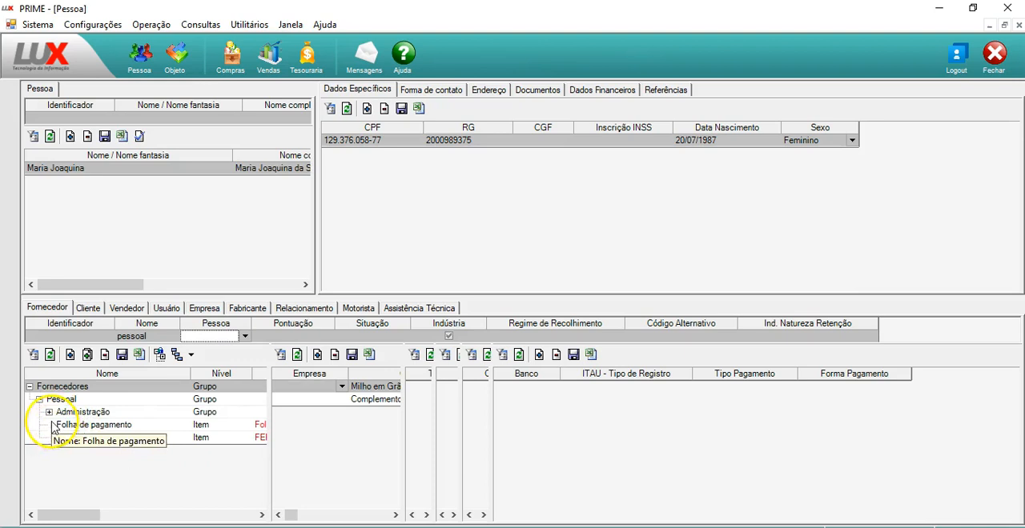
left_click(92, 442)
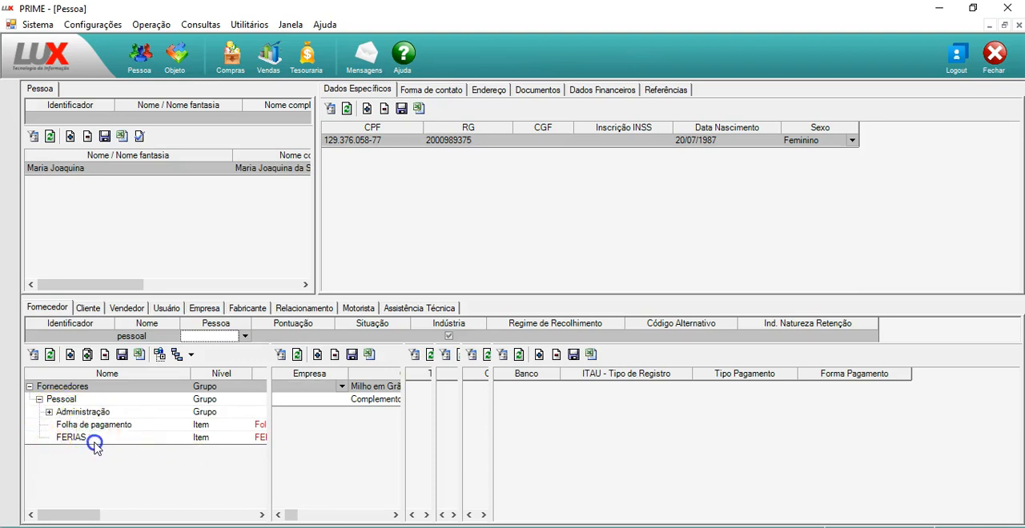
Add the registered person as an item under the Pessoal group in Fornecedor, and check the objects linked to Folha de pagamento
left_click(86, 425)
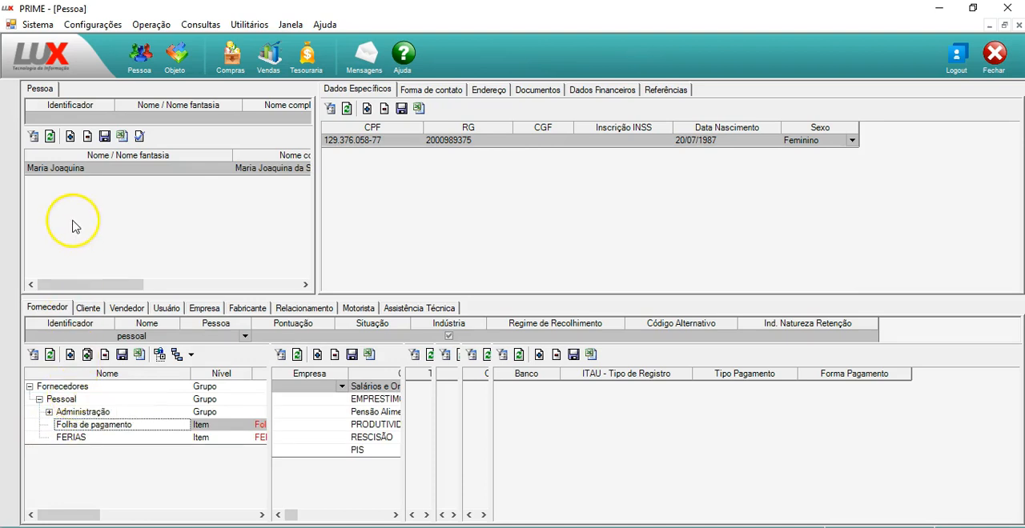
left_click(94, 168)
left_click_drag(93, 168, 86, 291)
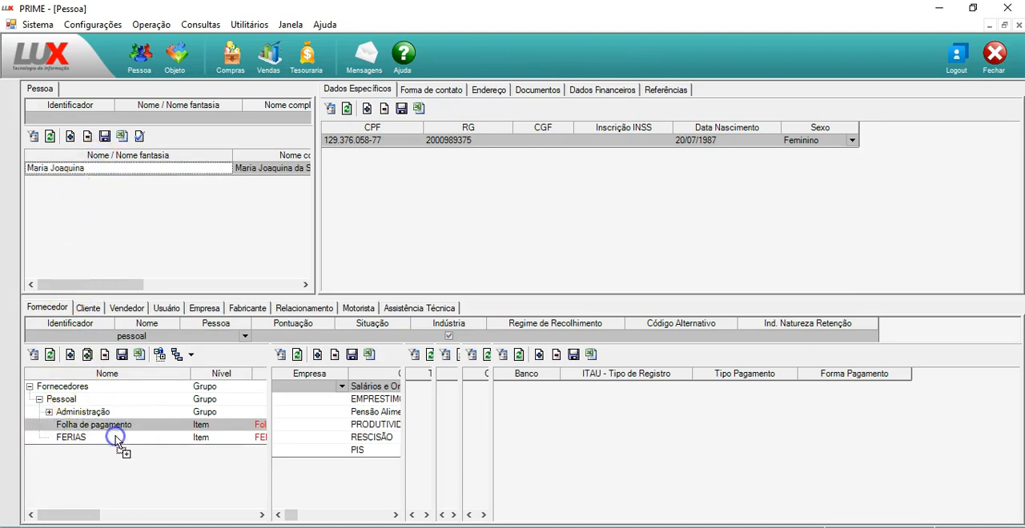
left_click_drag(116, 440, 114, 433)
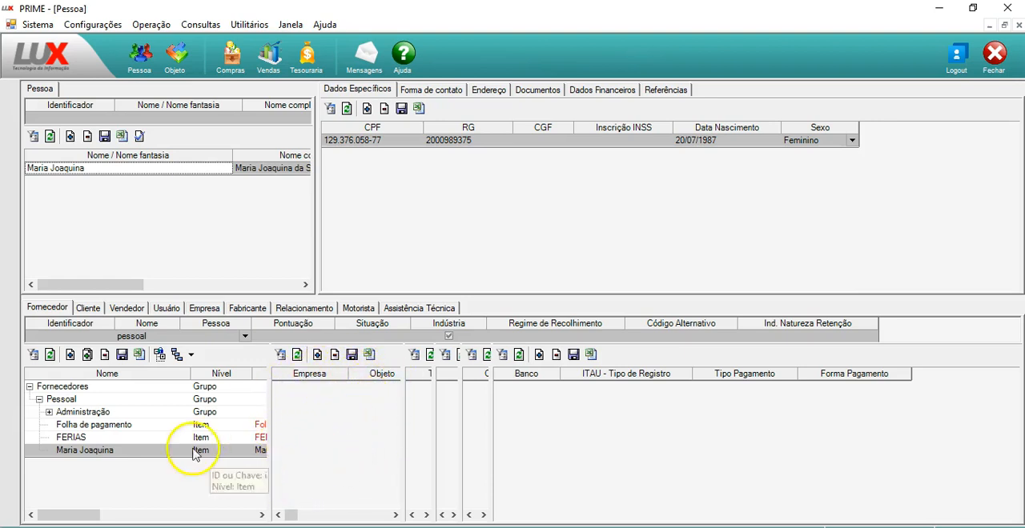
left_click(140, 426)
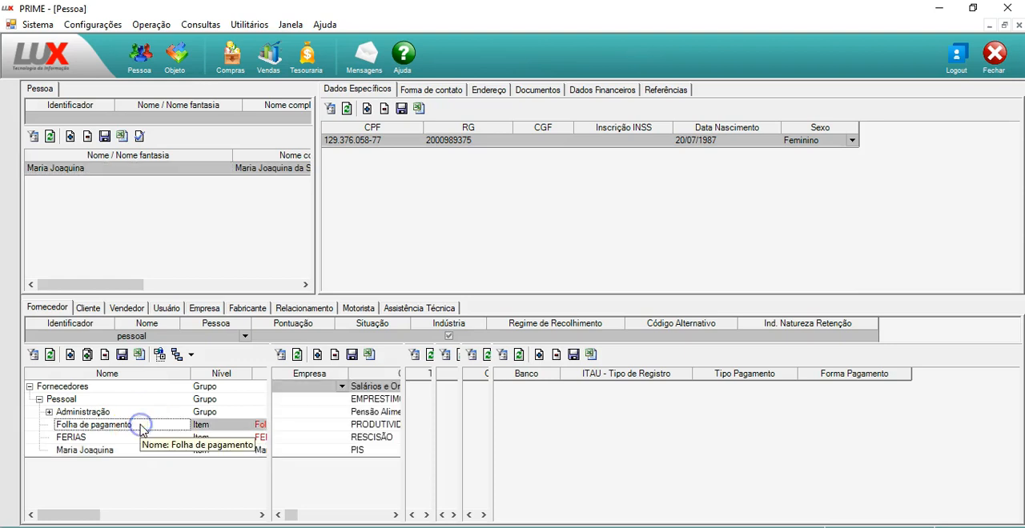
left_click(140, 428)
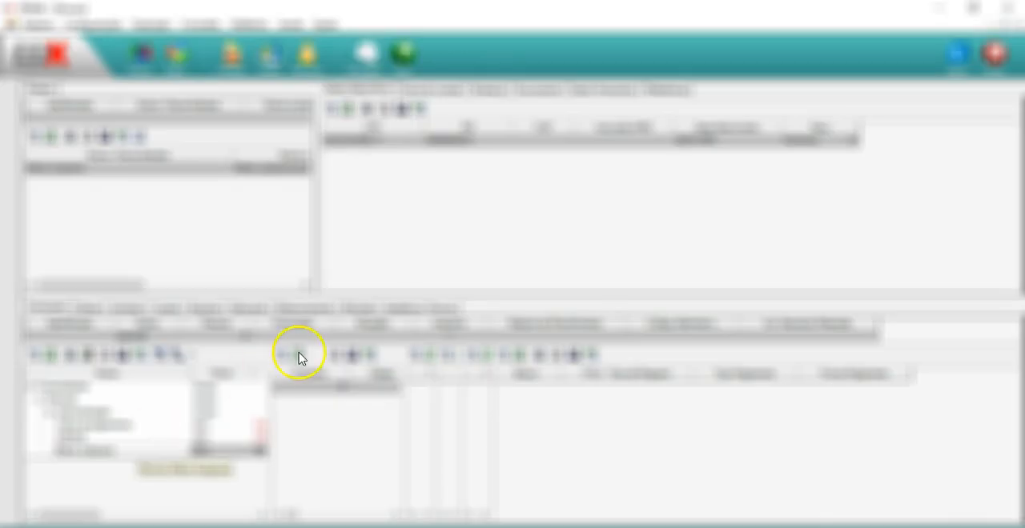
left_click(299, 357)
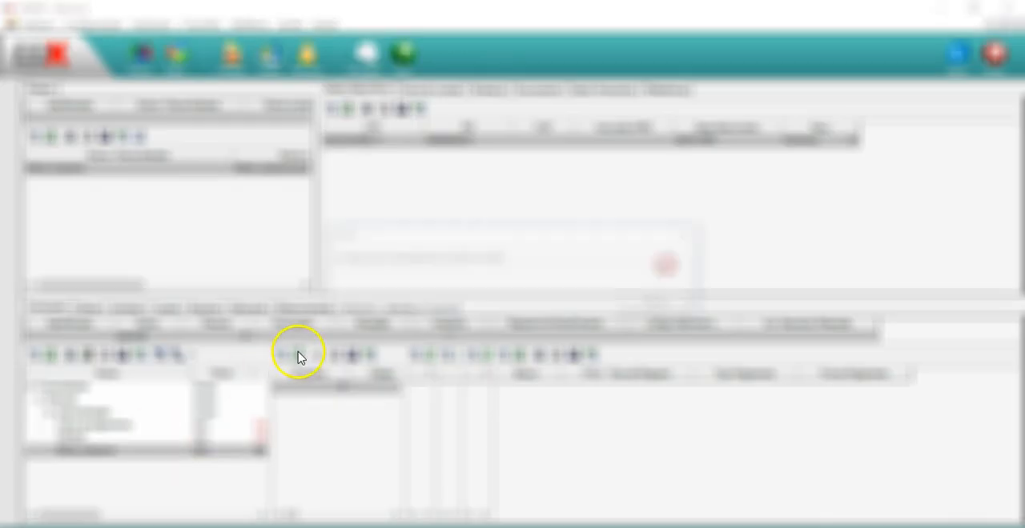
left_click(659, 303)
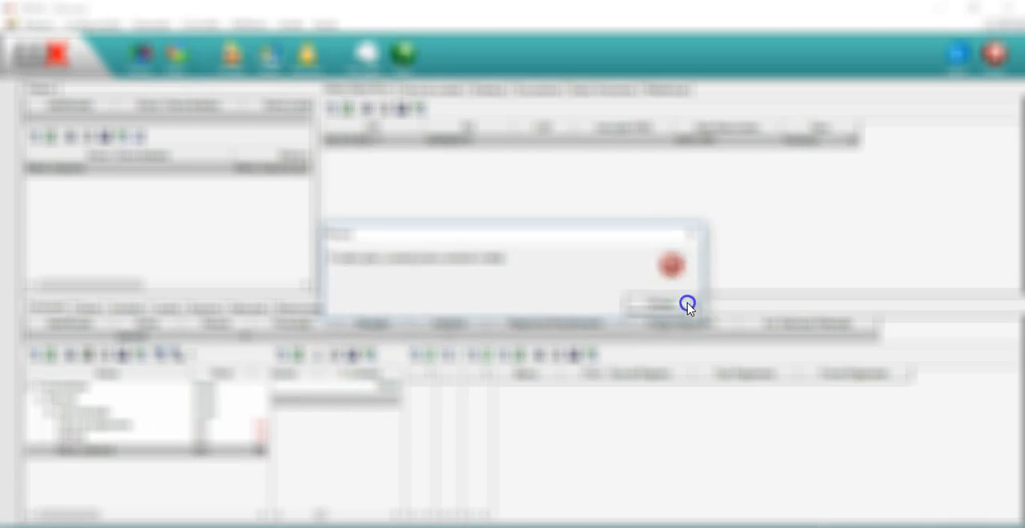
left_click(687, 304)
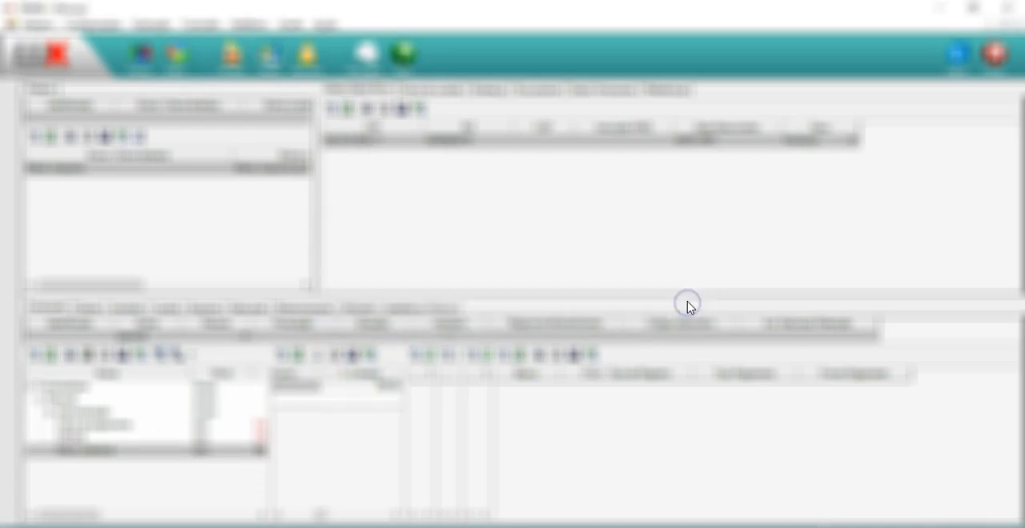
left_click(378, 386)
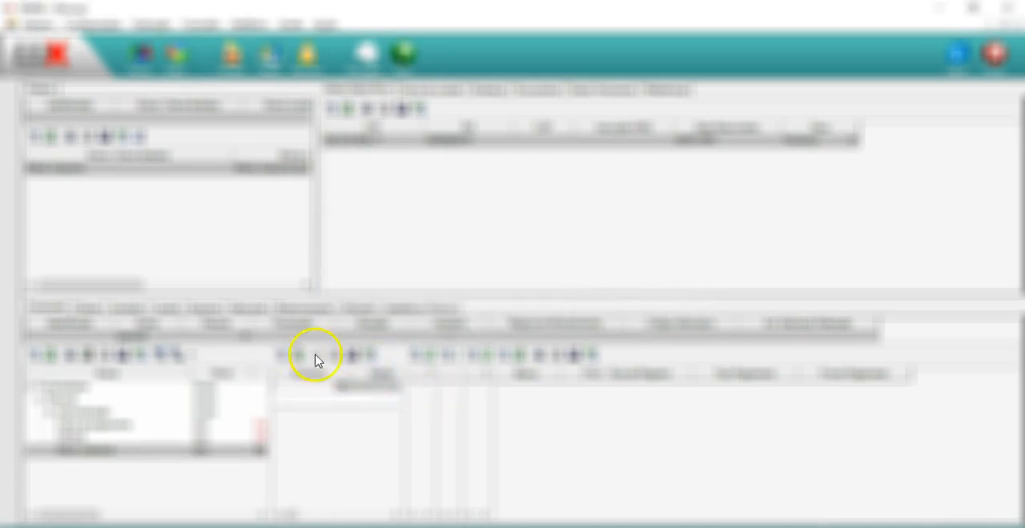
left_click(352, 357)
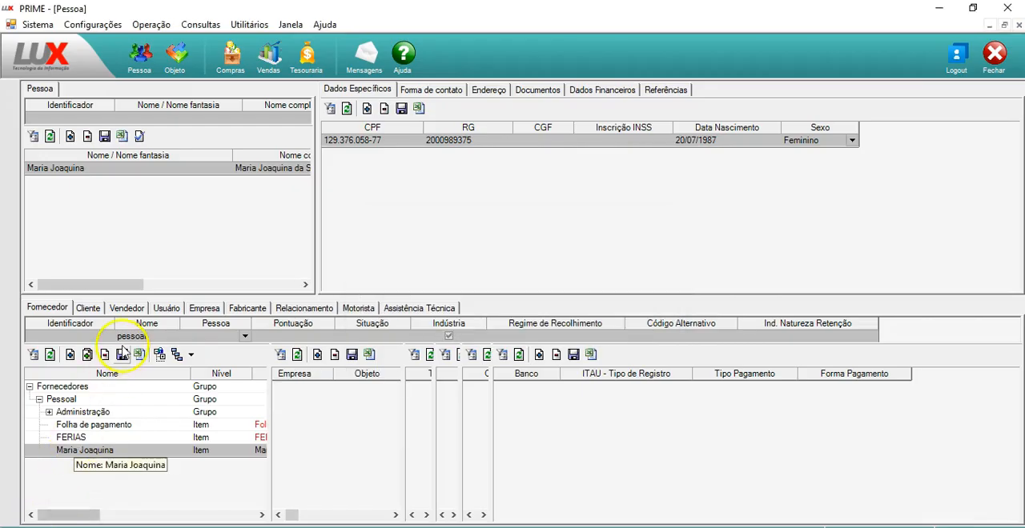
Add an object record to the person's Fornecedor item, searching for "sala" and choosing Salários e Ordenados as the Objeto
left_click(317, 355)
left_click(370, 387)
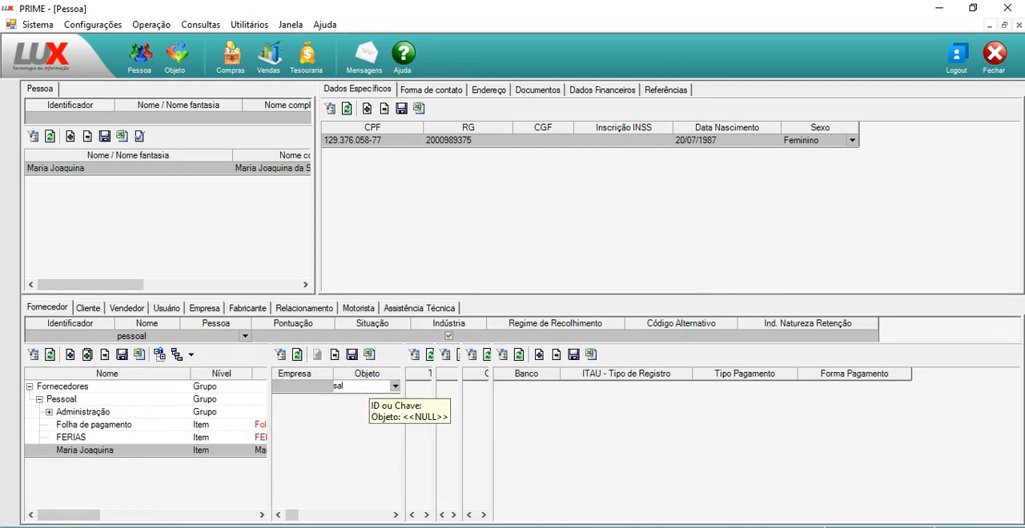
key("Tab")
type("sal")
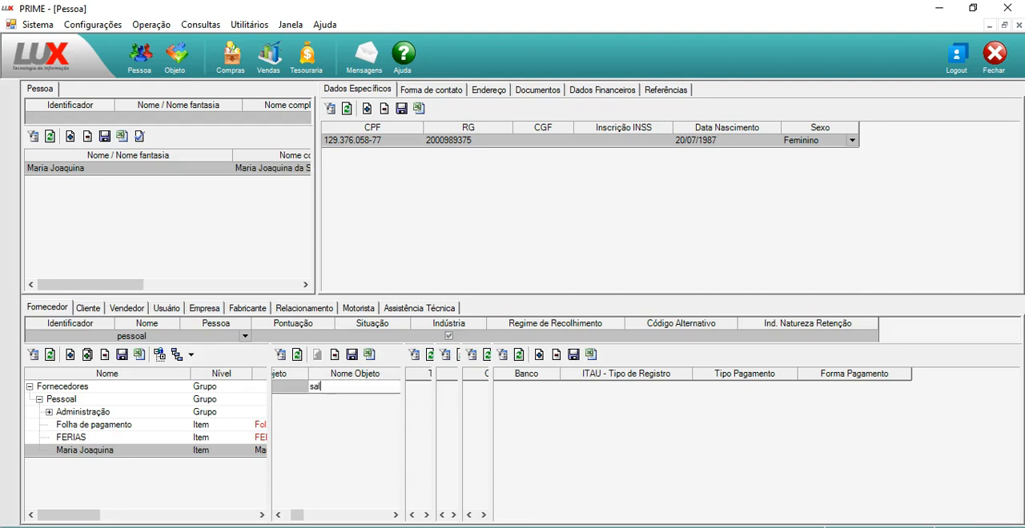
key("Tab")
key("shift+Tab")
key("shift+Tab")
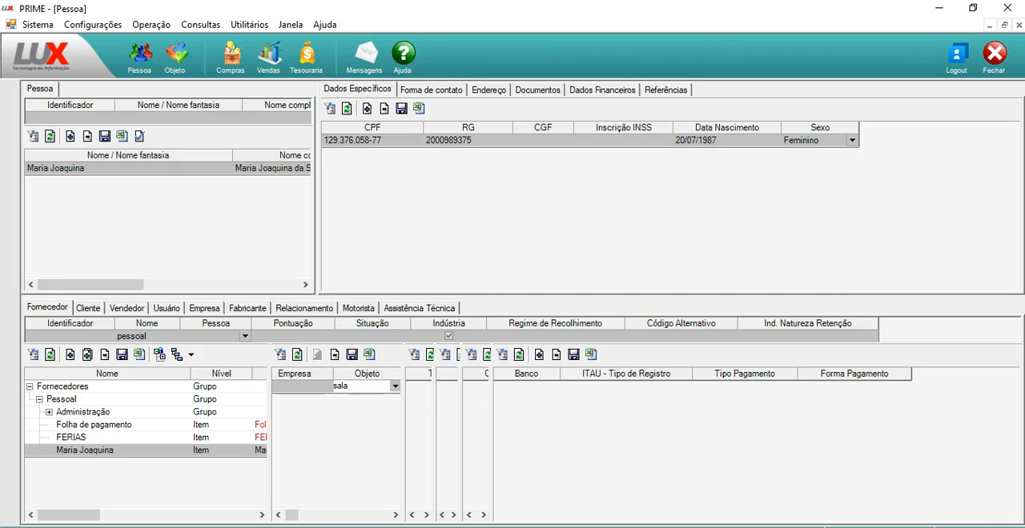
key("Tab")
key("Down")
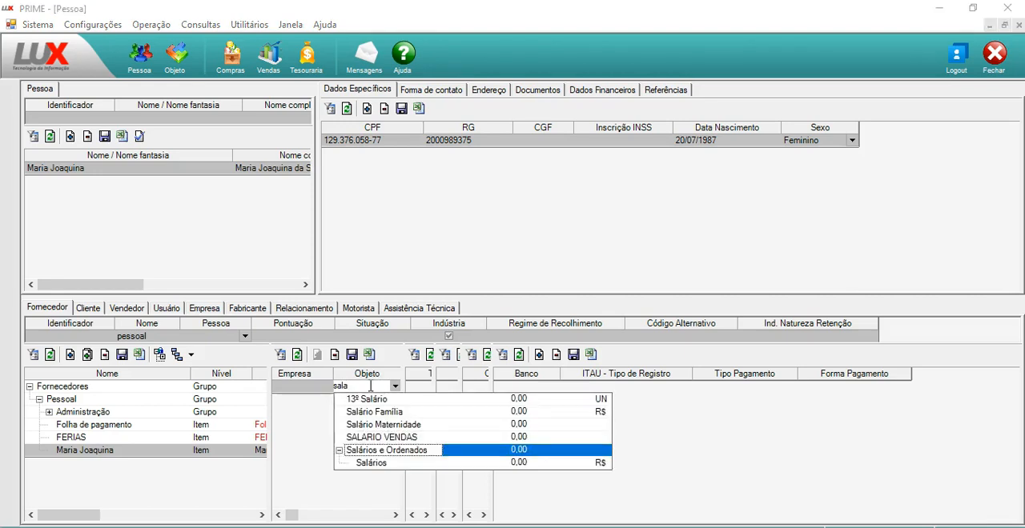
key("Return")
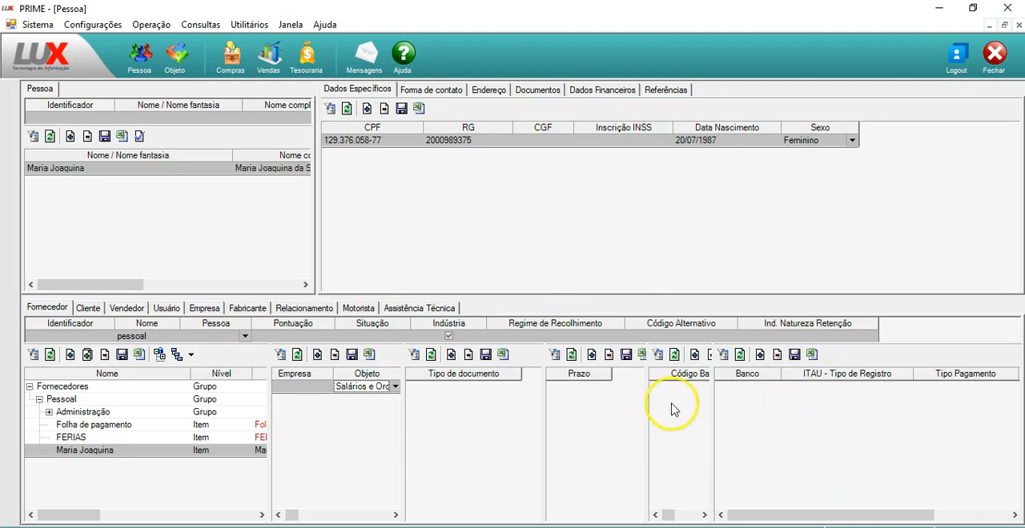
Delete the Salários e Ordenados object record from the person's Fornecedor item
left_click(335, 356)
left_click(489, 324)
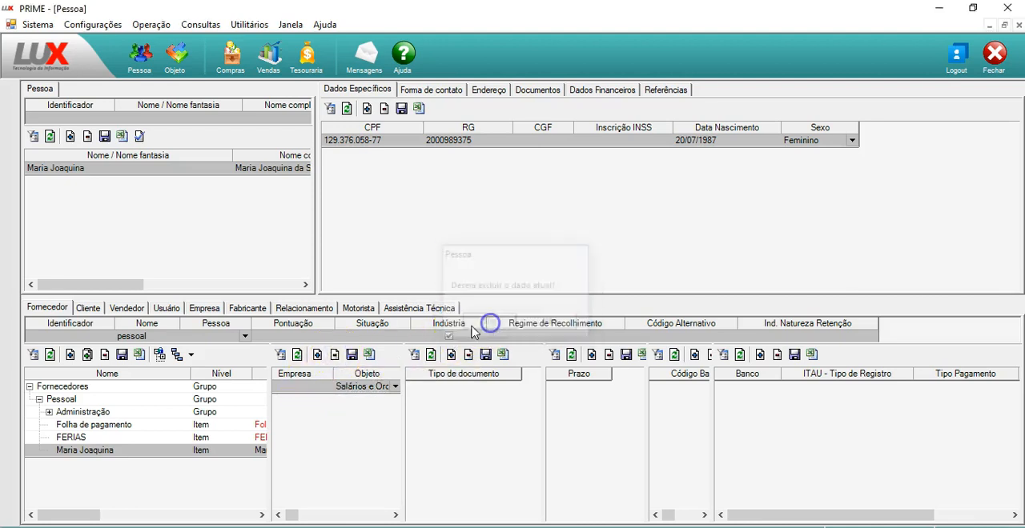
left_click(97, 336)
Filter the Cliente records by the Nome "Client"
left_click(89, 308)
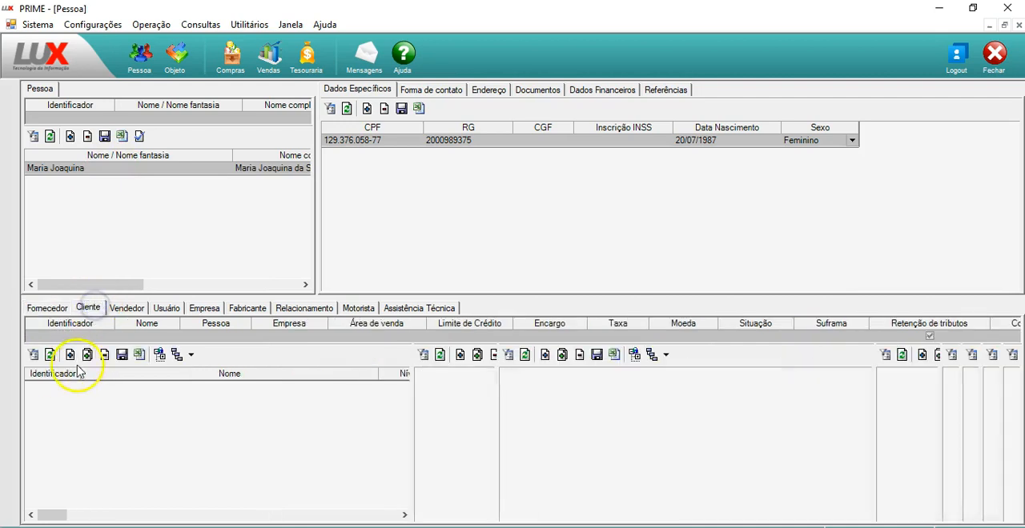
left_click(132, 336)
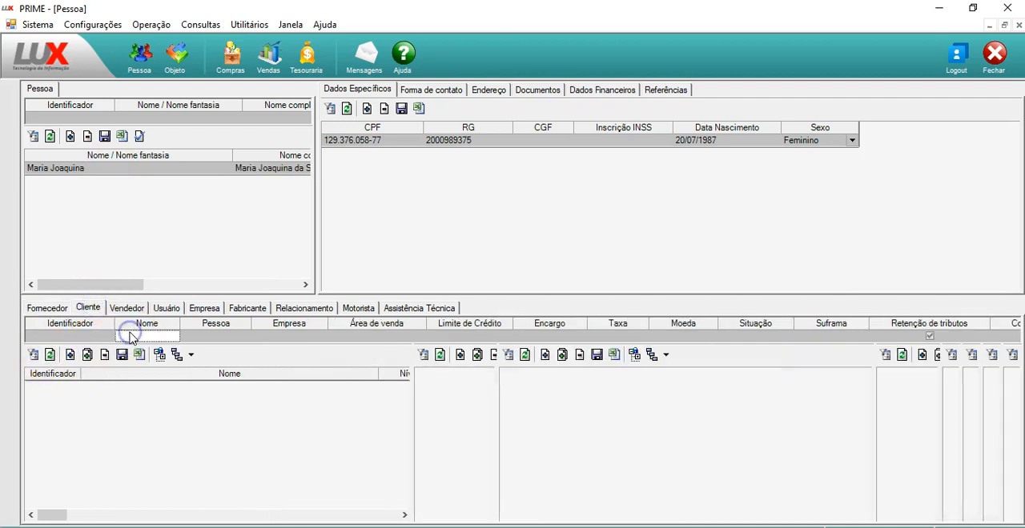
type("Cliente")
key("Tab")
left_click(169, 437)
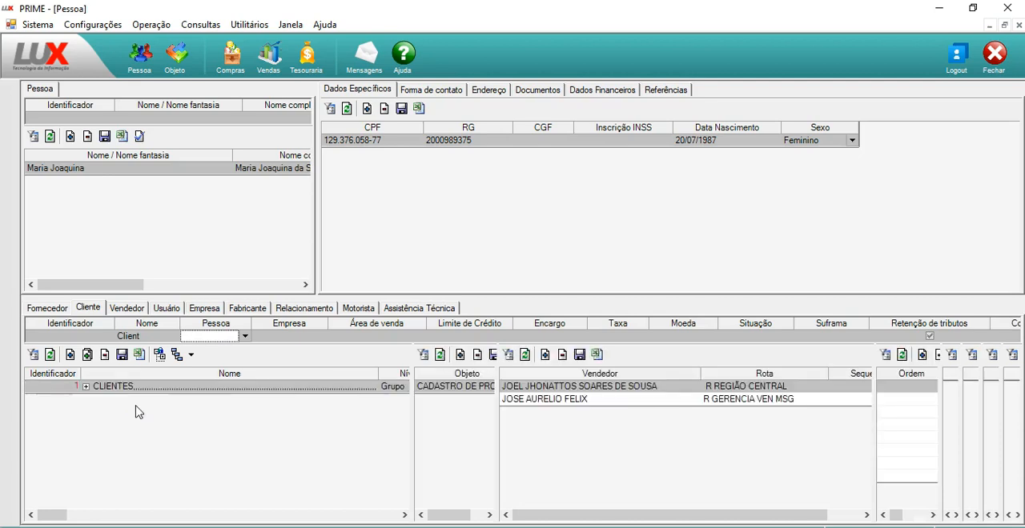
Expand the CLIENTES group in the Cliente records to list its subgroups
left_click(87, 387)
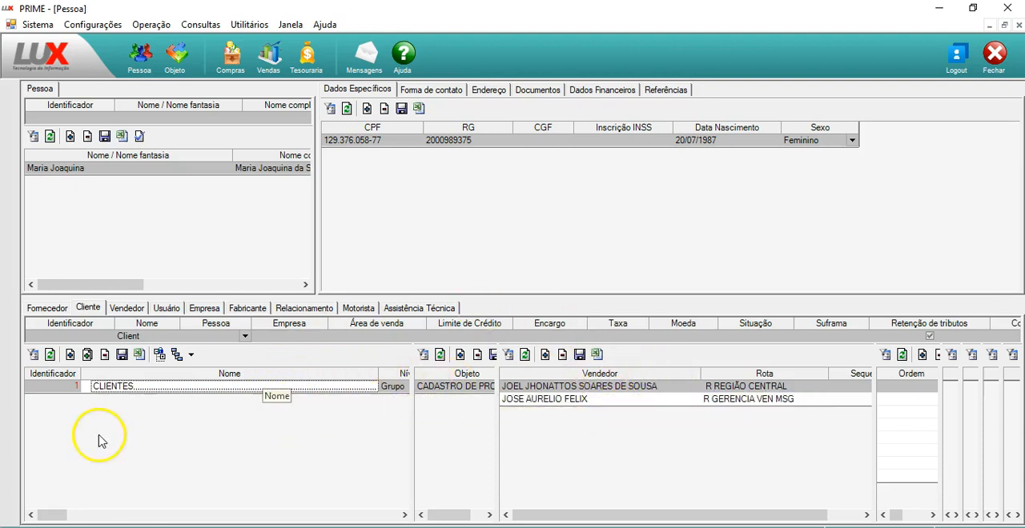
left_click(141, 337)
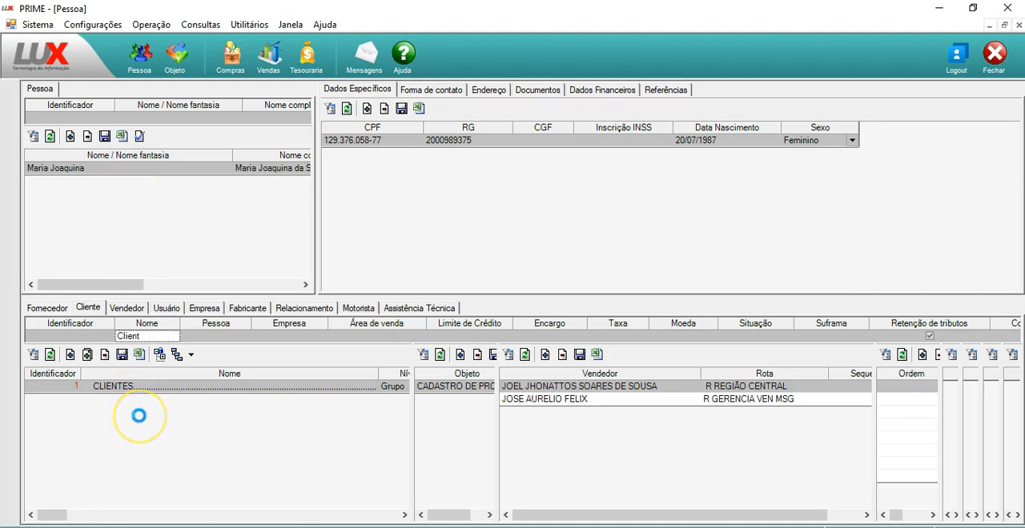
left_click(139, 382)
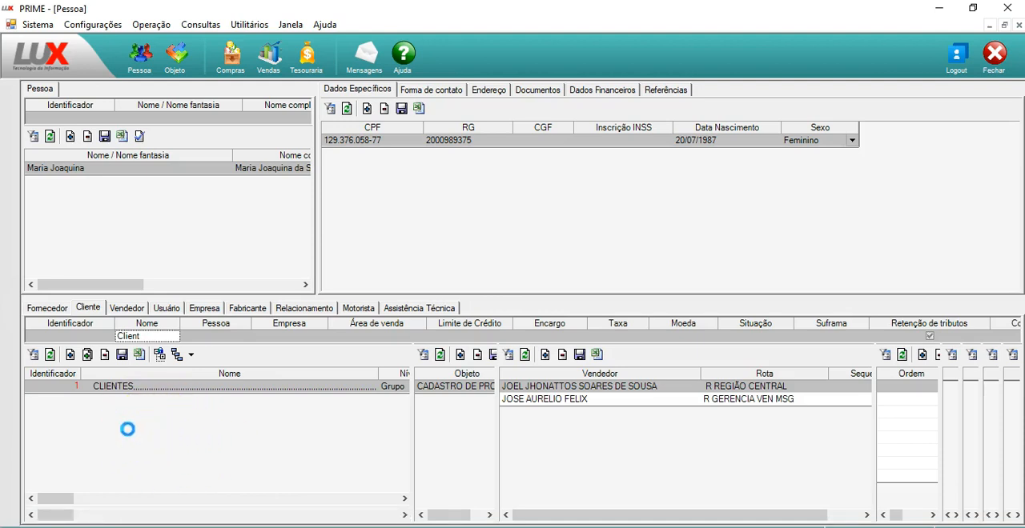
left_click(35, 170)
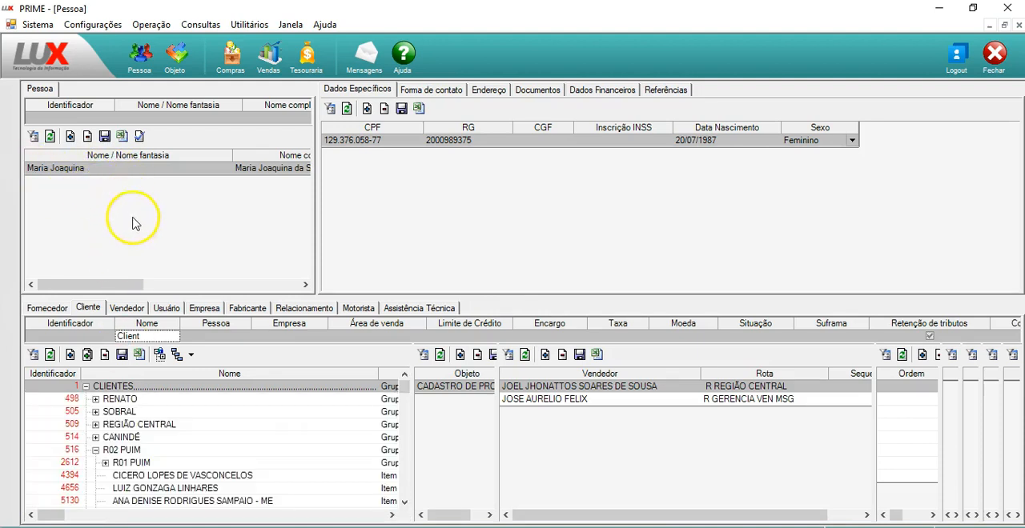
Collapse the R02 PUIM and R34 REGIÃO SUL subgroups, and expand the SOBRAL subgroup
left_click(95, 450)
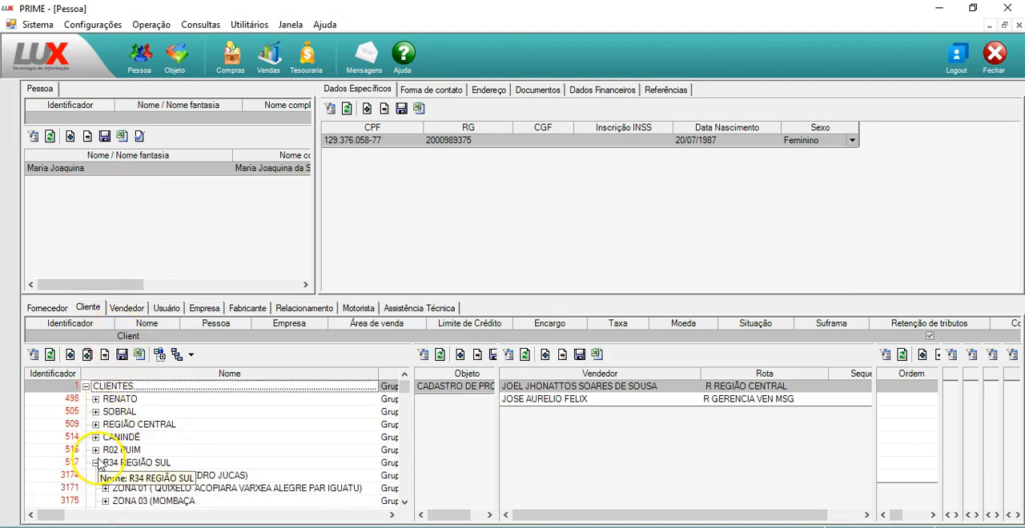
left_click(95, 463)
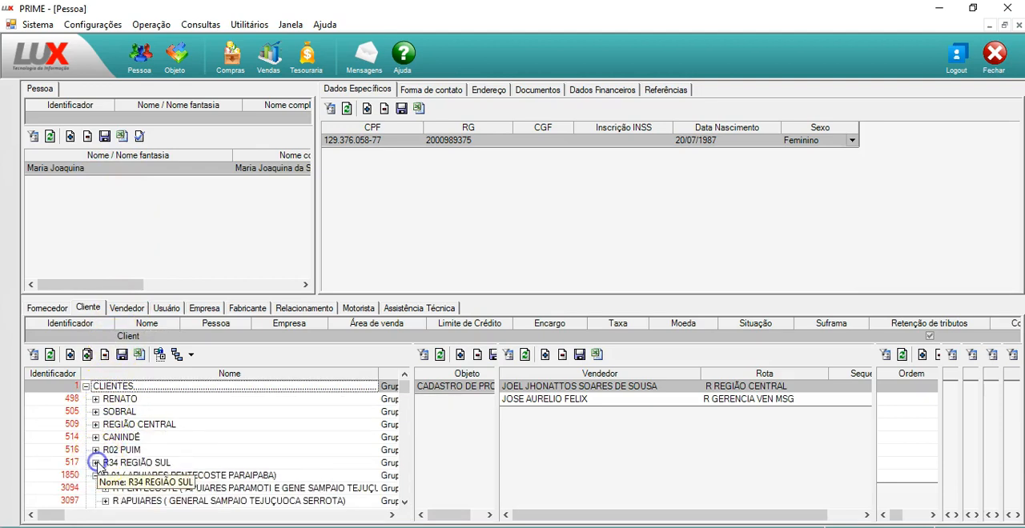
left_click(95, 412)
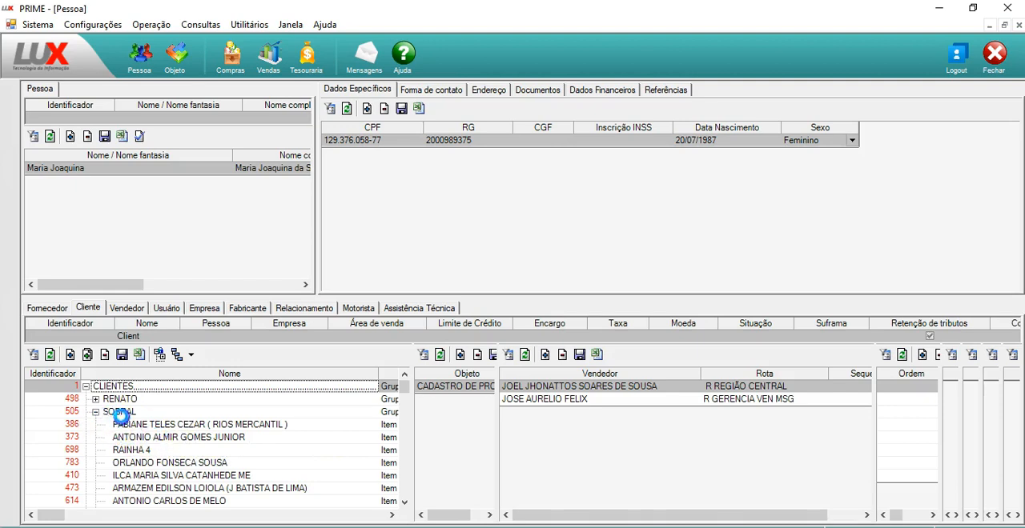
Add the registered person as a client item under the SOBRAL subgroup
left_click(124, 437)
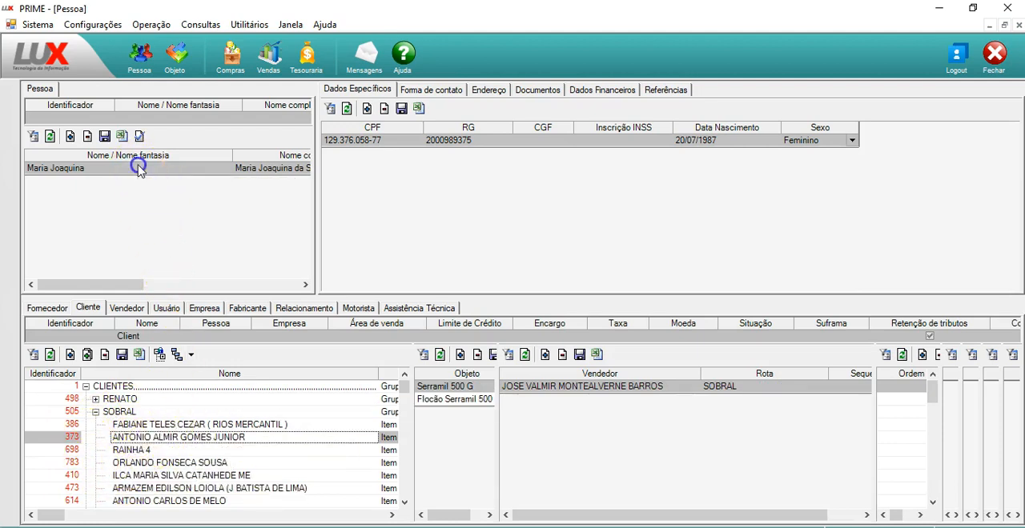
left_click_drag(137, 168, 110, 310)
left_click_drag(113, 418, 117, 438)
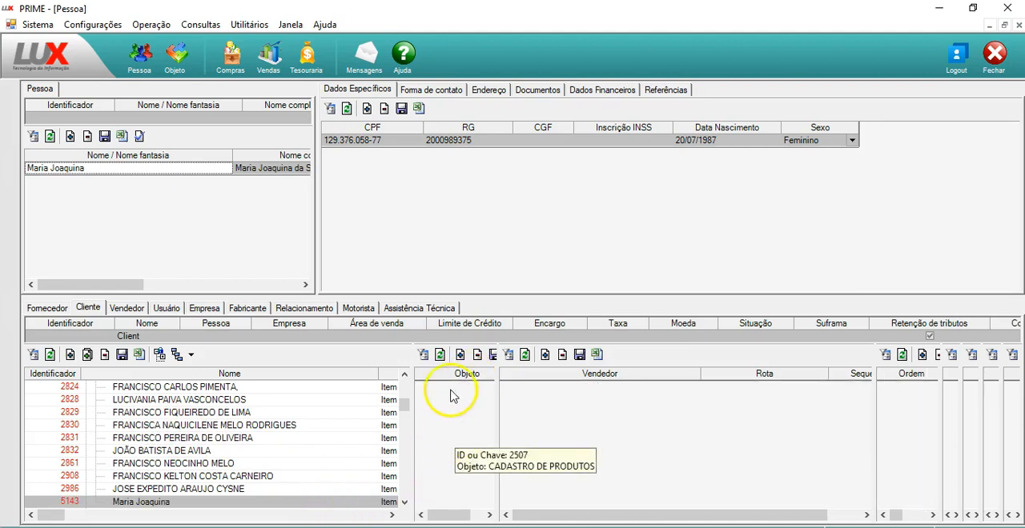
Add an object record to the person's client item, searching for "serram", choosing Flocão Serramil 500 G and saving it
left_click(460, 356)
type("serram")
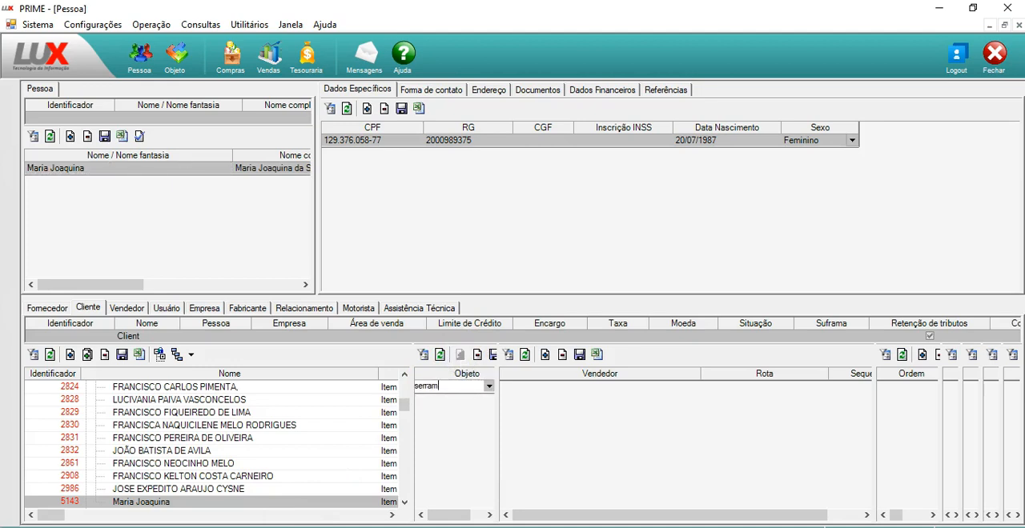
key("Return")
key("Down")
key("Down")
key("Down")
key("Down")
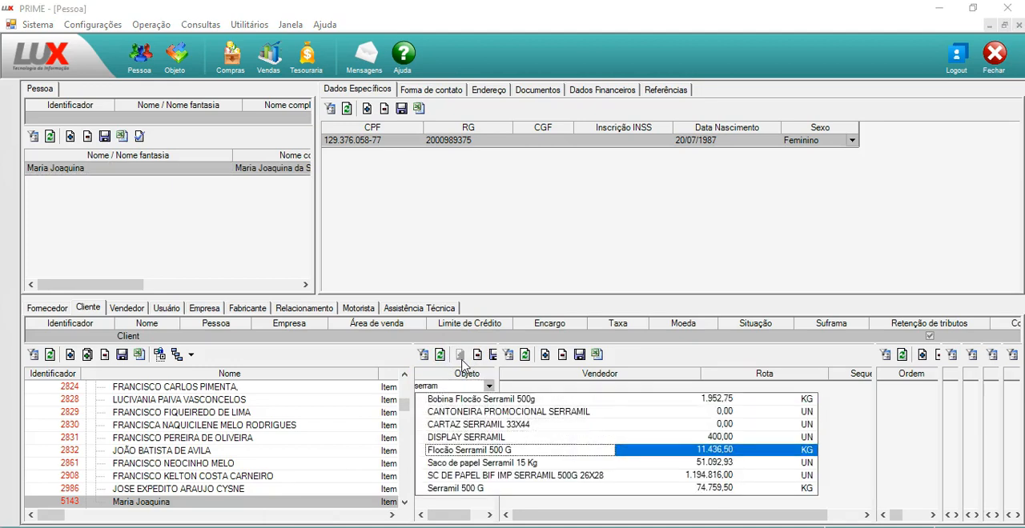
key("Return")
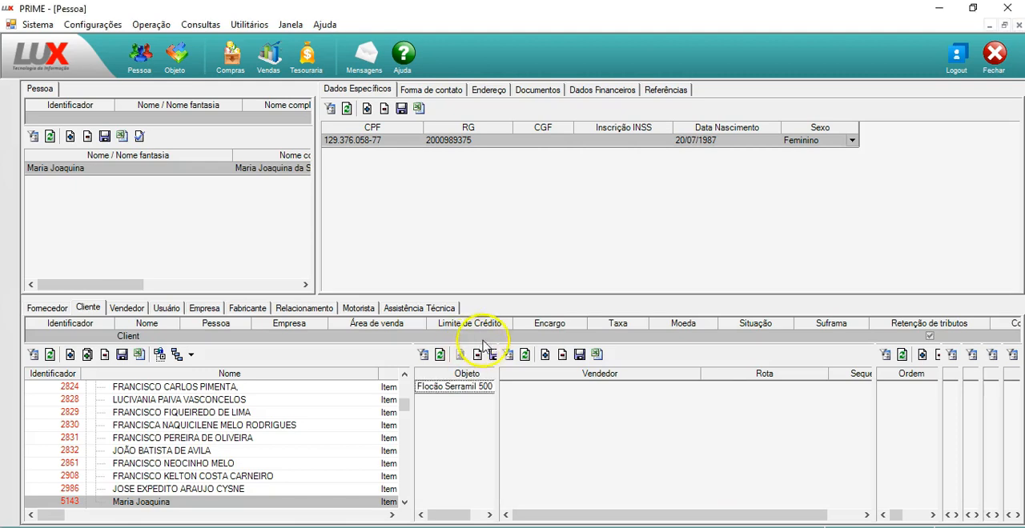
left_click(490, 356)
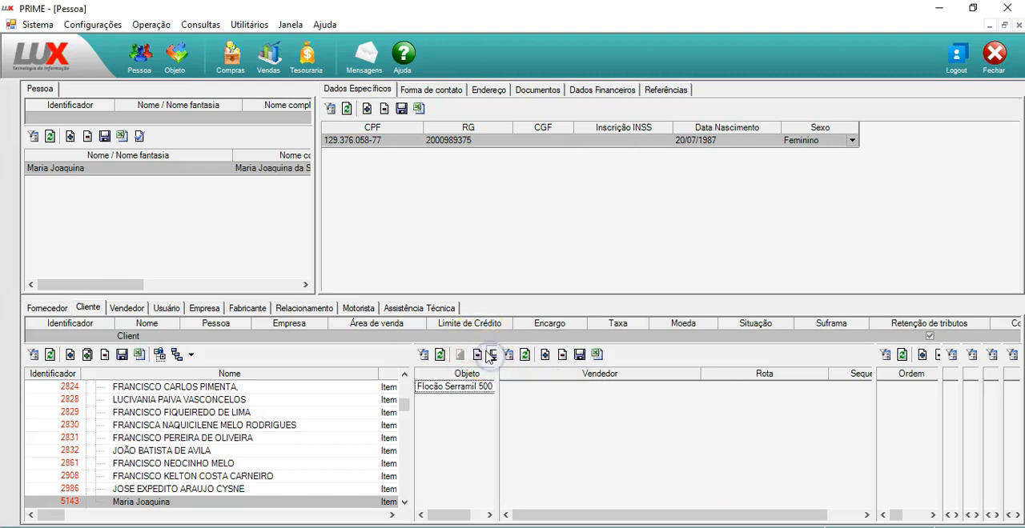
left_click(389, 451)
left_click(242, 503)
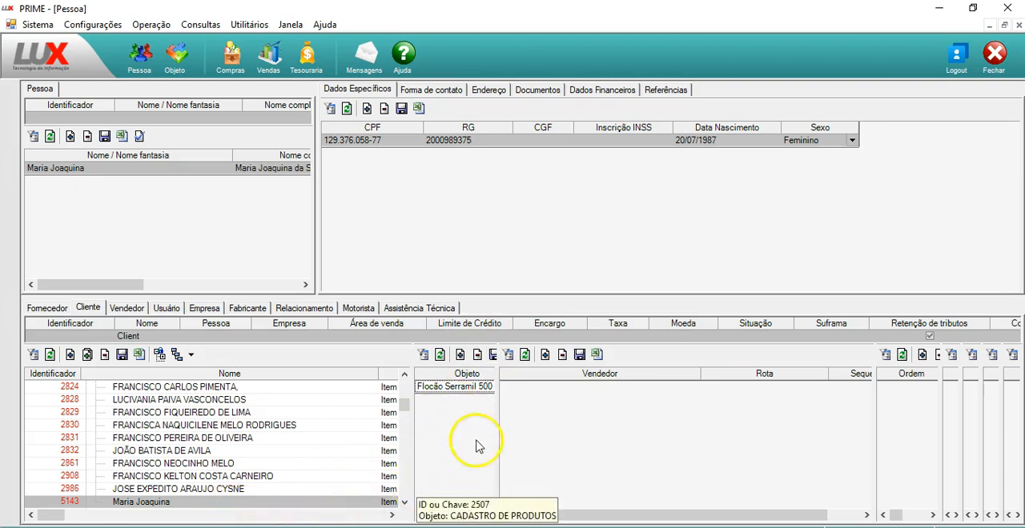
Add a salesperson record to the person's client item and choose the salesperson in the Vendedor field
left_click(544, 355)
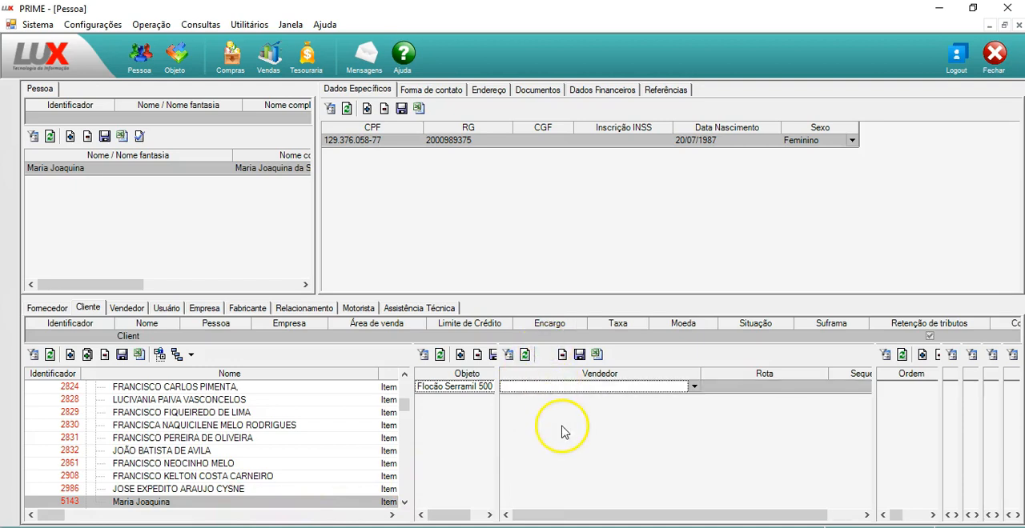
key("F4")
left_click(599, 257)
left_click(821, 387)
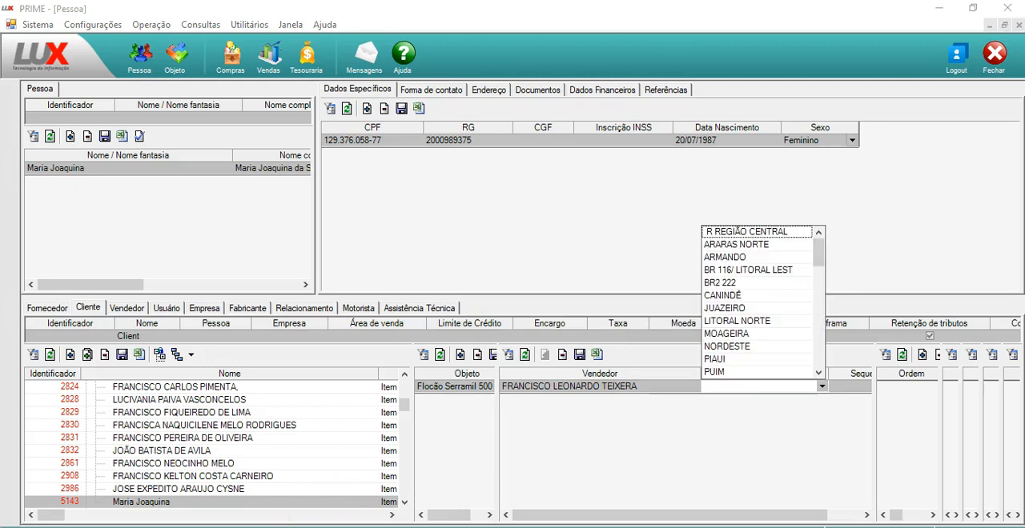
key("Down")
key("Down")
key("Down")
key("Down")
key("Down")
key("Down")
key("Down")
key("Down")
key("Down")
key("Down")
key("Down")
key("Down")
key("Down")
key("Down")
key("Down")
key("Down")
key("Down")
key("Down")
key("Down")
key("Down")
key("Down")
key("Down")
key("Down")
key("Down")
key("Down")
key("Down")
key("Down")
key("Down")
key("Down")
key("Down")
key("Down")
key("Down")
key("Escape")
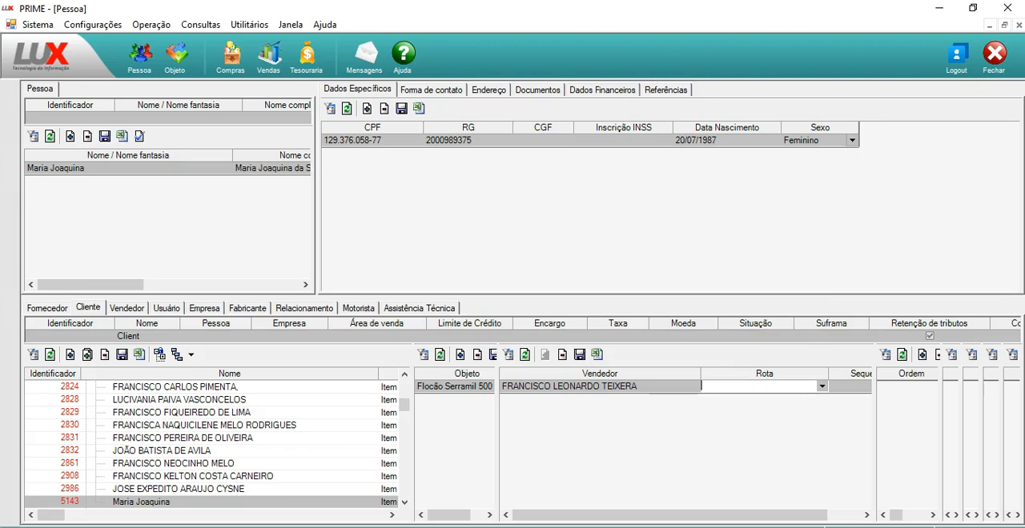
Set the salesperson record's route to SOBRAL by searching for "sobr", enter sequence 10 and save the record
type("sobr")
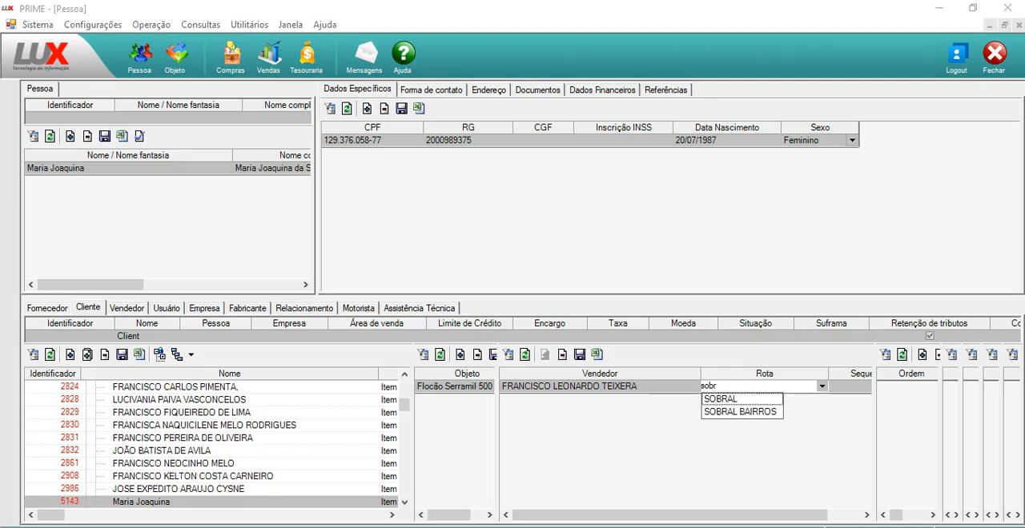
key("Tab")
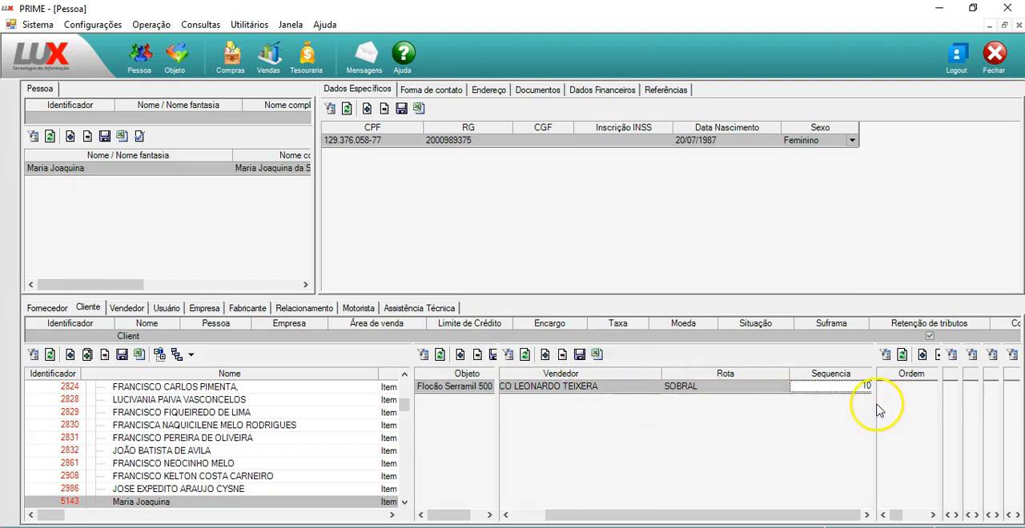
Widen the collection grid and add a record with order 1 and Banco Bradesco as the collecting agent
left_click_drag(876, 401, 571, 387)
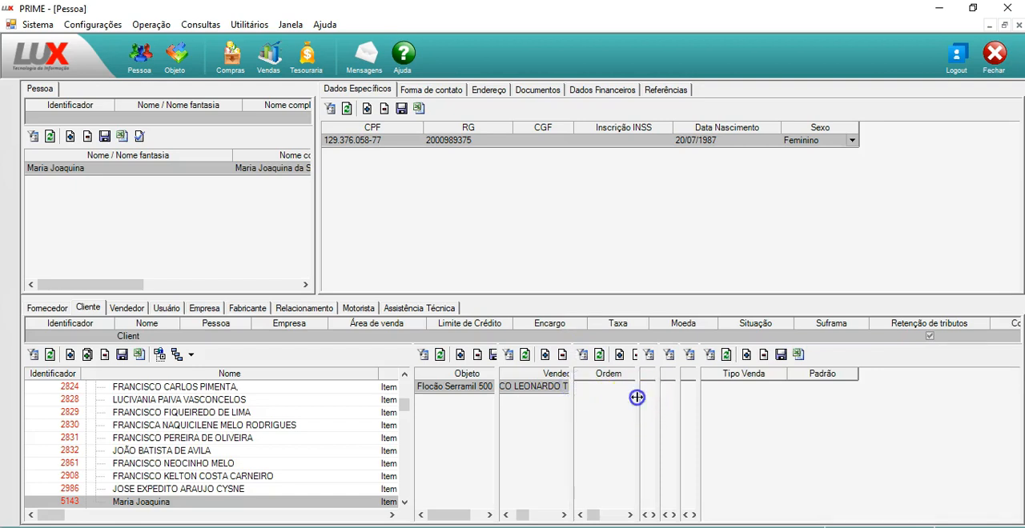
left_click_drag(638, 402, 877, 402)
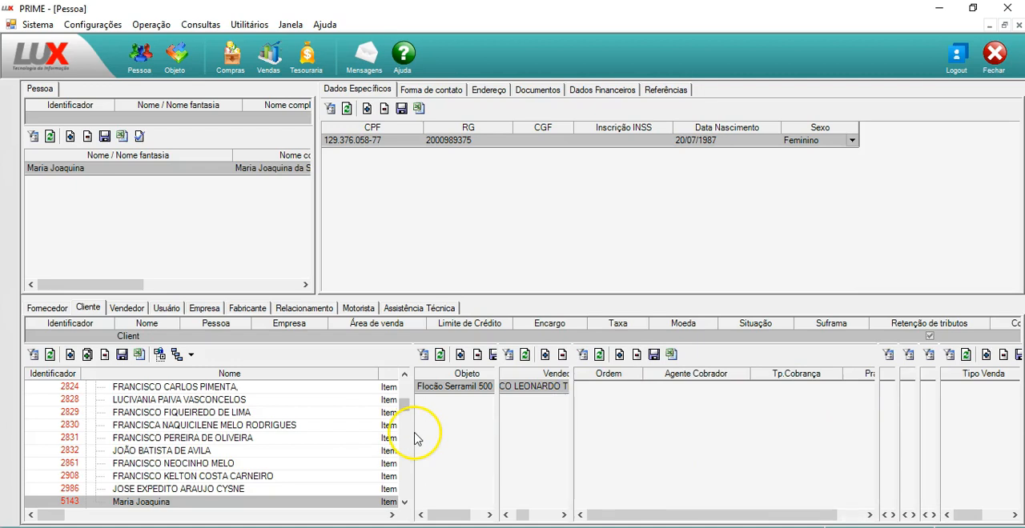
left_click_drag(413, 430, 232, 439)
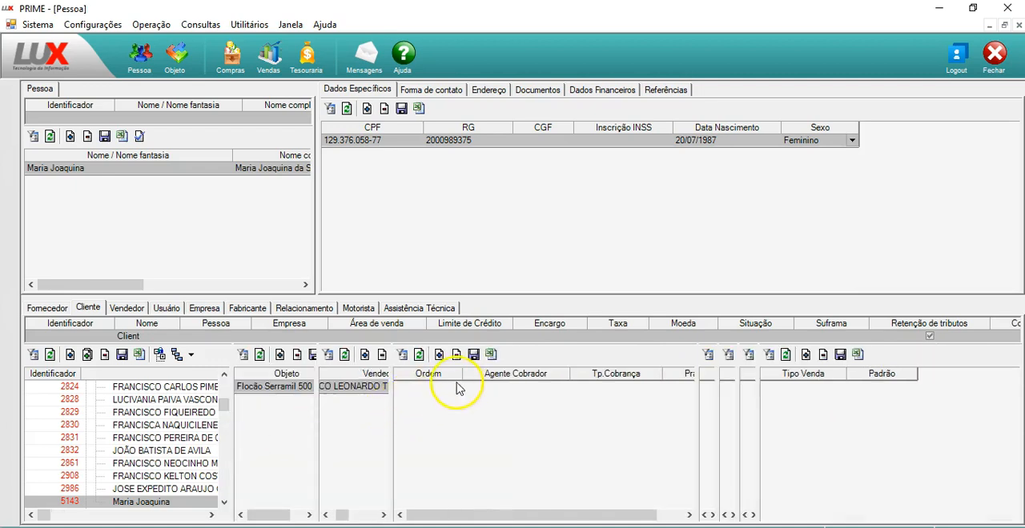
left_click(438, 357)
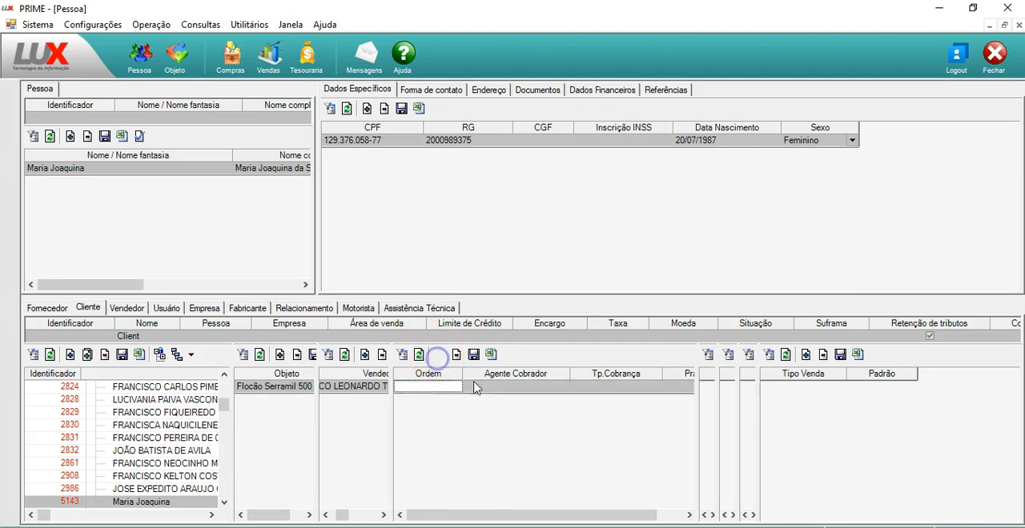
left_click(494, 388)
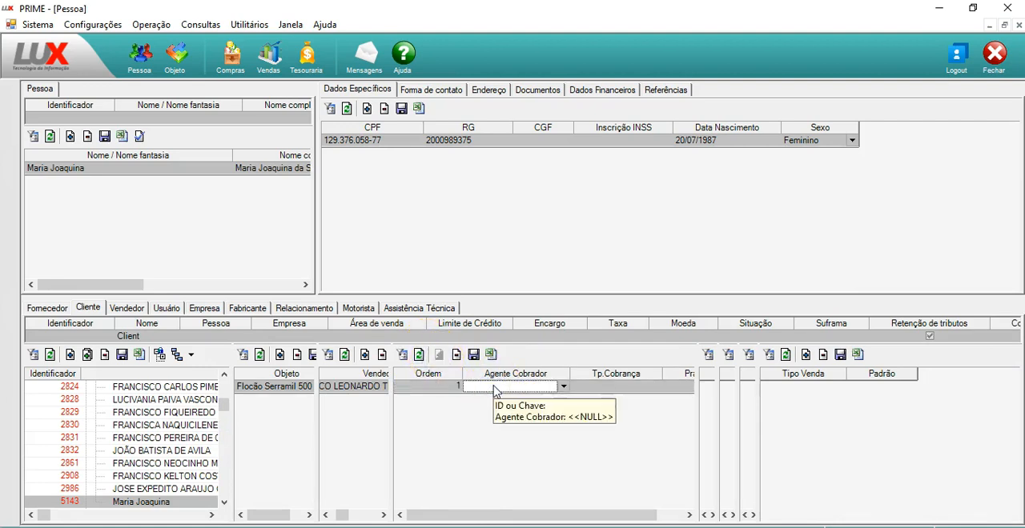
type("bra")
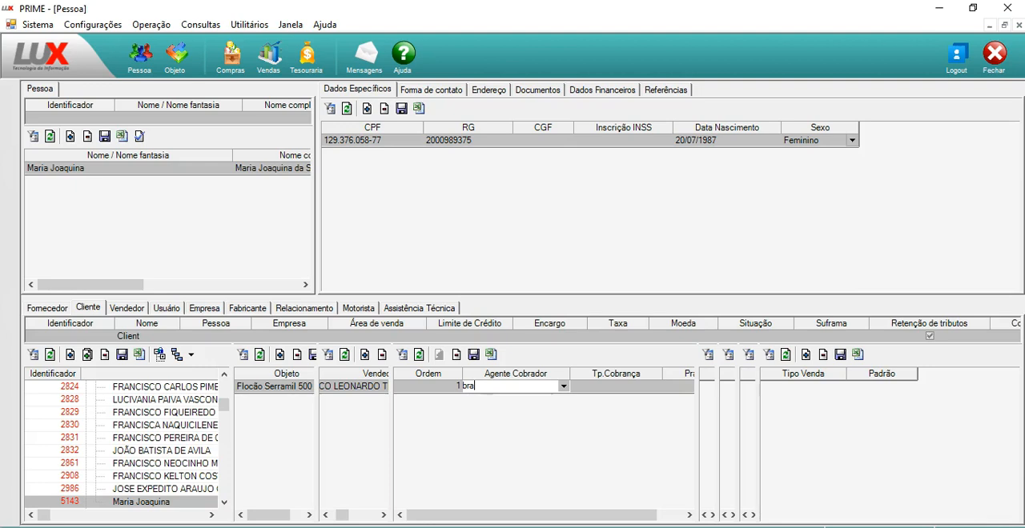
key("Return")
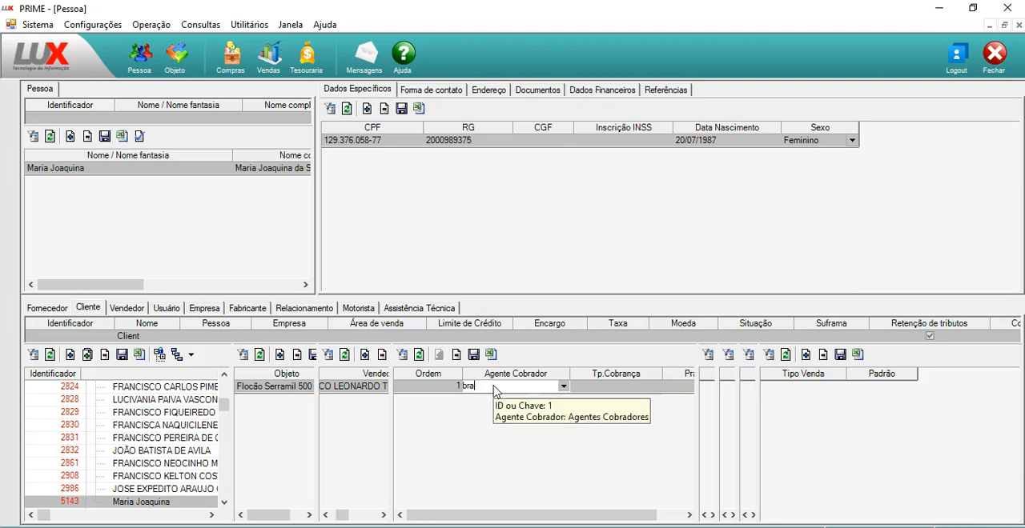
left_click(494, 387)
type("bra")
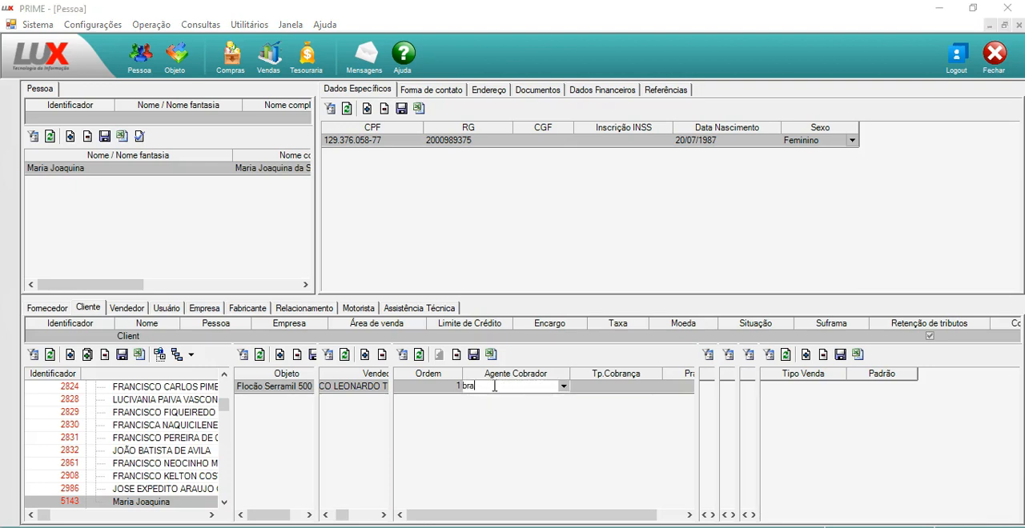
key("Return")
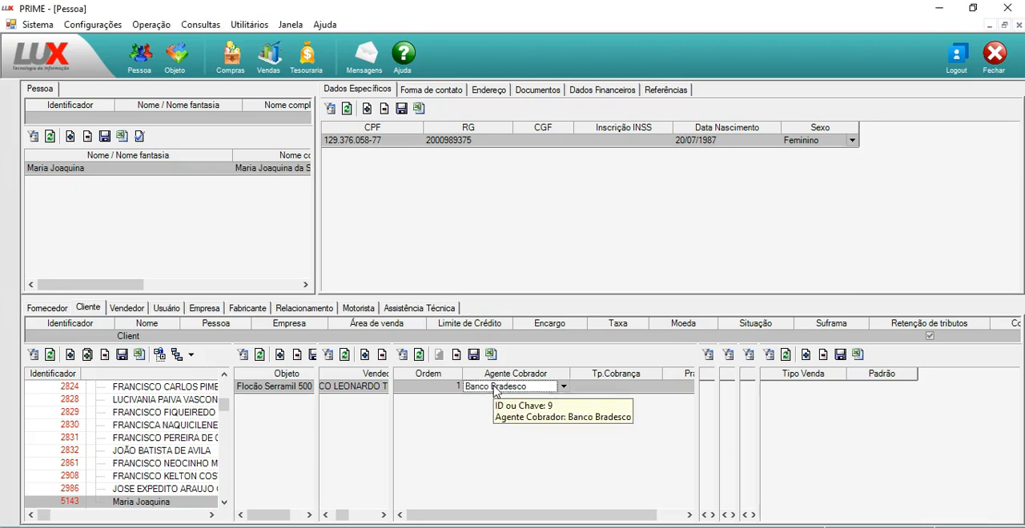
Set the collection record's type to Boleto Bancário and its term to 15 dias, and save the record
key("Tab")
key("Down")
key("Down")
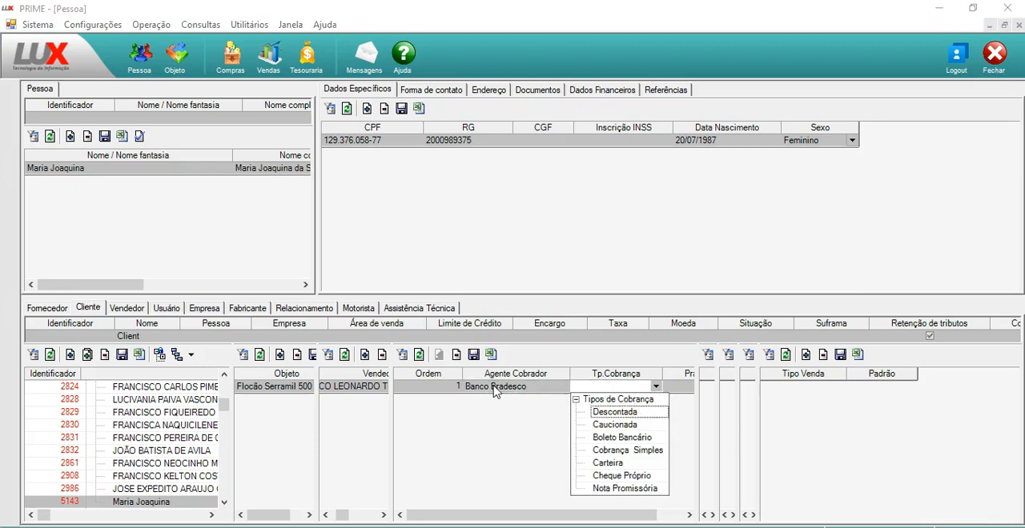
key("Return")
key("Tab")
key("Down")
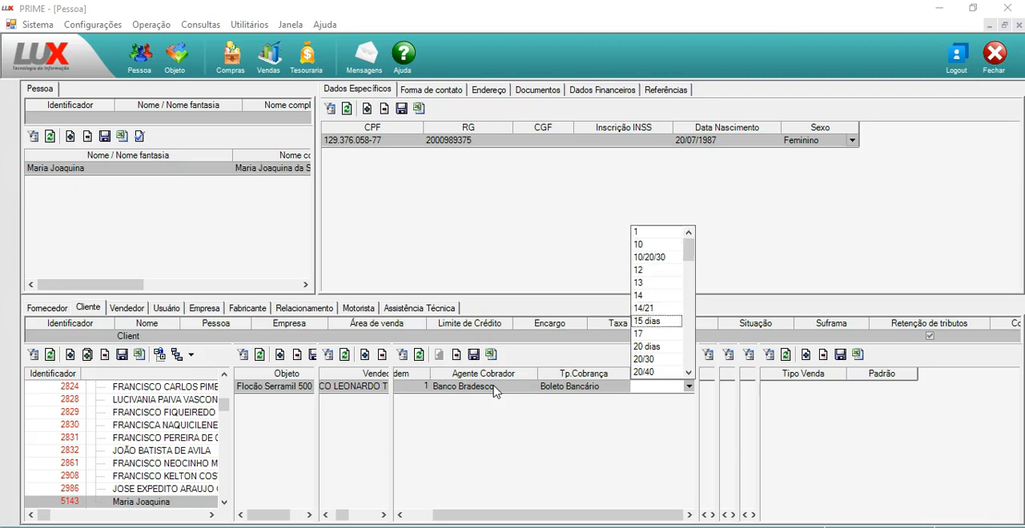
key("Return")
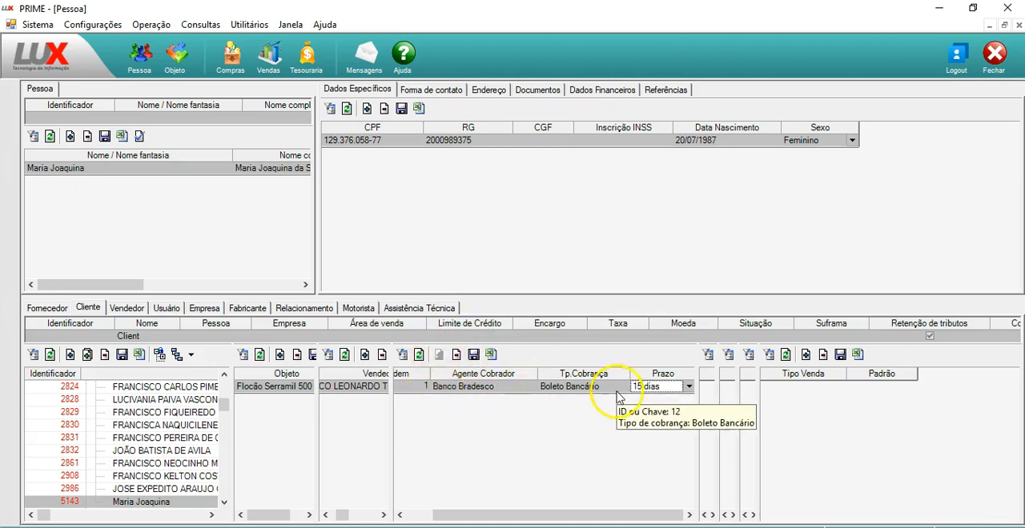
left_click(473, 356)
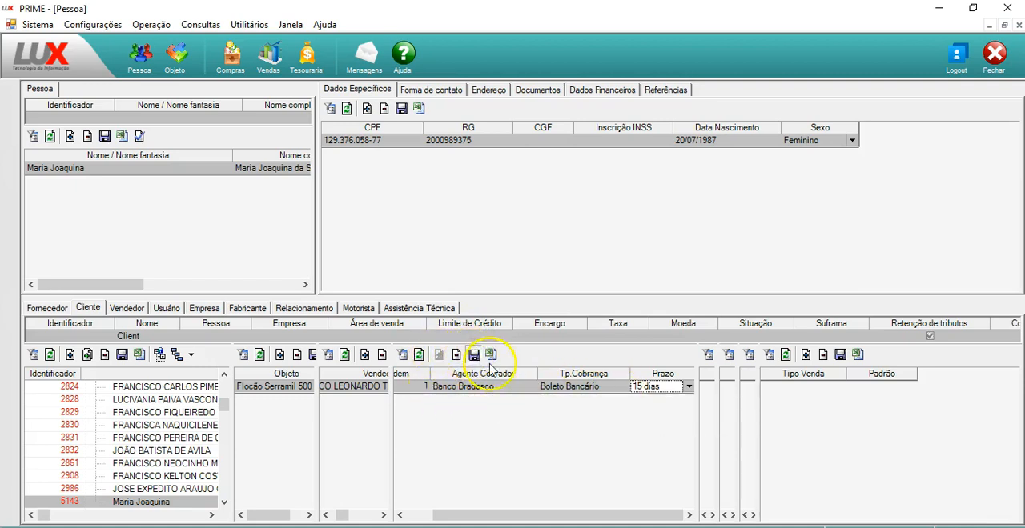
Widen the due-date grid and add a record of type Dia do mês with due day 5
left_click_drag(697, 430, 464, 415)
left_click_drag(698, 406, 872, 376)
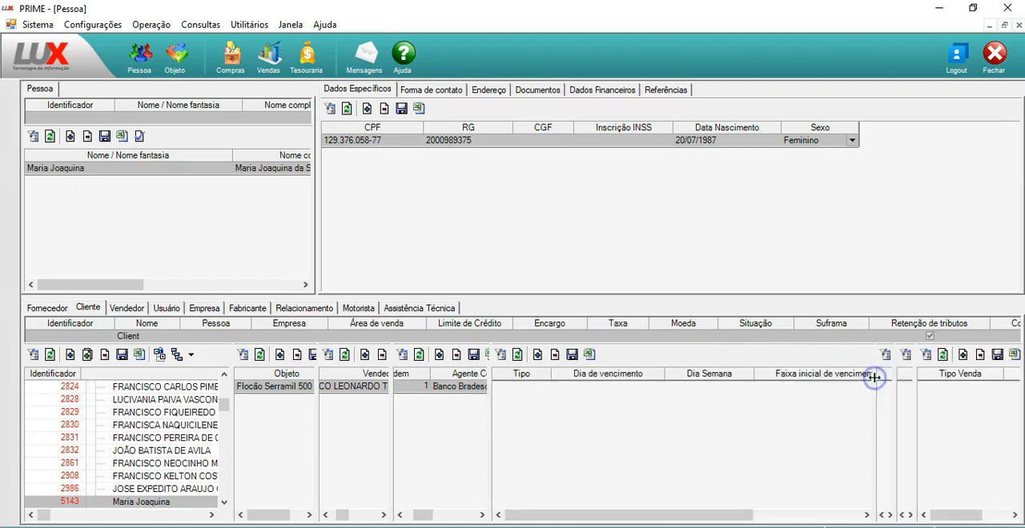
left_click_drag(613, 515, 555, 501)
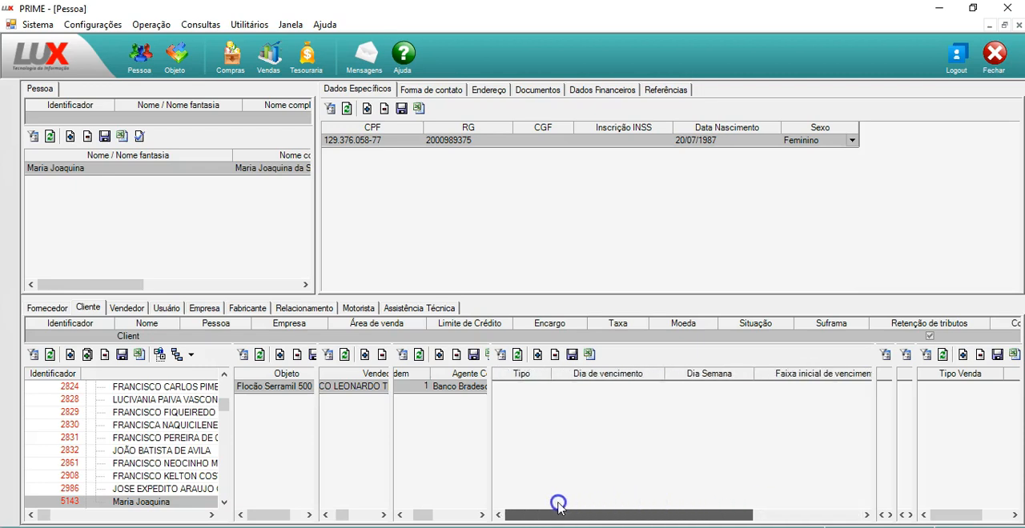
left_click(538, 355)
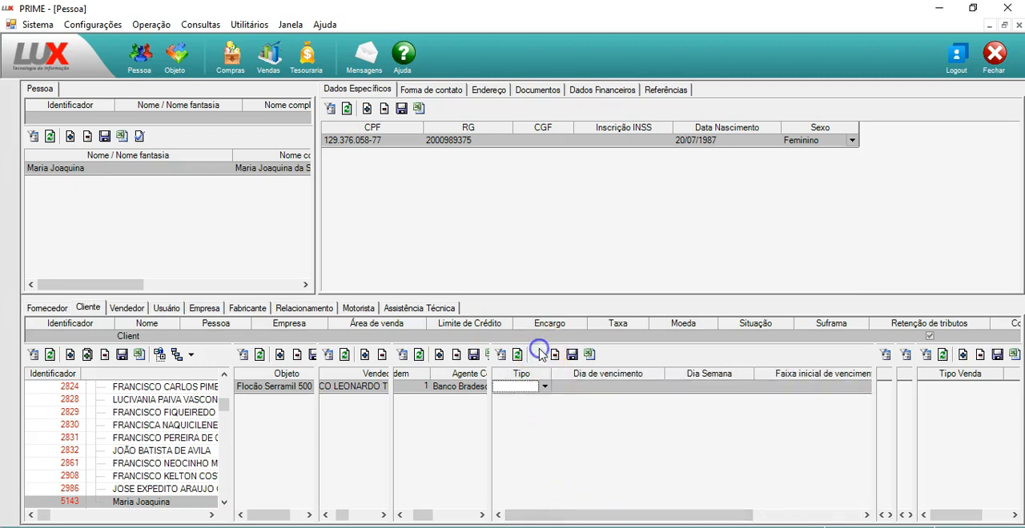
left_click(544, 387)
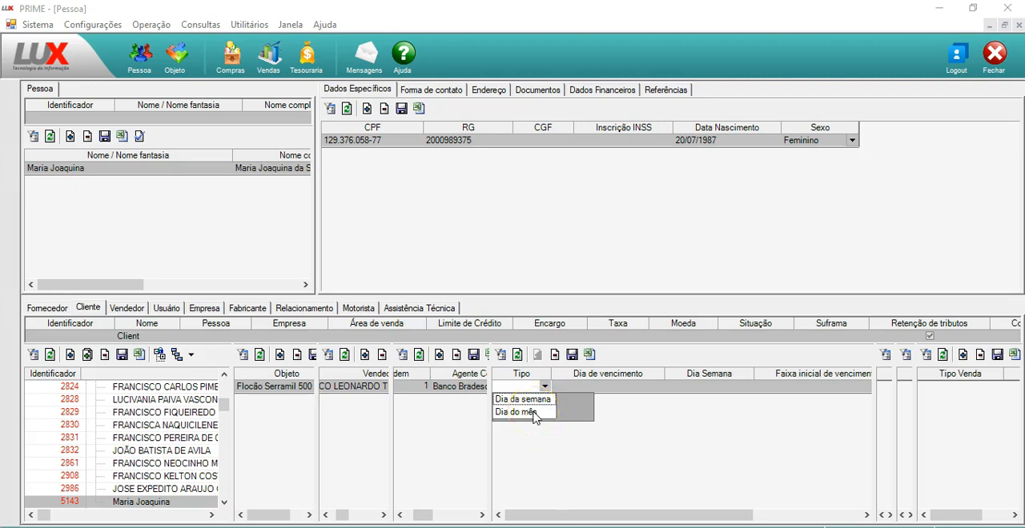
left_click(516, 413)
left_click(579, 388)
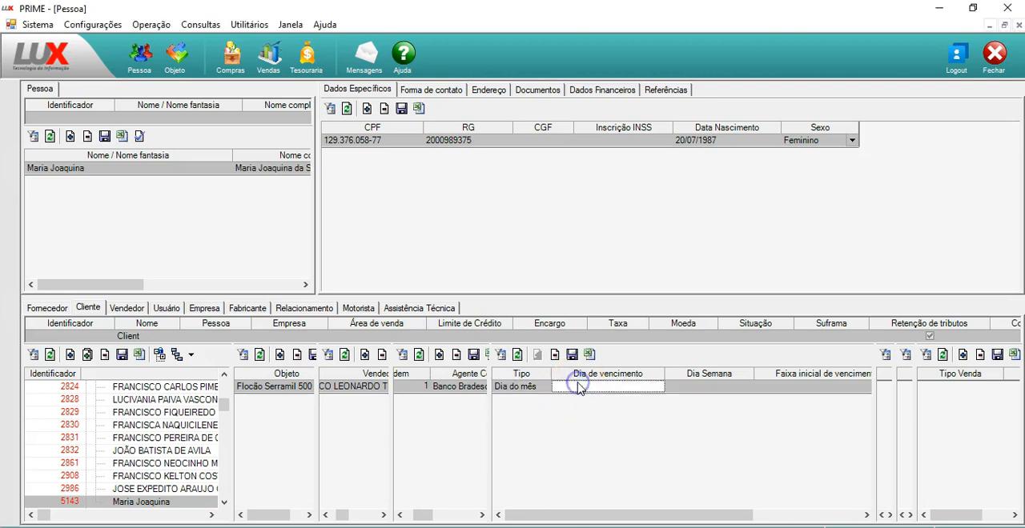
type("5")
key("Tab")
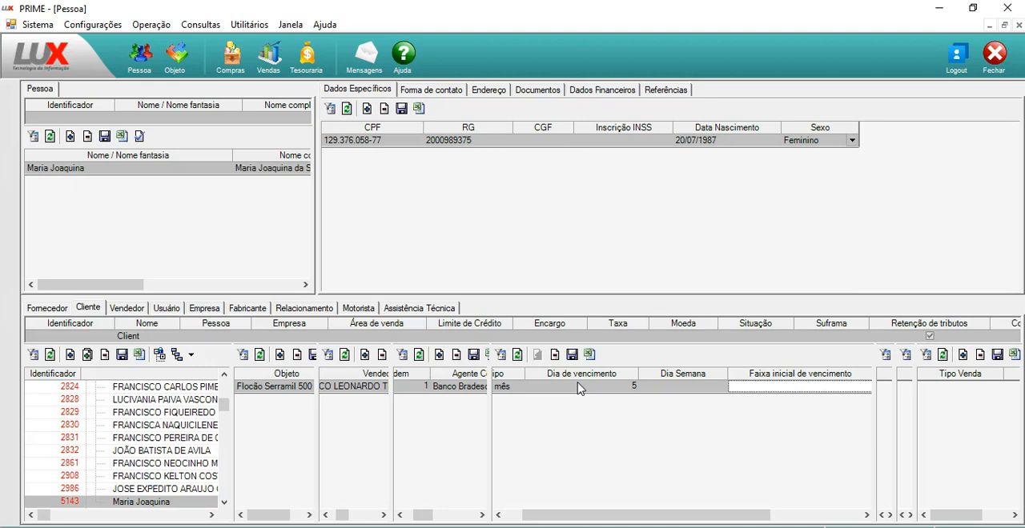
Review the Dia Semana, Faixa inicial and Faixa final de vencimento fields, and save the due-date record
key("Left")
key("Left")
key("Left")
key("Right")
key("Right")
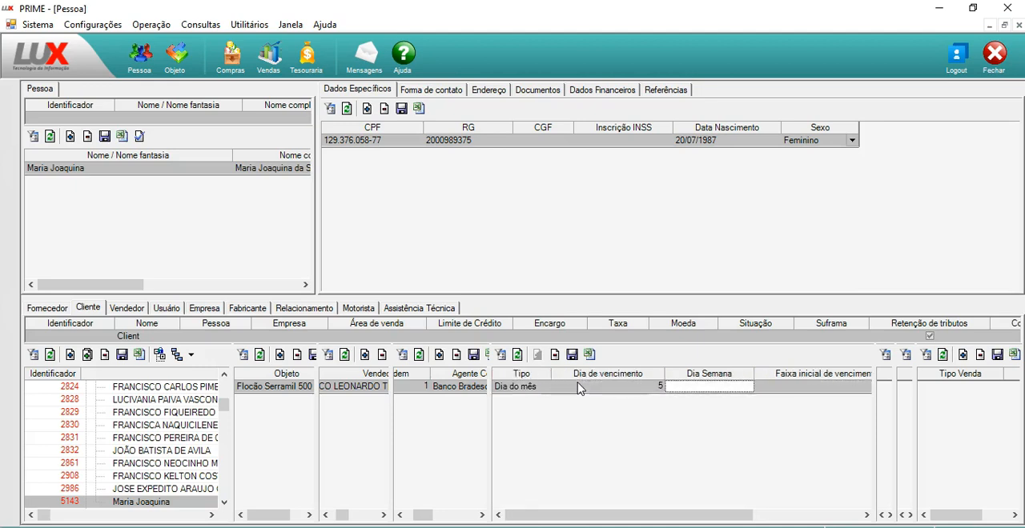
key("Right")
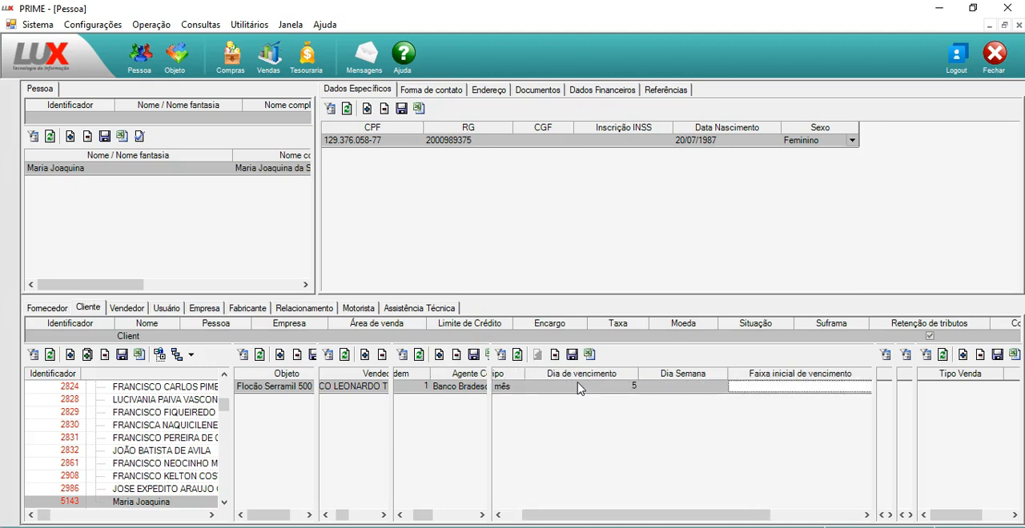
key("Right")
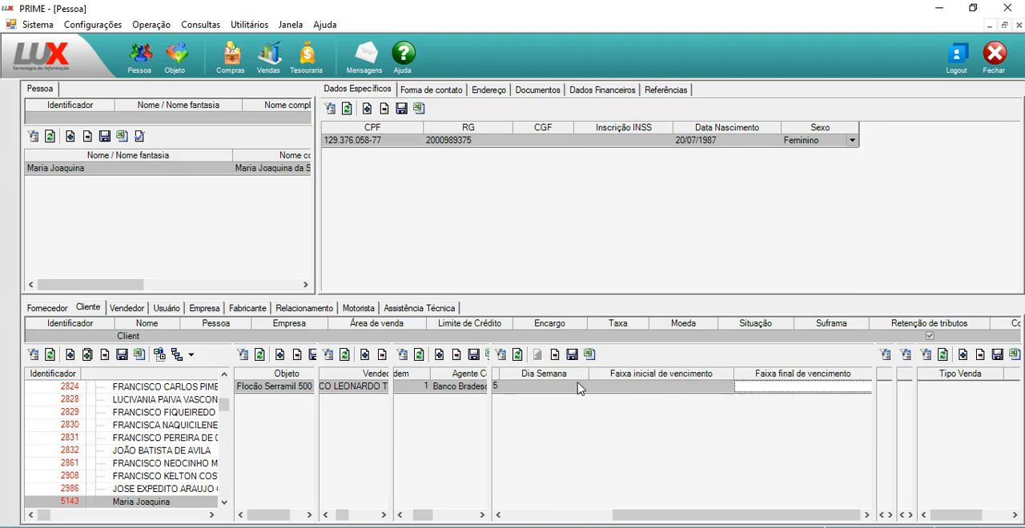
key("Left")
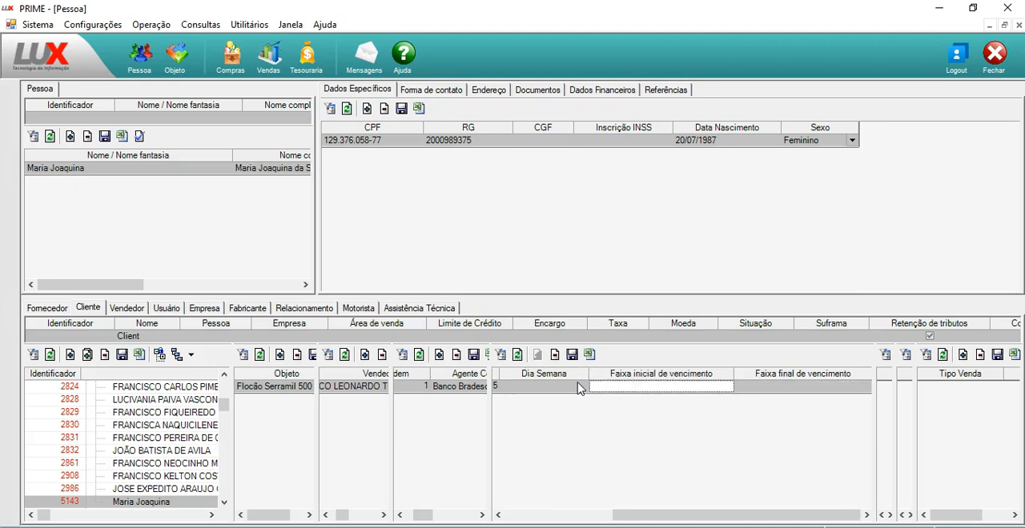
key("Right")
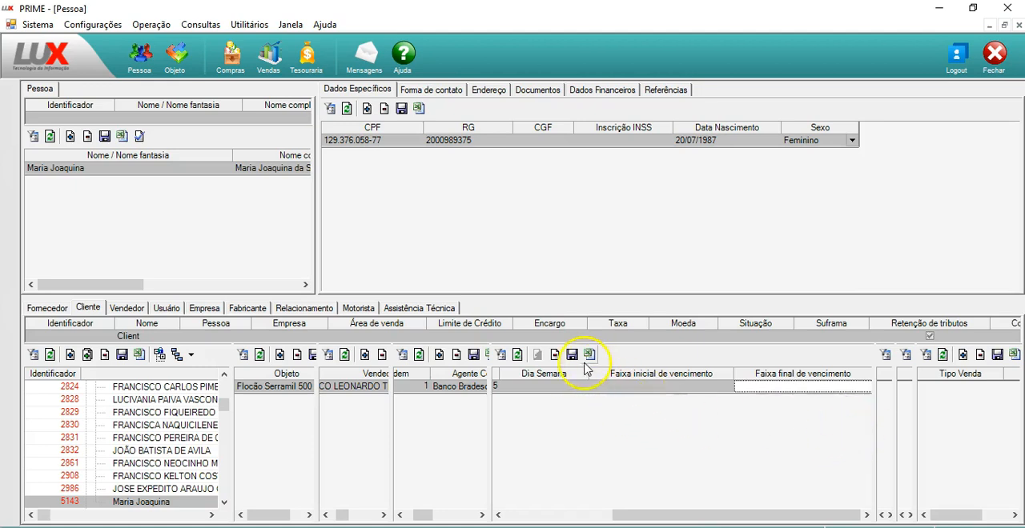
left_click_drag(656, 515, 522, 512)
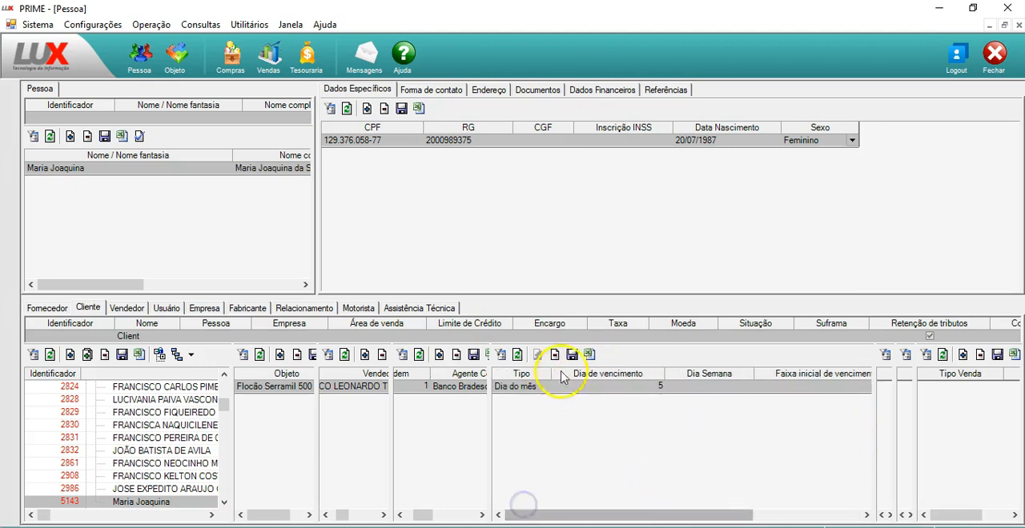
left_click(573, 355)
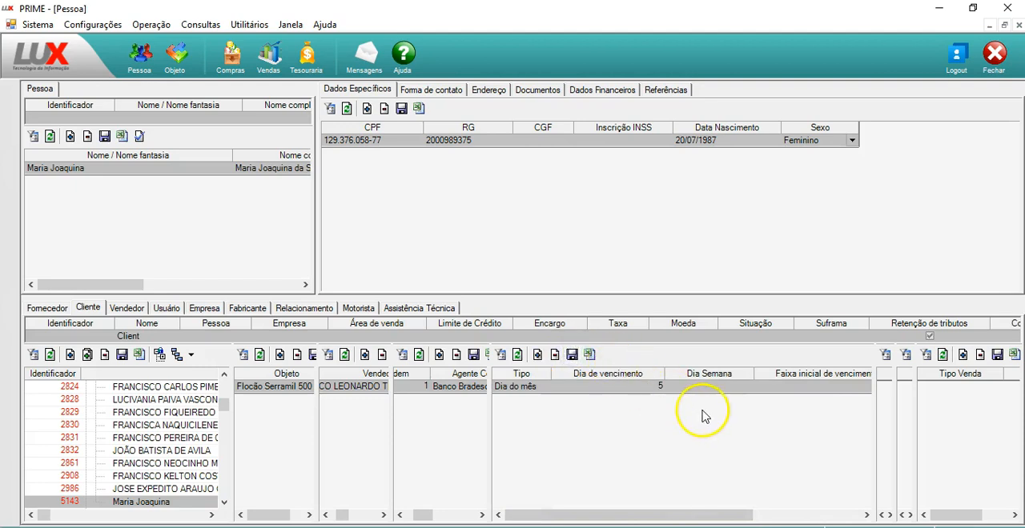
Add a document type record to the client item, searching for "ele", choosing Nota Fiscal Eletrônica (P) and saving it
left_click_drag(875, 402, 767, 381)
left_click(591, 354)
type("ele")
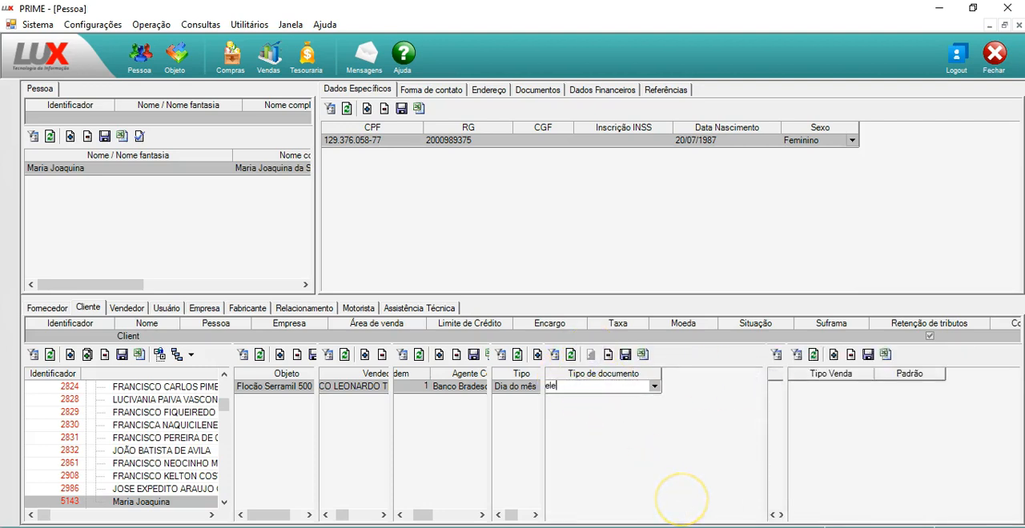
key("Return")
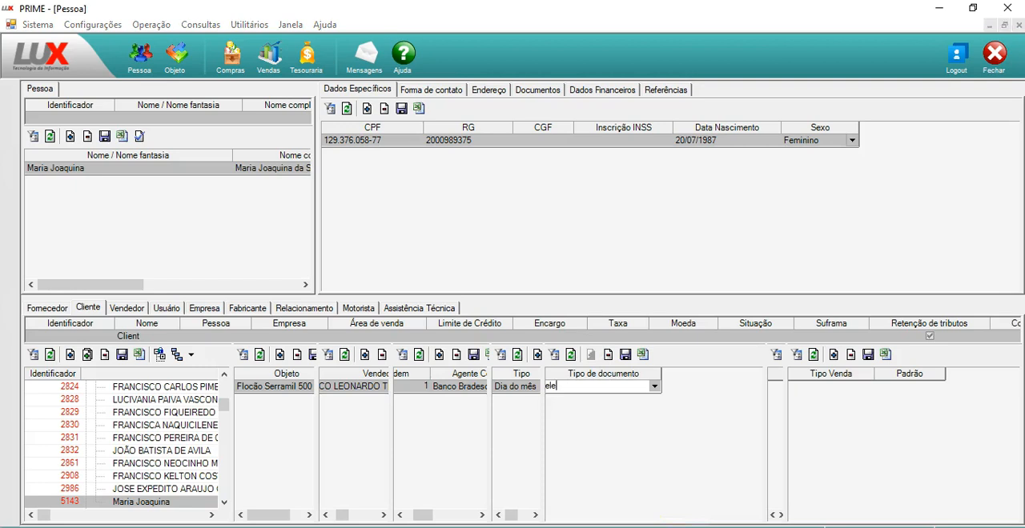
key("Down")
key("Down")
key("Return")
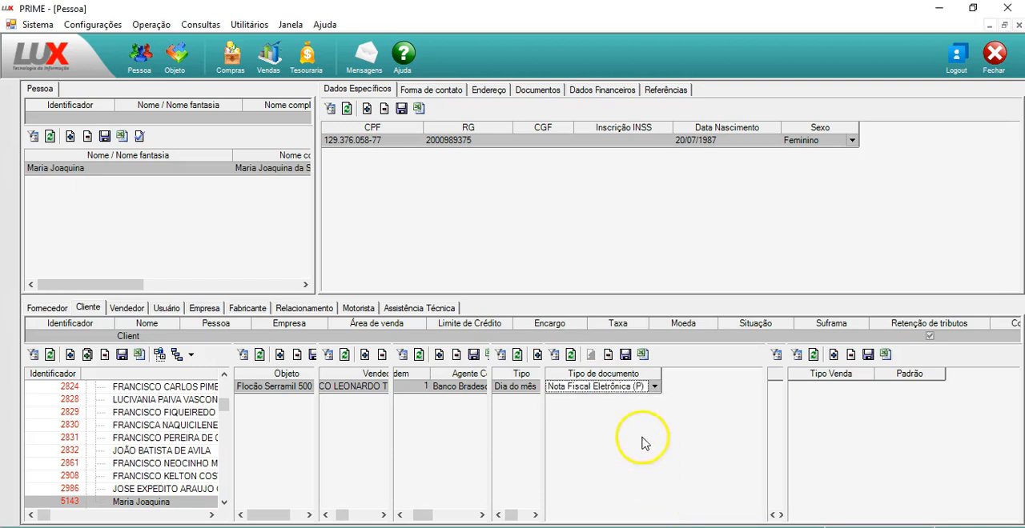
left_click(626, 355)
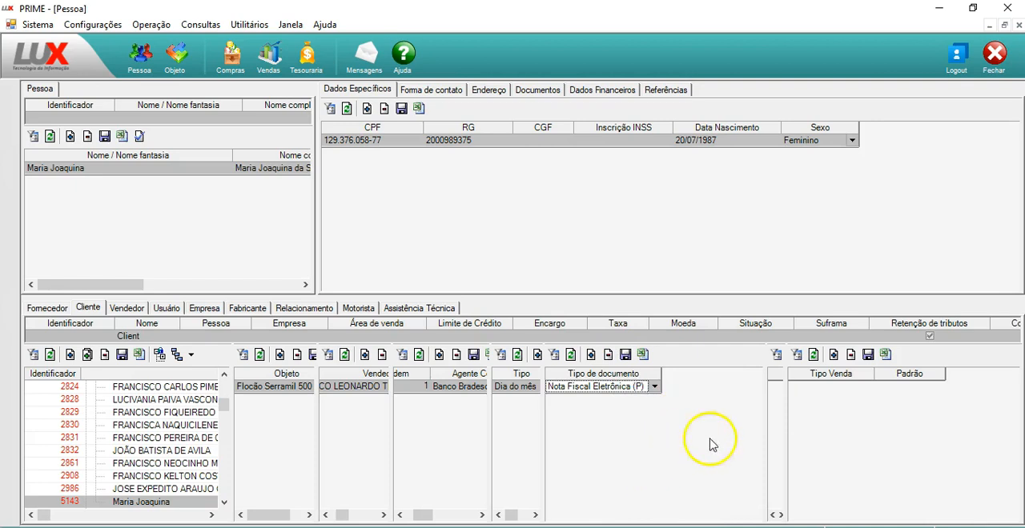
Resize the client item's grids to expose the one with the Número and Data columns beside Tipo Venda
left_click_drag(767, 441, 623, 430)
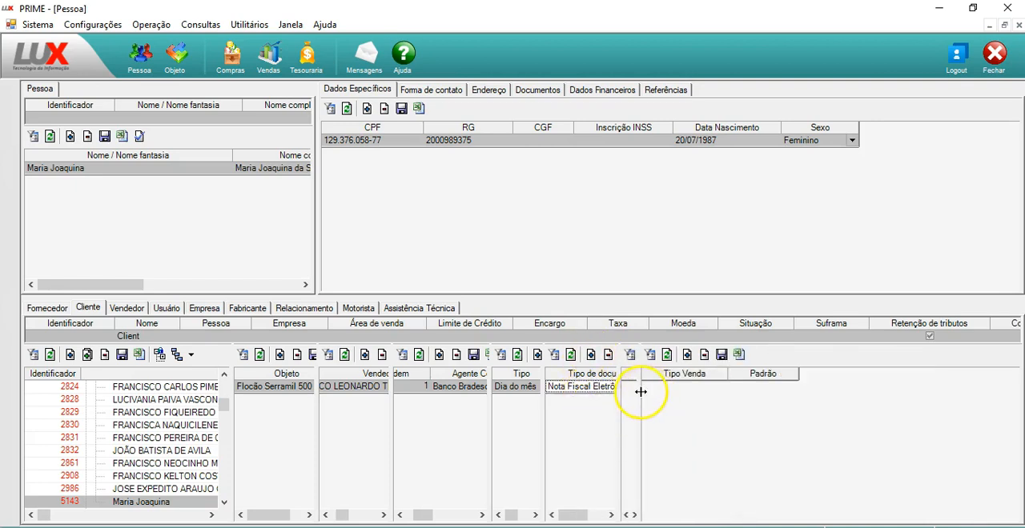
left_click_drag(639, 390, 771, 395)
mouse_move(650, 515)
left_mouse_down()
mouse_move(728, 512)
mouse_move(646, 510)
left_mouse_up()
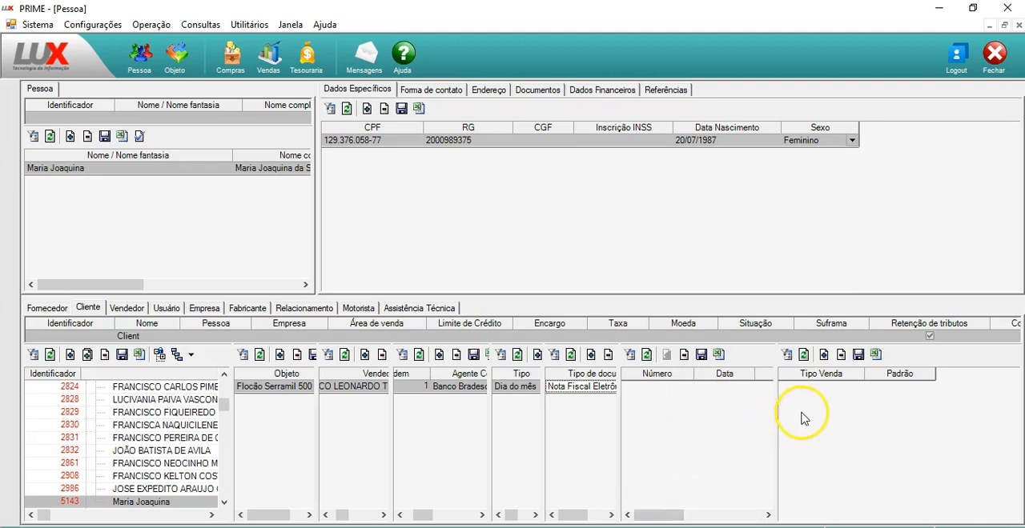
left_click(823, 354)
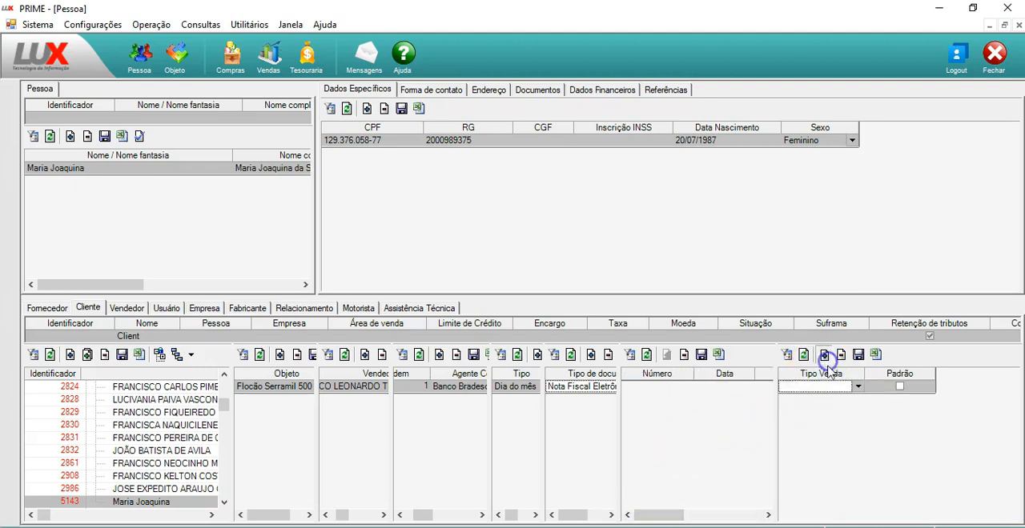
left_click(860, 387)
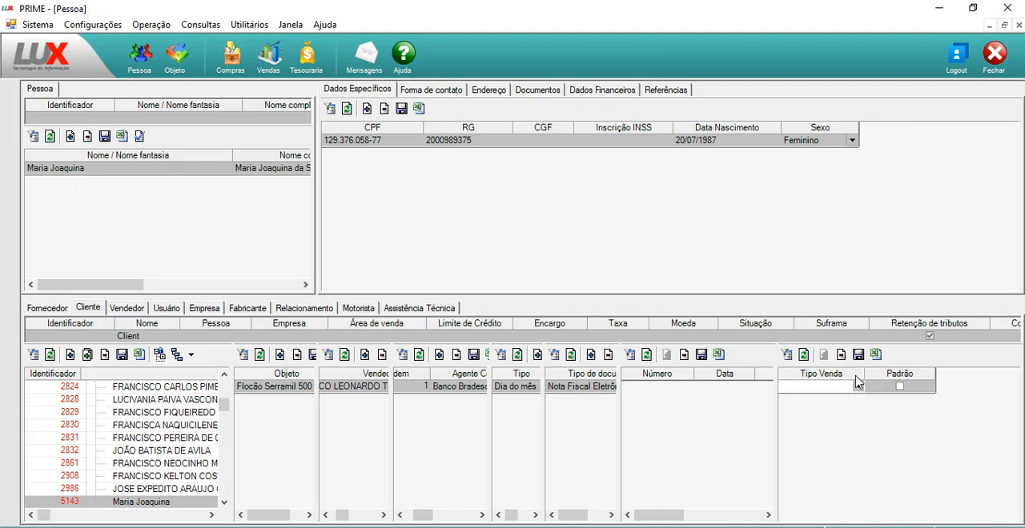
left_click(841, 357)
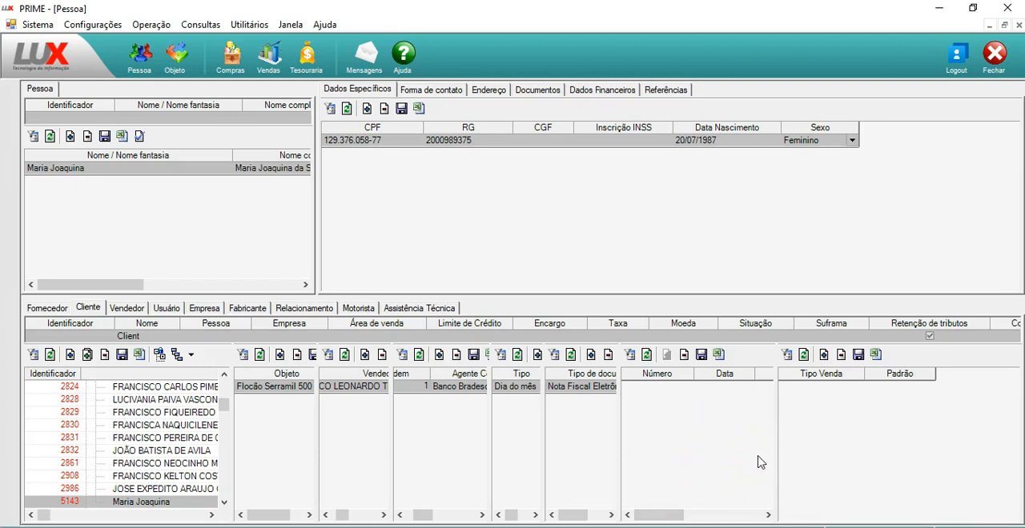
left_click_drag(648, 515, 584, 486)
left_click_drag(619, 397, 796, 412)
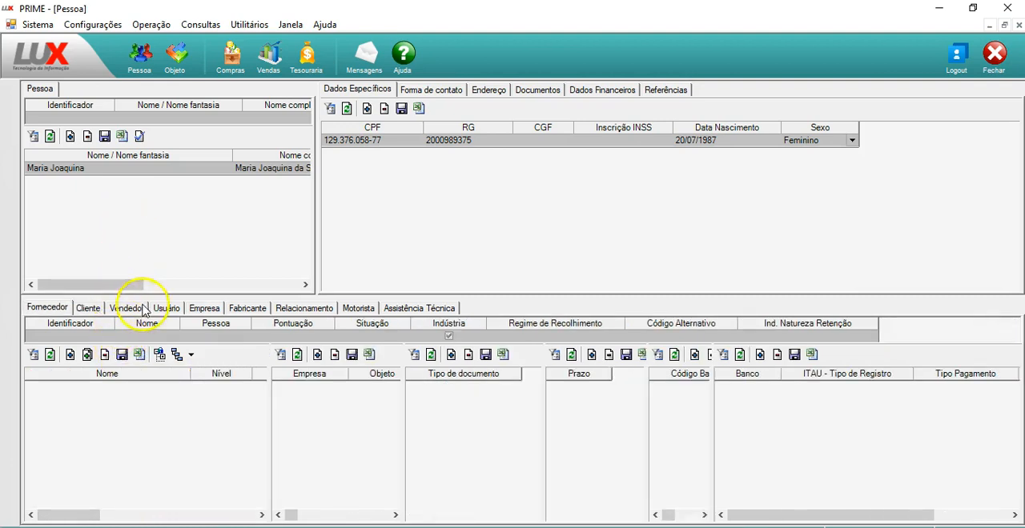
Load the Vendedor list and collapse the DESATIVADOS group to reach the active salespeople
left_click(136, 309)
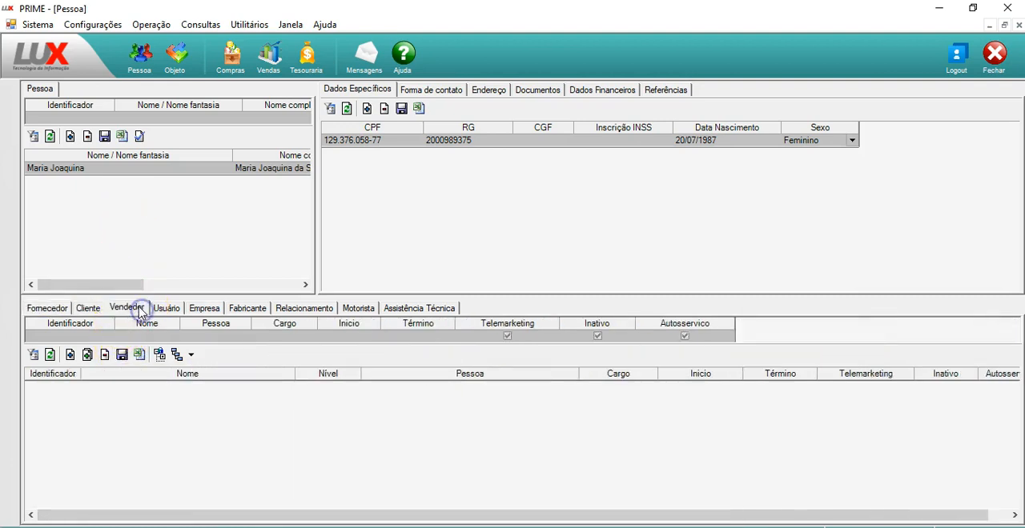
left_click(47, 356)
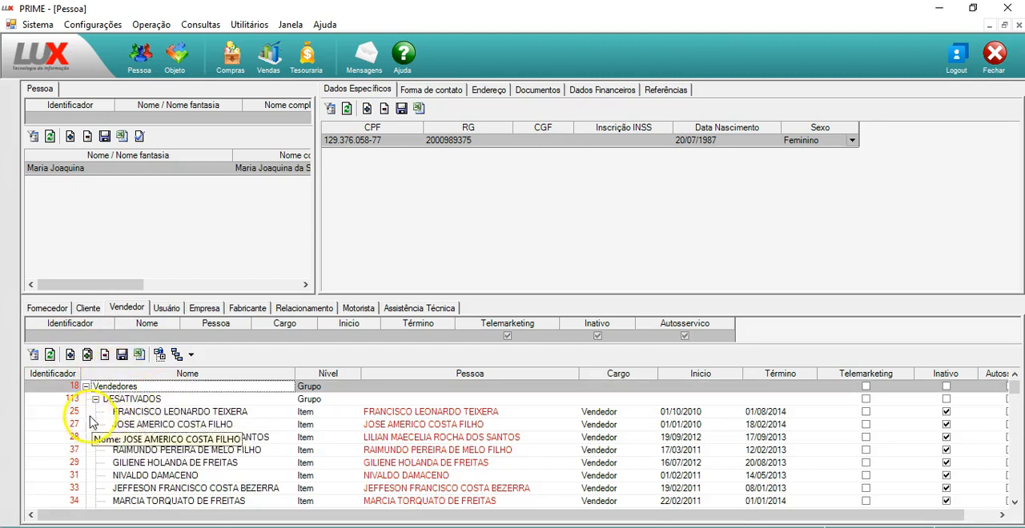
left_click(96, 398)
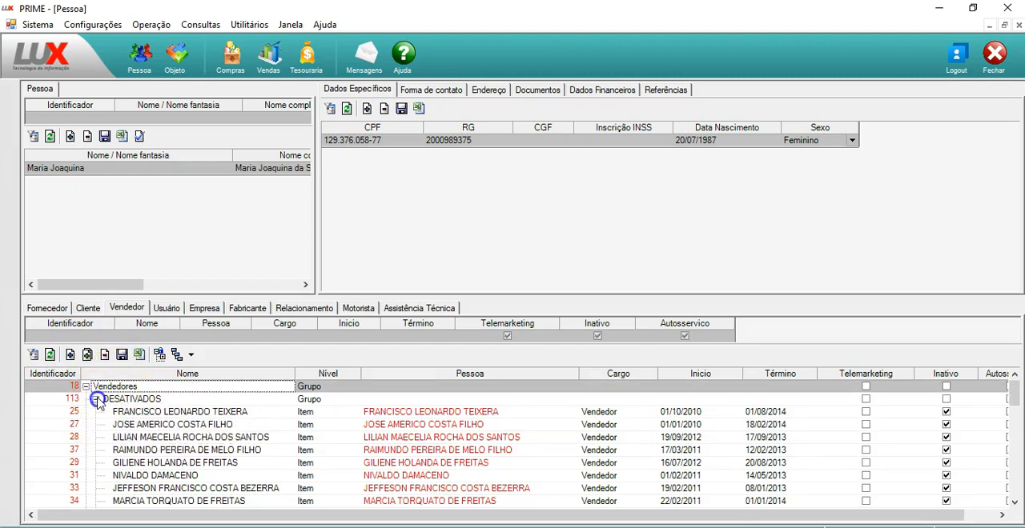
left_click(118, 426)
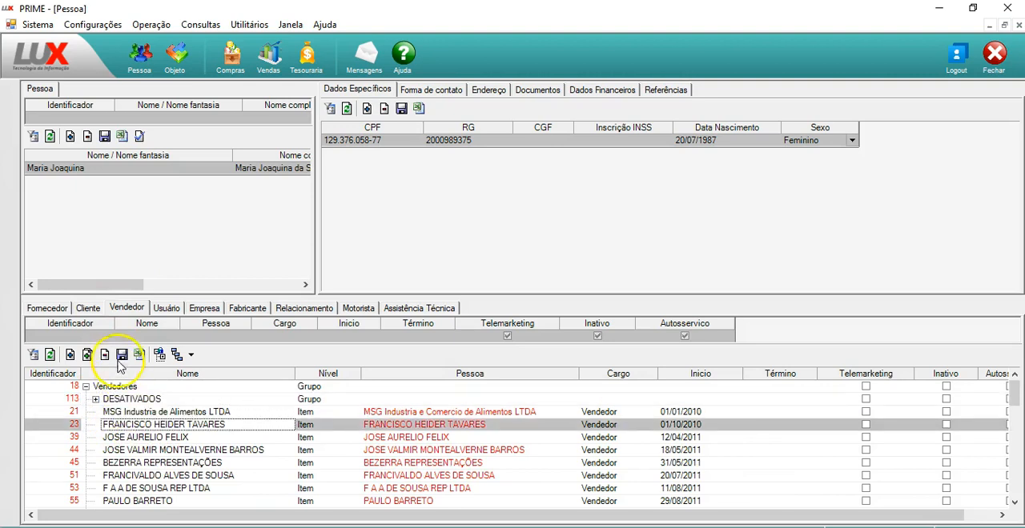
Add the registered person to the Vendedores group as an item, set the Cargo to AGENTE DE VENTA, and save the record
left_click_drag(141, 174, 165, 416)
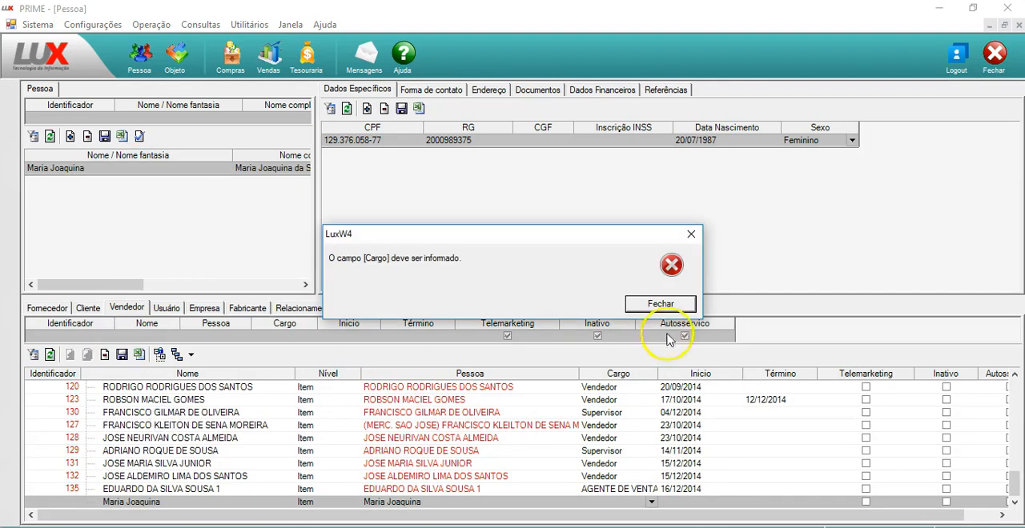
left_click(661, 305)
key("Return")
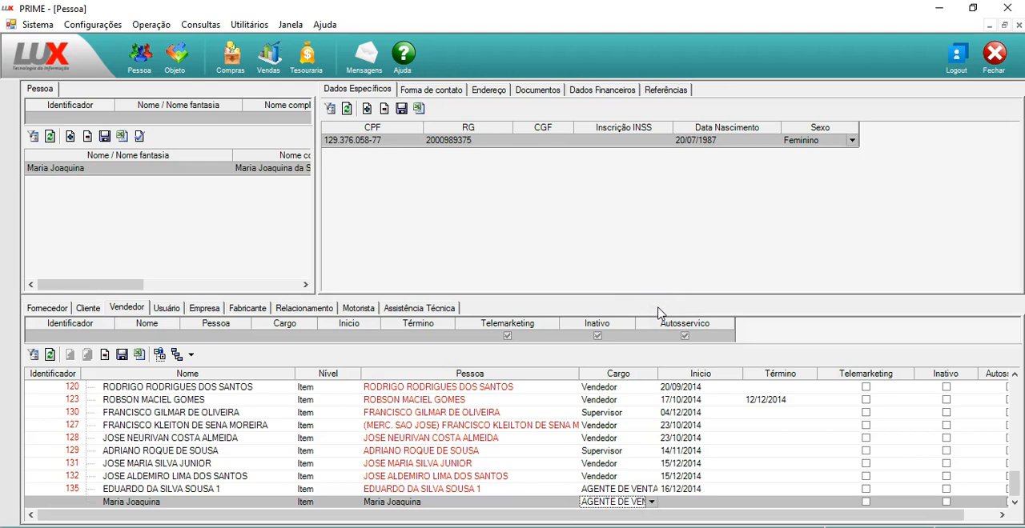
left_click(121, 355)
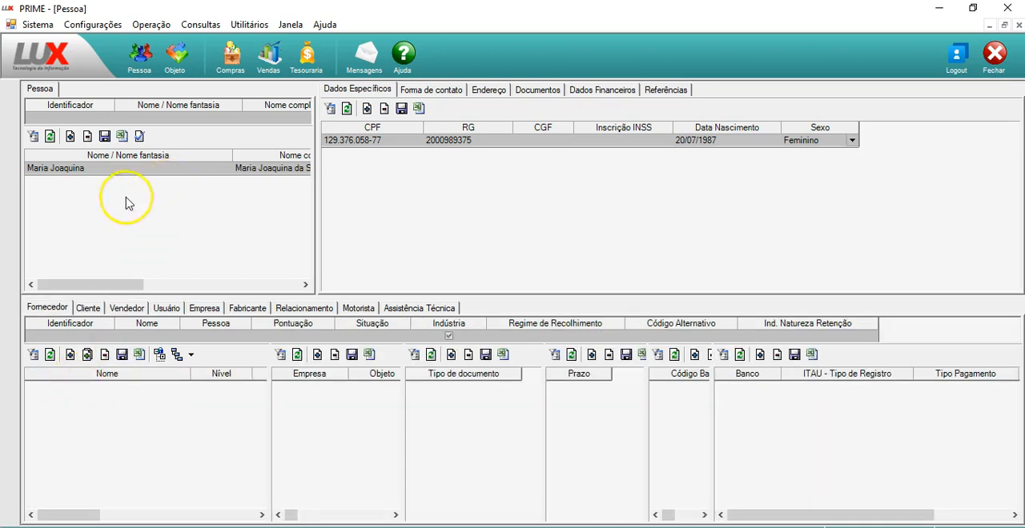
Add the registered person as a system user under Usuário and enter the password in the Senha field
left_click(167, 309)
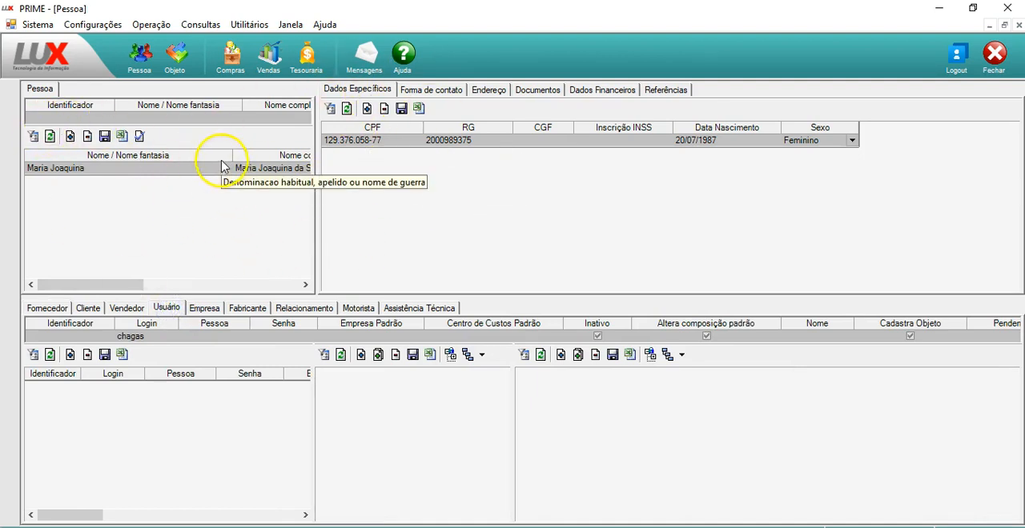
left_click(184, 174)
left_click_drag(184, 174, 153, 431)
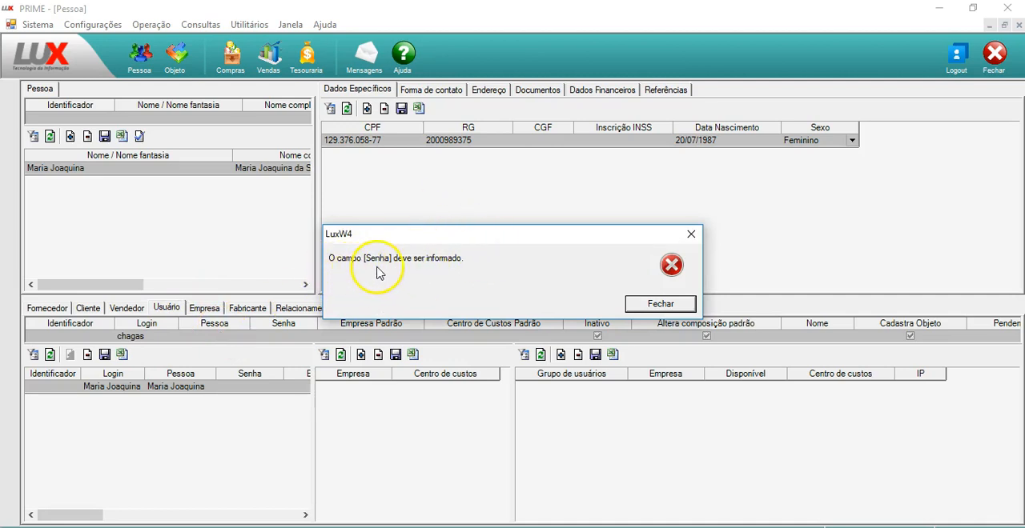
left_click(647, 303)
type("123")
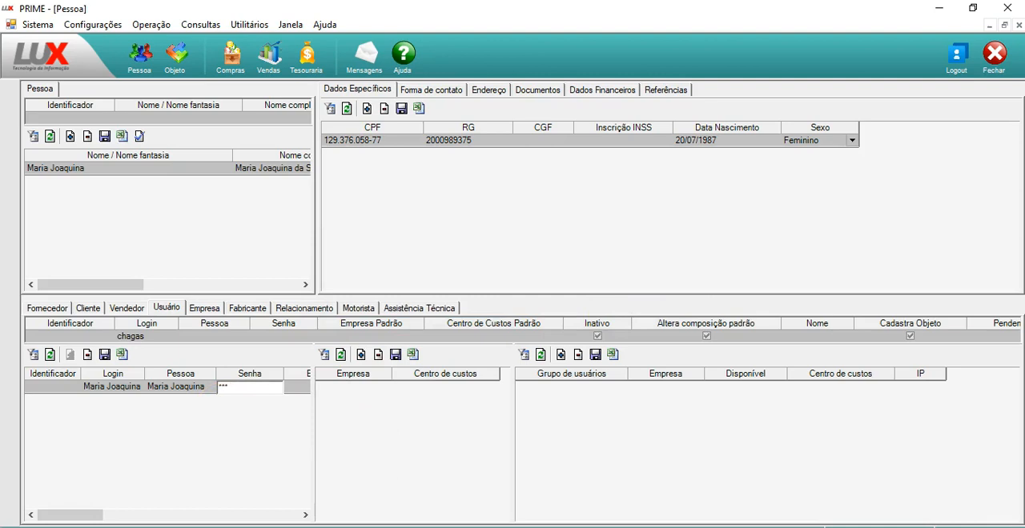
key("Tab")
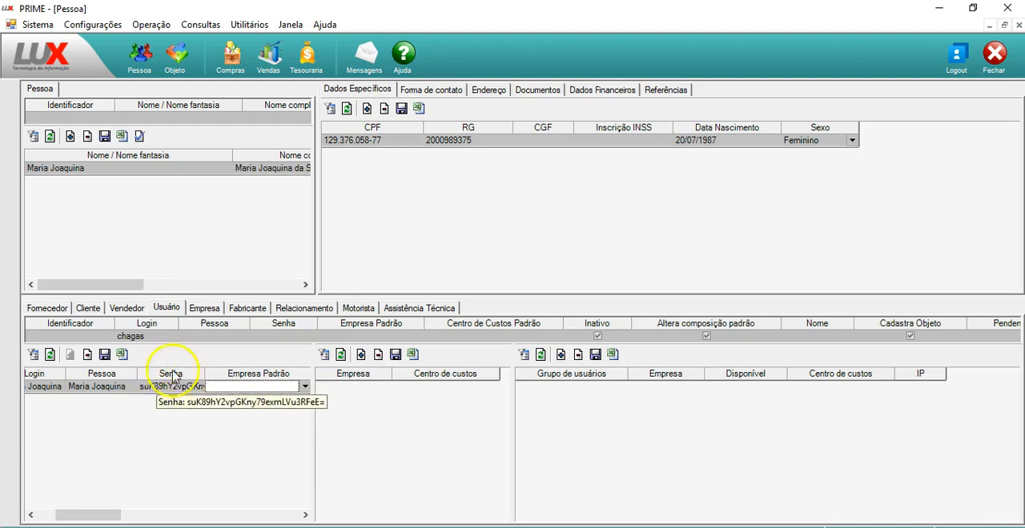
Shorten the new user's Login to the person's first name only
left_click(159, 407)
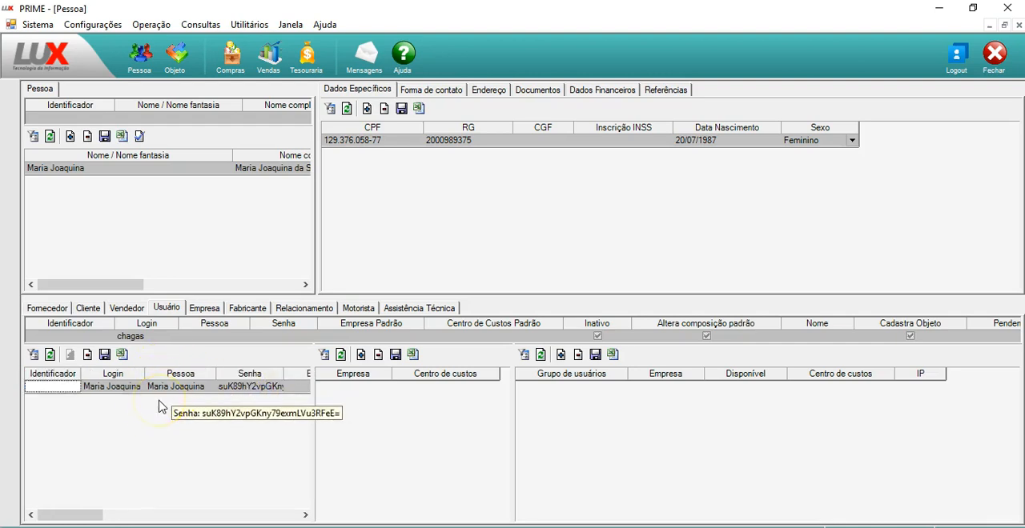
key("Tab")
key("F2")
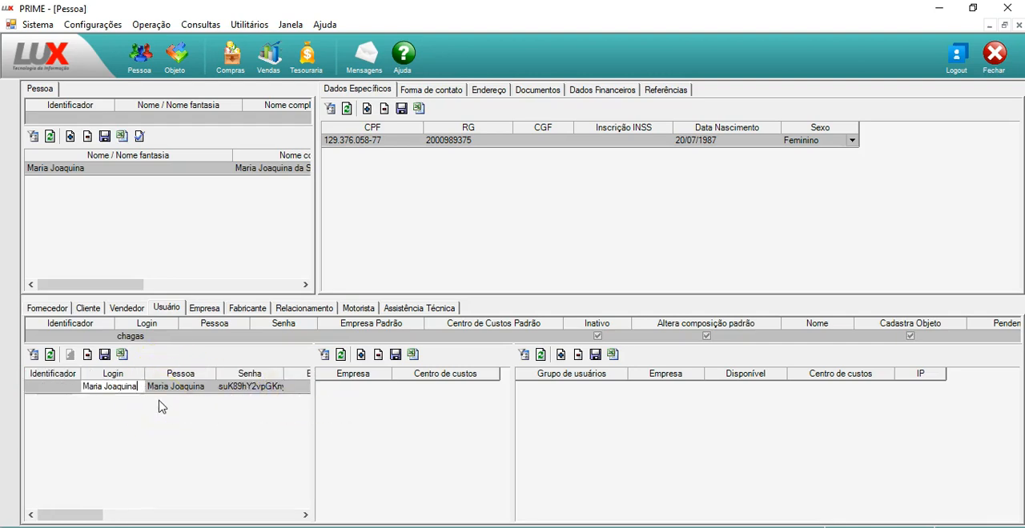
key("BackSpace")
key("BackSpace")
key("BackSpace")
key("BackSpace")
key("BackSpace")
key("BackSpace")
key("BackSpace")
key("BackSpace")
key("BackSpace")
key("Tab")
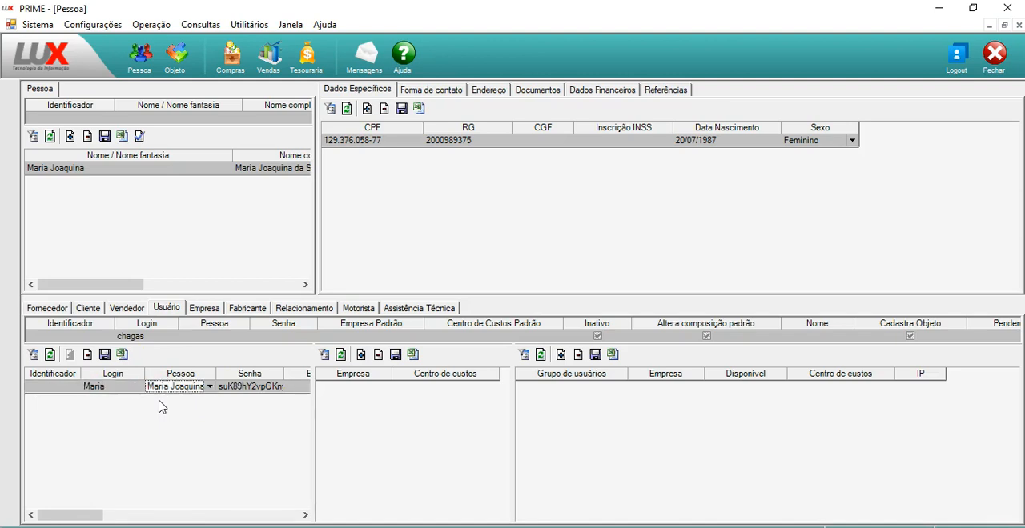
Set the user's Empresa Padrão to MSG Industria de Alimentos and Centro de Custos Padrão to Almoxarifado
key("Tab")
key("Tab")
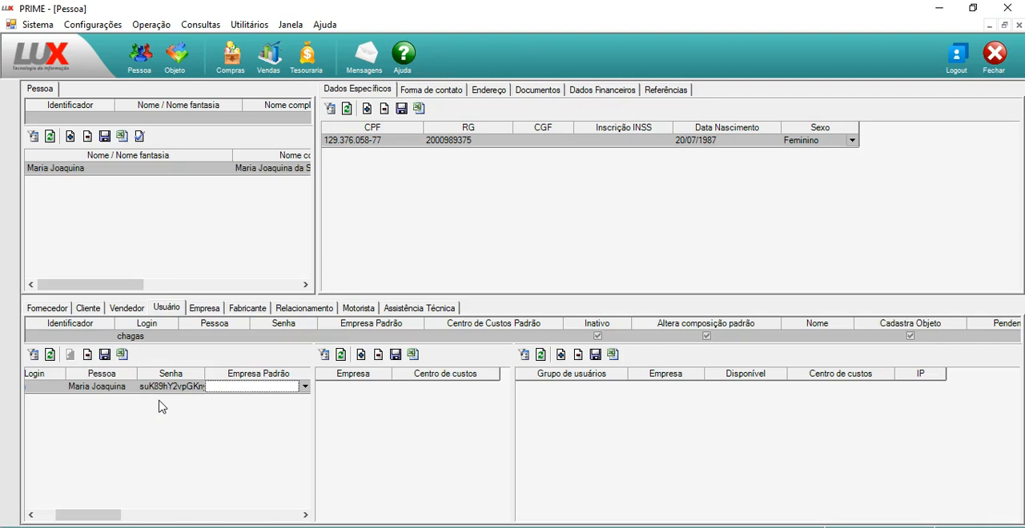
key("F4")
key("Down")
key("Return")
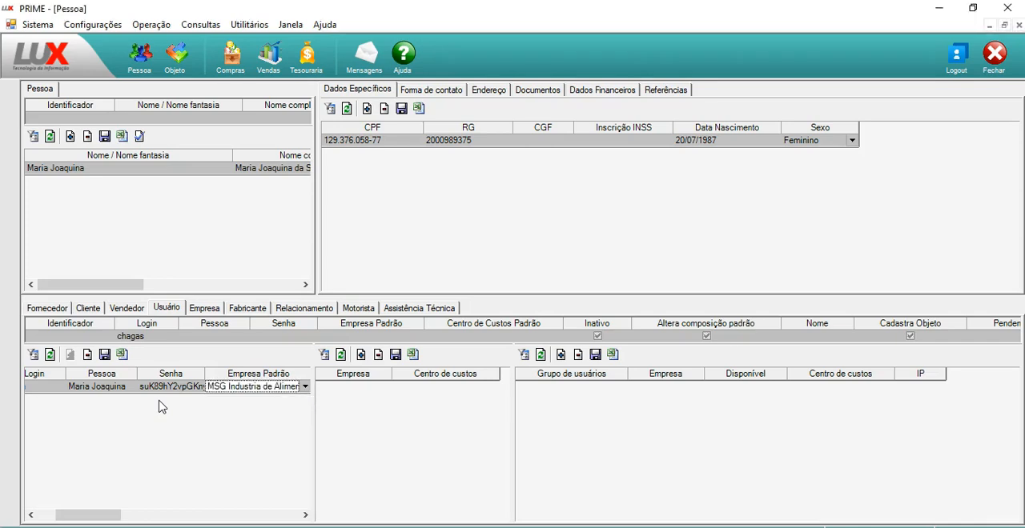
key("Tab")
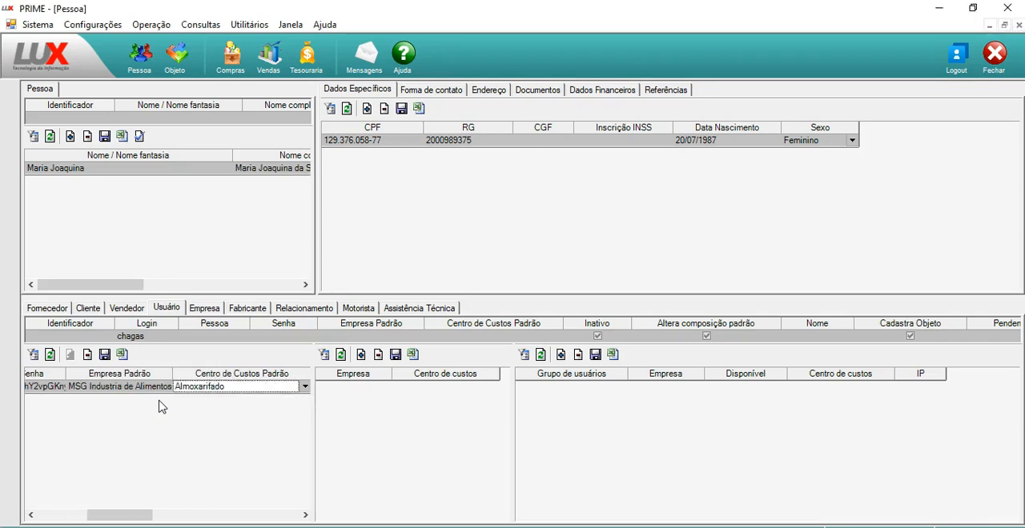
key("Tab")
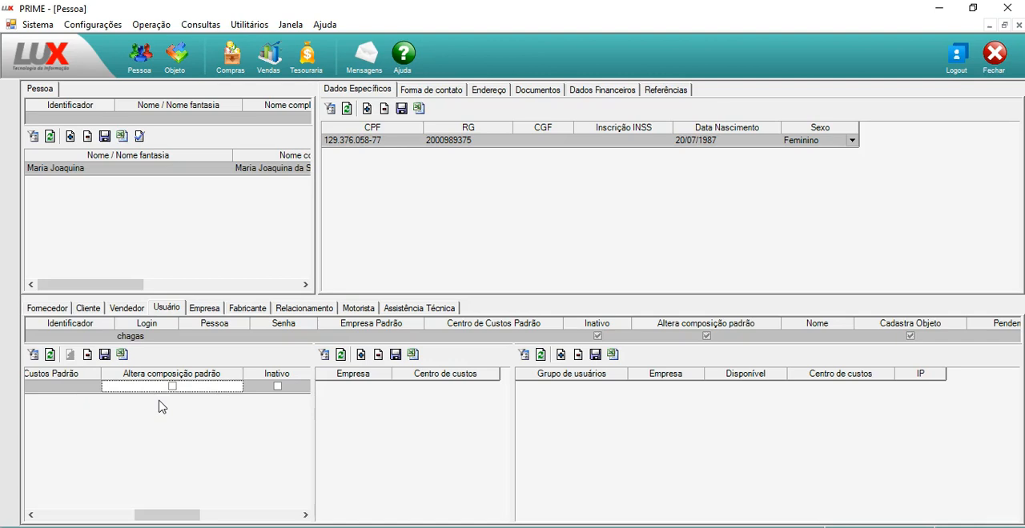
Review the user's remaining options from Altera composição padrão through JOB Code and the session-finalizing privilege, and save the user record
key("Tab")
key("Tab")
key("Tab")
key("Tab")
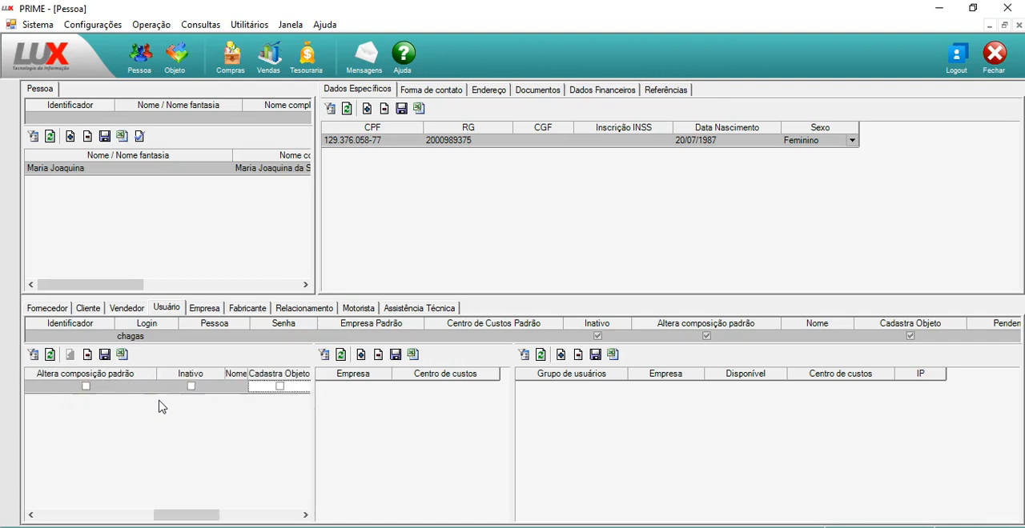
key("shift+Tab")
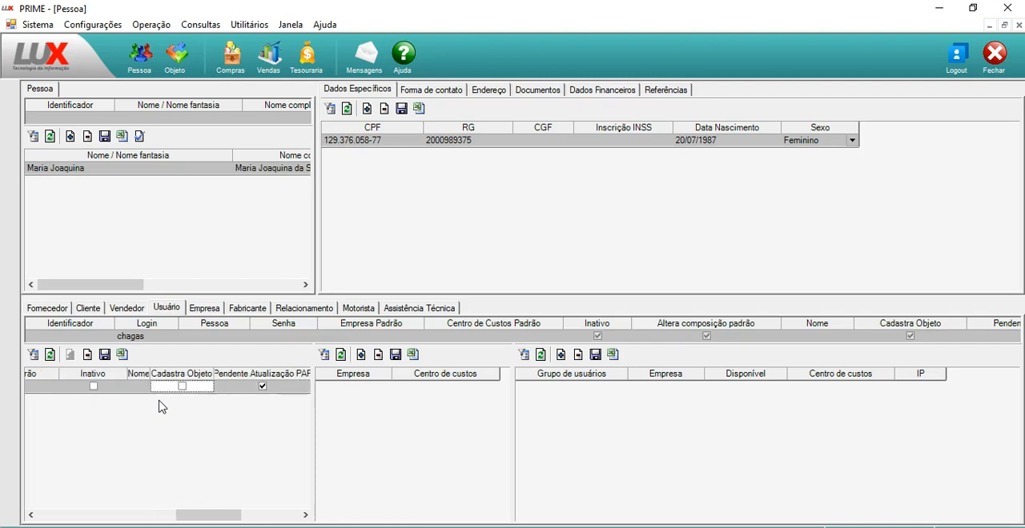
left_click_drag(150, 376, 158, 375)
left_click(145, 386)
key("Tab")
key("Tab")
key("Tab")
key("Tab")
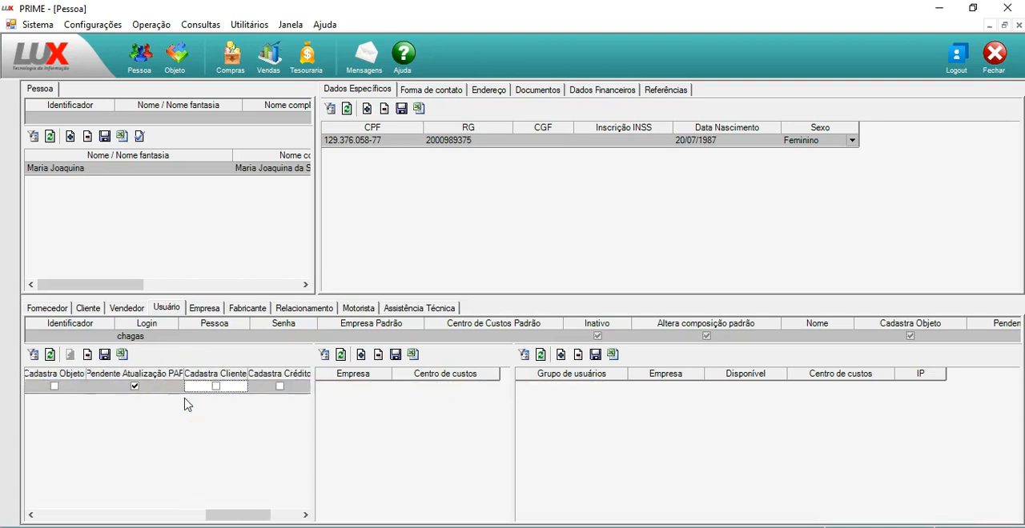
key("Tab")
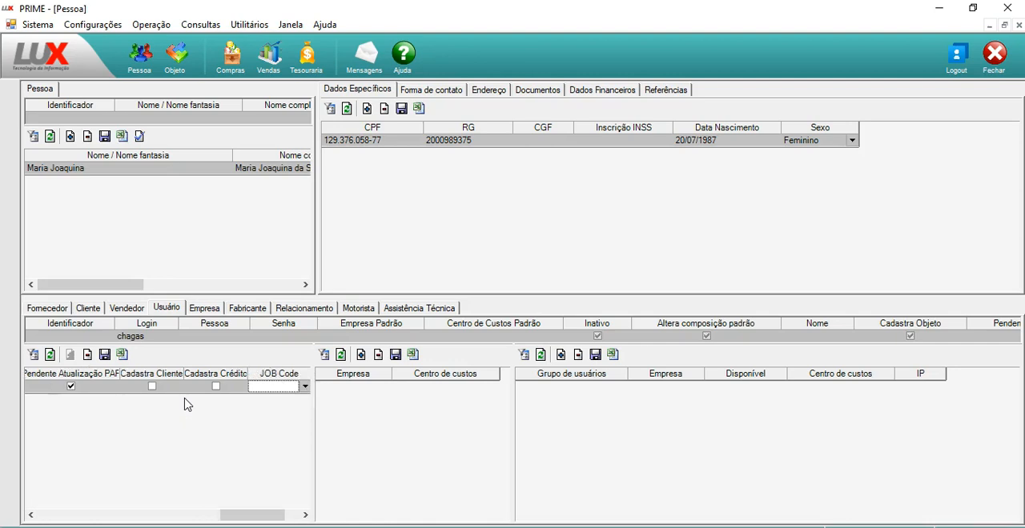
key("Tab")
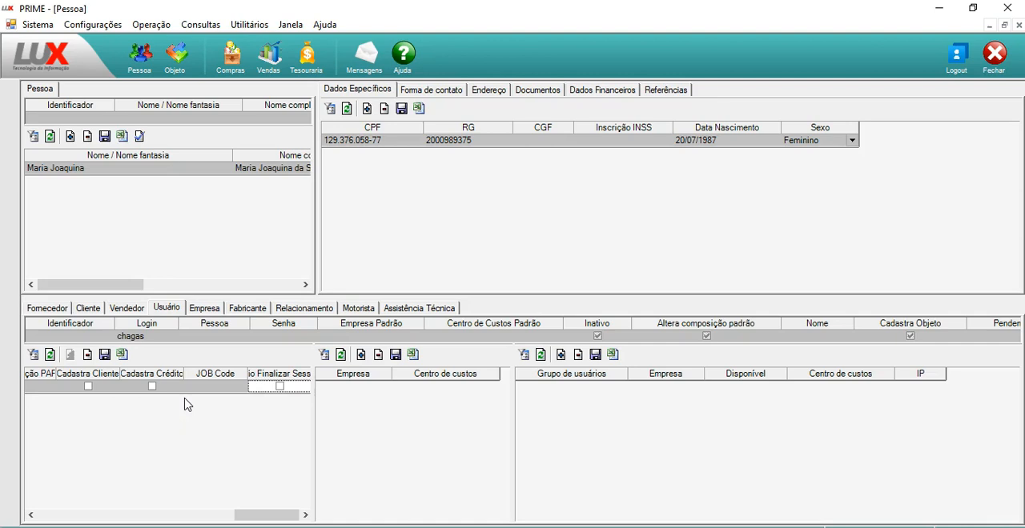
left_click(258, 389)
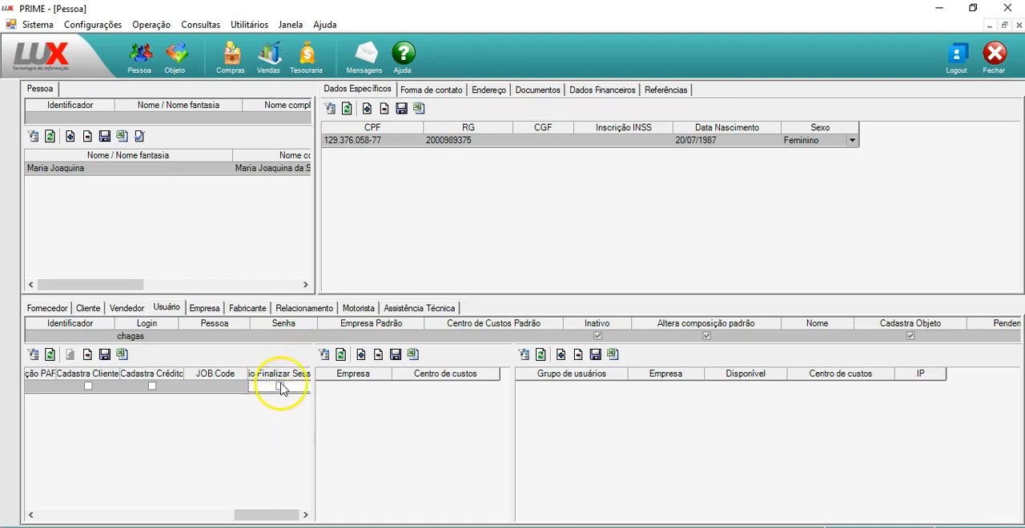
key("Home")
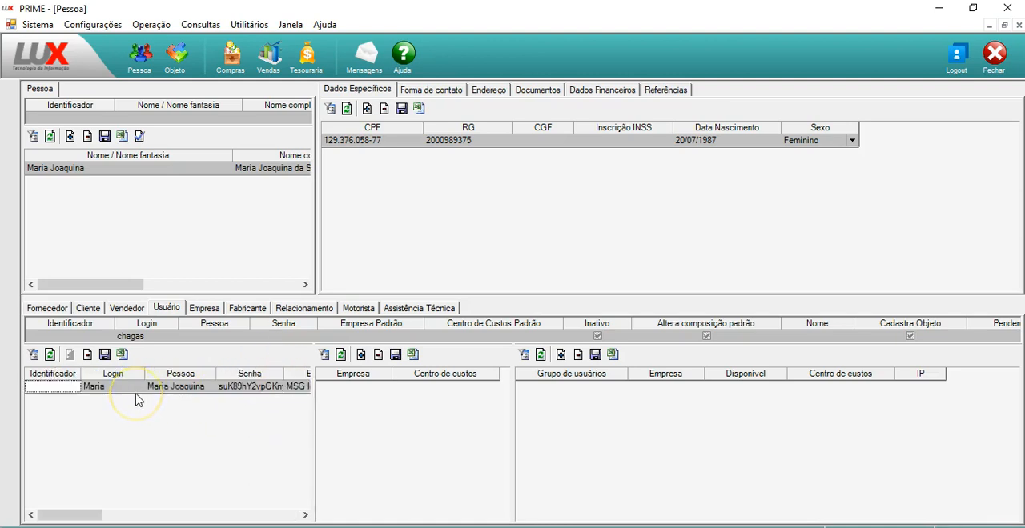
left_click(104, 355)
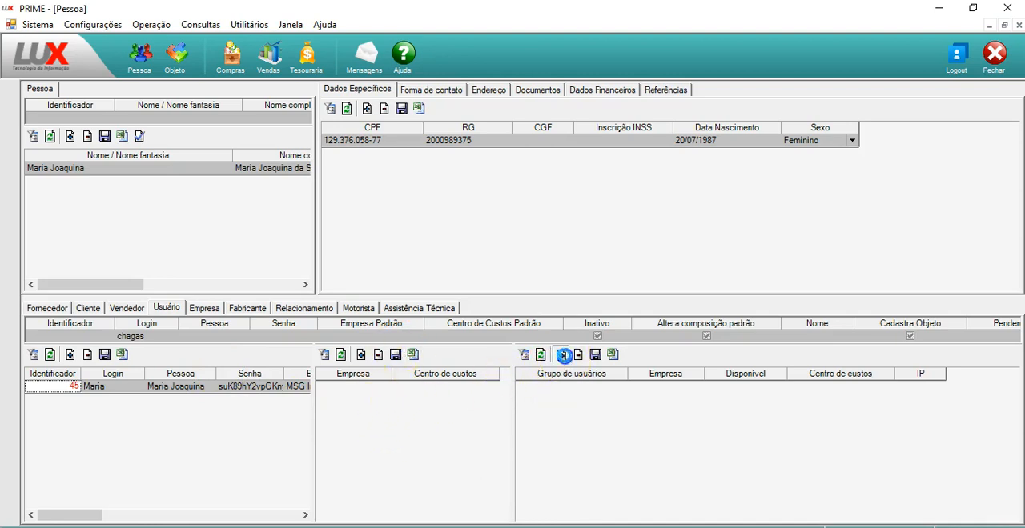
Add a user group record to the saved user and set Grupo de usuários to Vendas
left_click(561, 355)
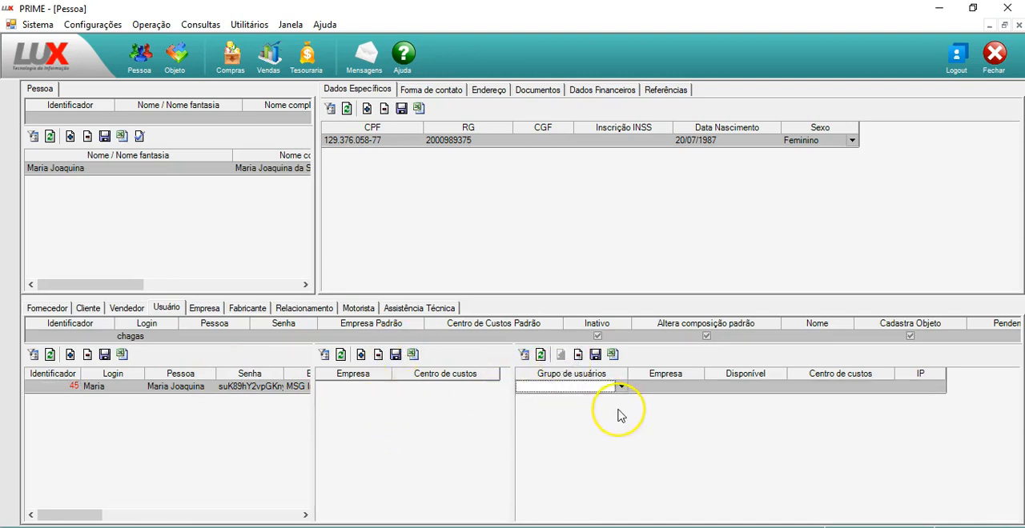
type("v")
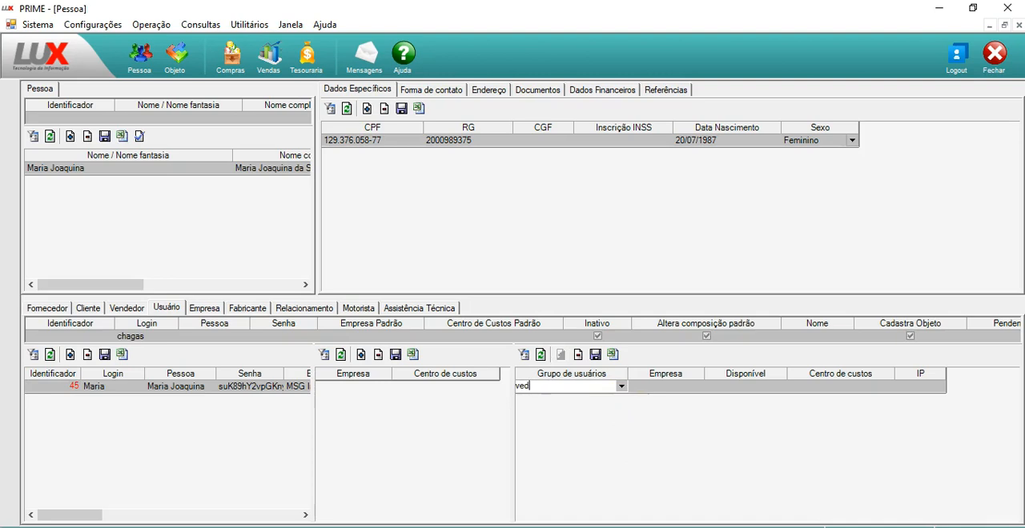
type("ed")
key("Tab")
key("shift+Tab")
key("alt+Down")
key("Down")
key("Down")
key("Down")
key("Down")
key("Down")
key("Down")
key("Down")
key("Return")
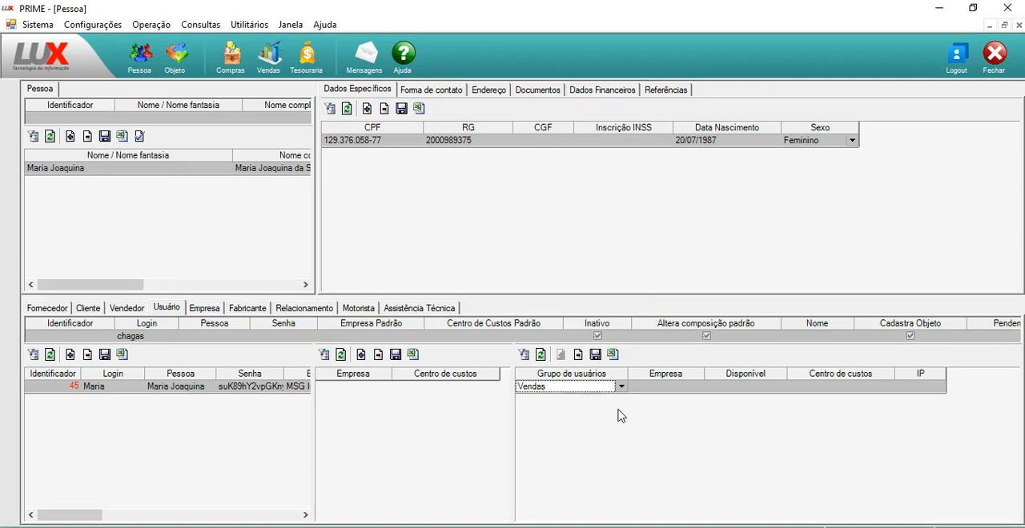
Set the user group record's Empresa to MSG Industria de Alimentos, leave the remaining fields blank, and save the record
key("Tab")
key("alt+Down")
key("Down")
key("Return")
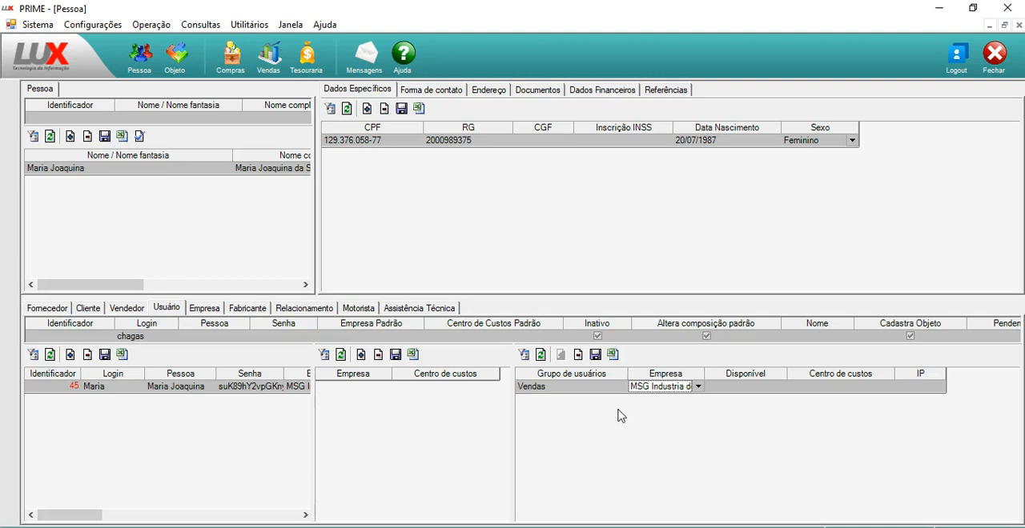
key("Tab")
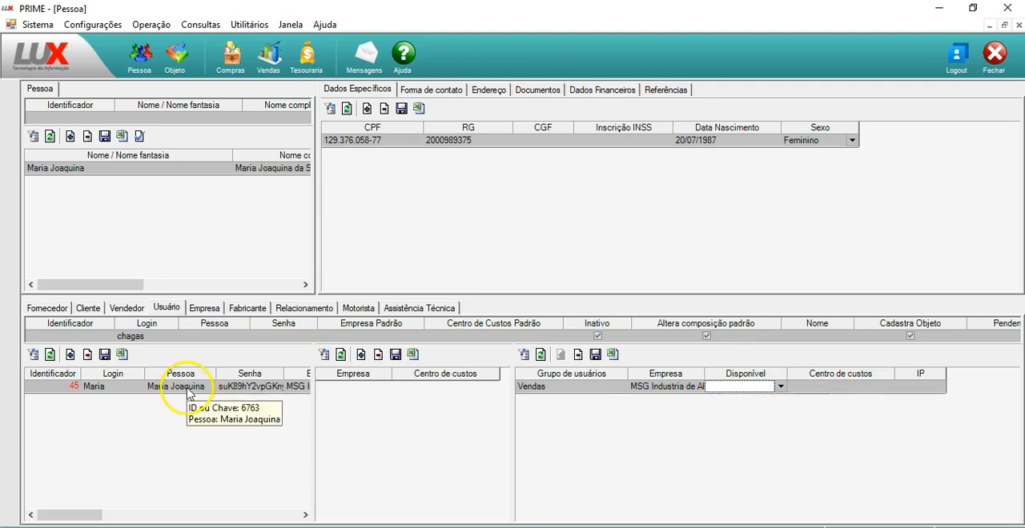
left_click(932, 388)
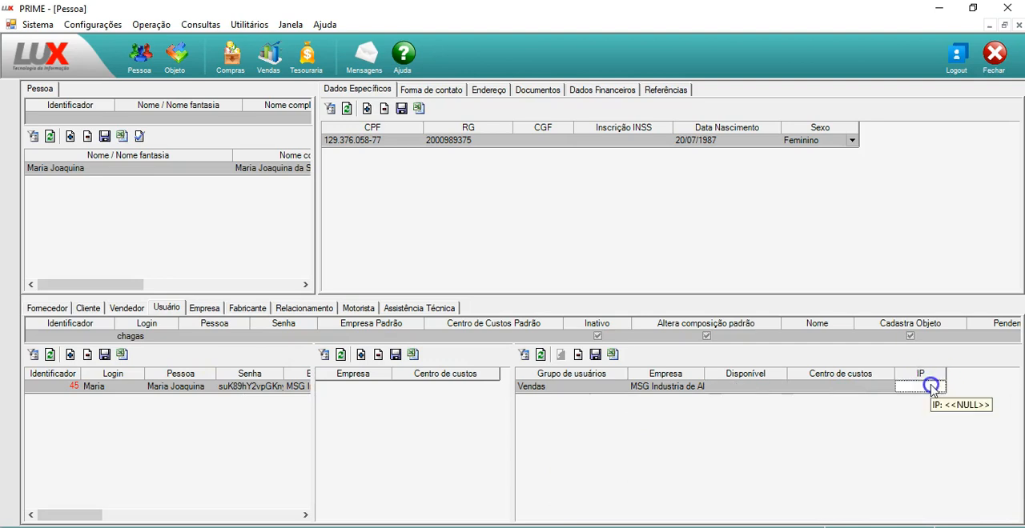
left_click(849, 389)
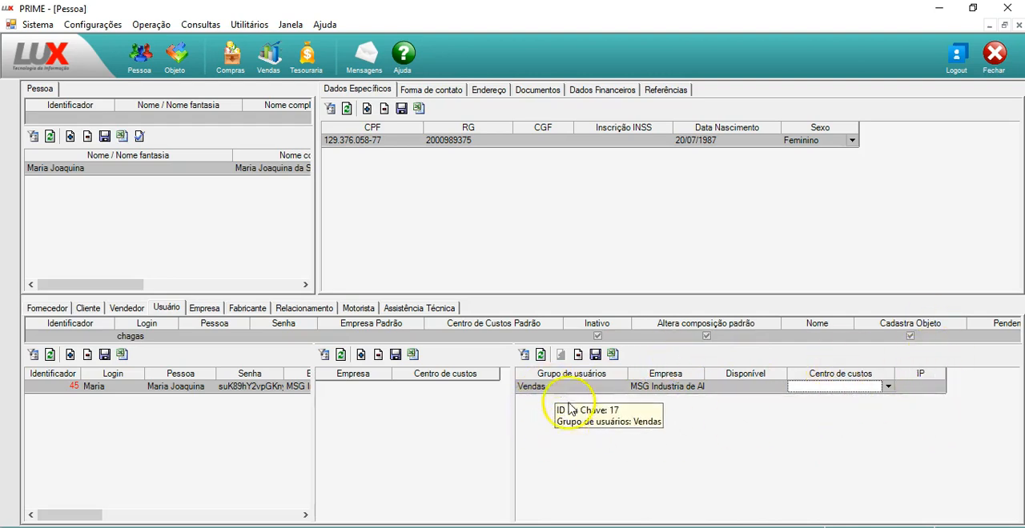
left_click(594, 355)
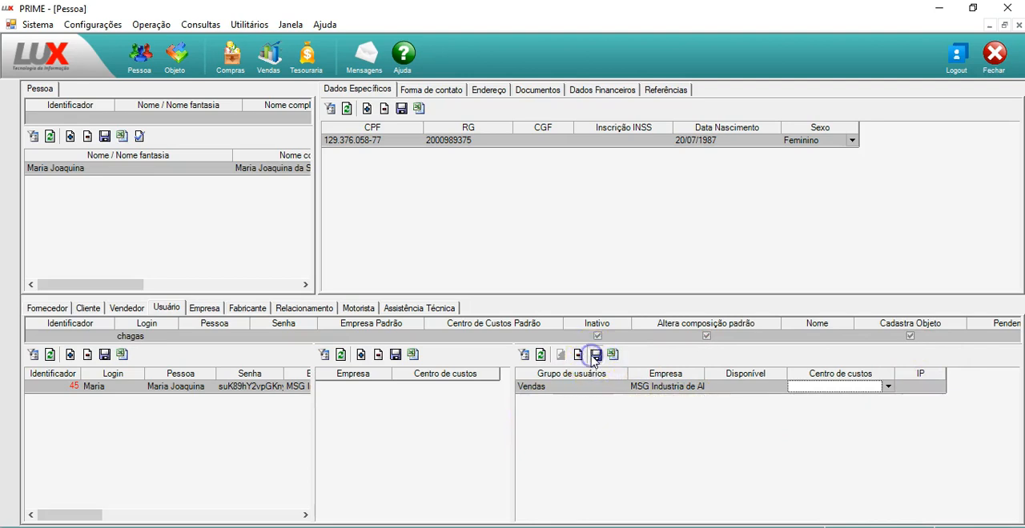